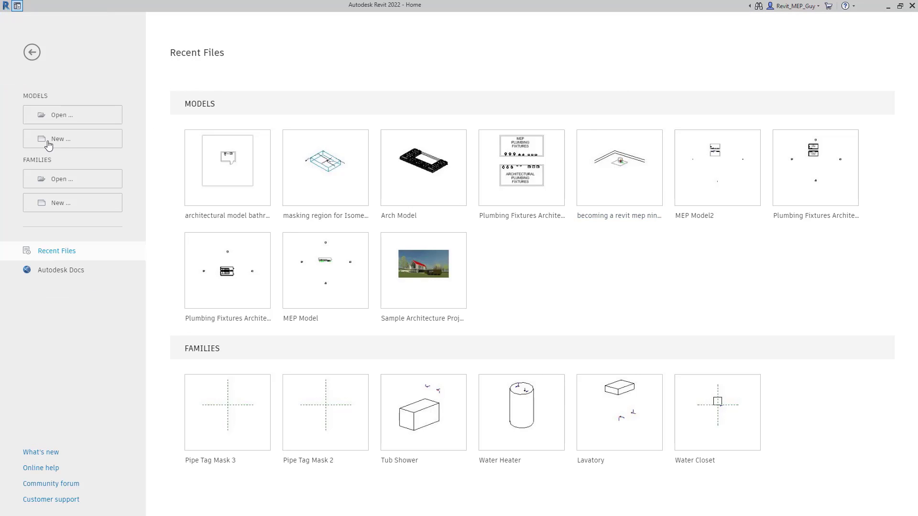
Create a new project from the English-Imperial template Plumbing-Default.rte.
{"action": "left_click", "coordinate": [79, 139]}
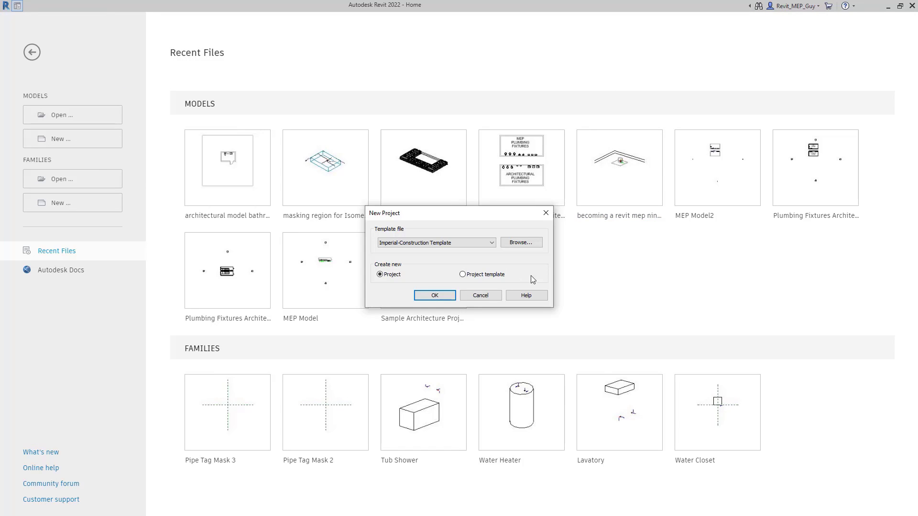
{"action": "left_click", "coordinate": [529, 244]}
{"action": "left_click", "coordinate": [375, 261]}
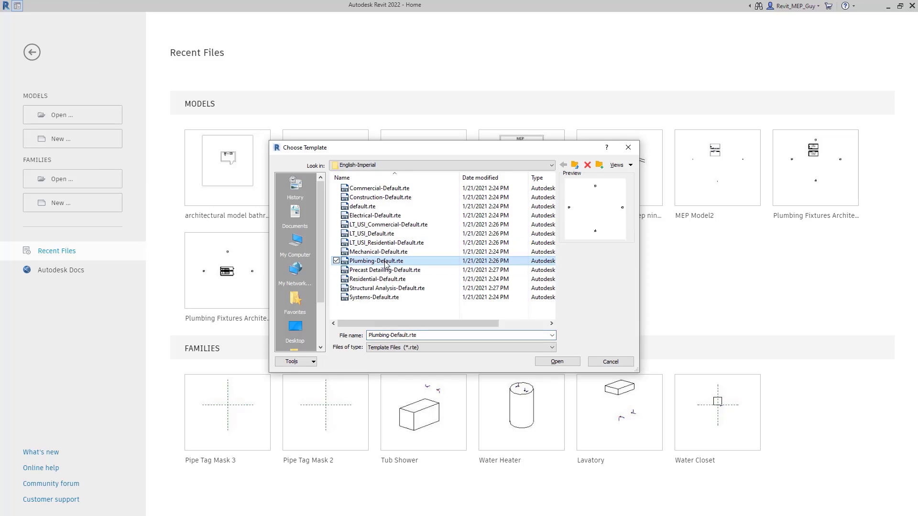
{"action": "left_click", "coordinate": [557, 361]}
{"action": "left_click", "coordinate": [435, 295]}
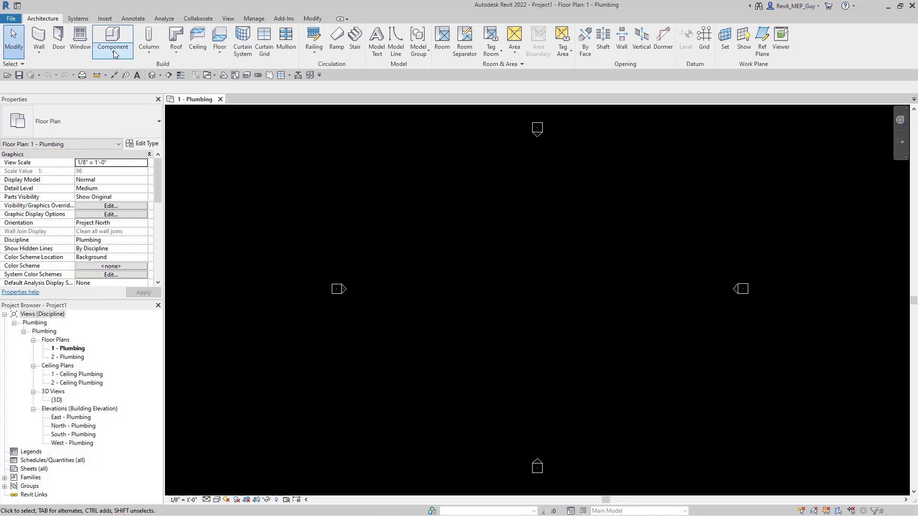
Link the Revit model "architectural model bathroom.rvt" into the plumbing floor plan, positioned Auto - Internal Origin to Internal Origin.
{"action": "left_click", "coordinate": [102, 18]}
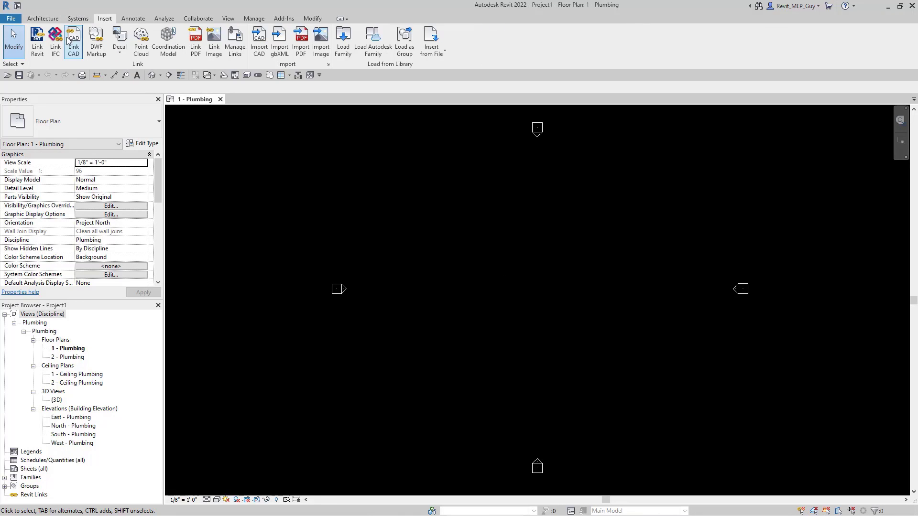
{"action": "left_click", "coordinate": [37, 42]}
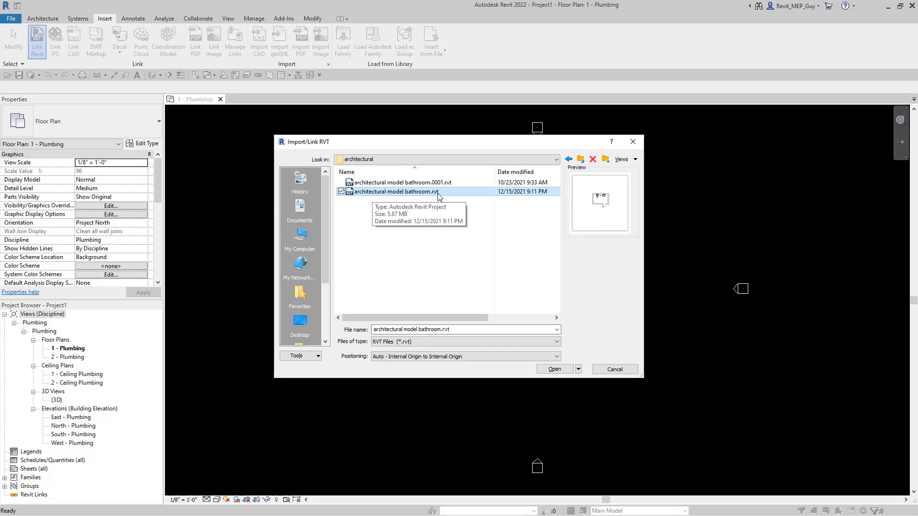
{"action": "left_click", "coordinate": [559, 372]}
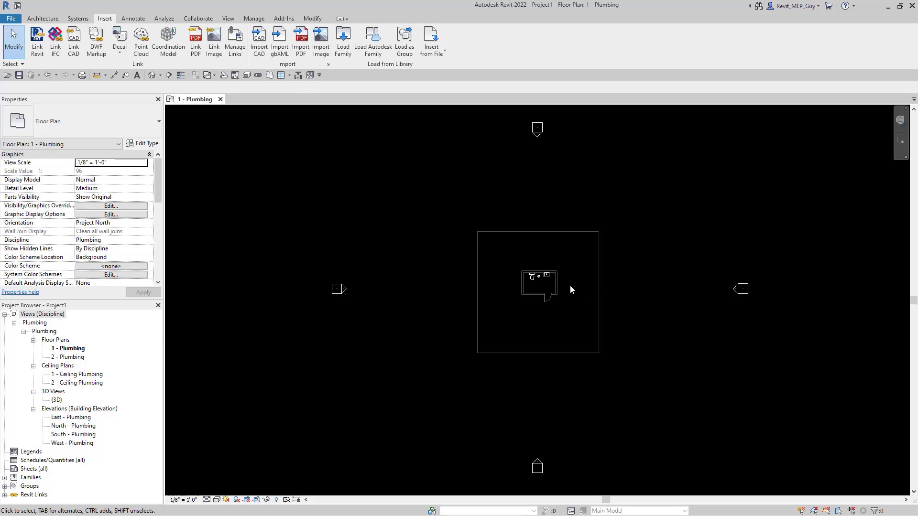
{"action": "scroll", "coordinate": [570, 287], "scroll_direction": "up", "scroll_amount": 3}
{"action": "scroll", "coordinate": [528, 277], "scroll_direction": "up", "scroll_amount": 3}
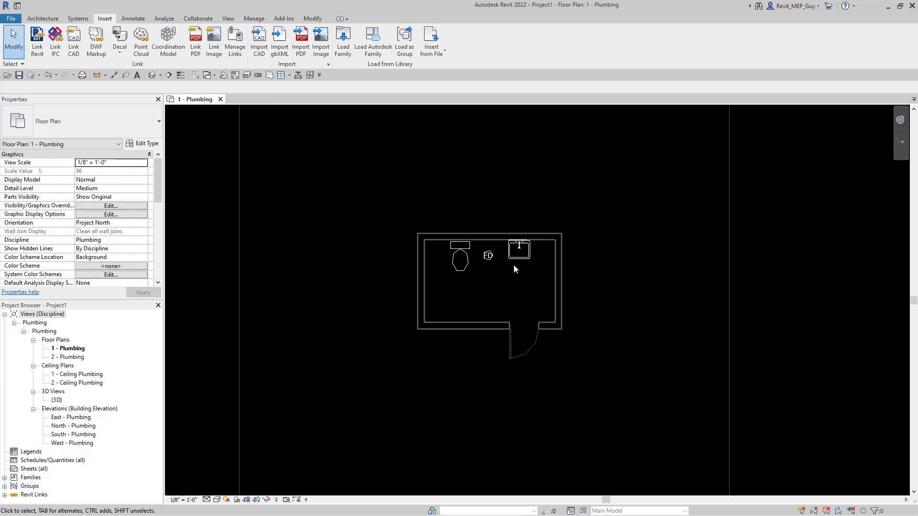
{"action": "scroll", "coordinate": [514, 266], "scroll_direction": "up", "scroll_amount": 2}
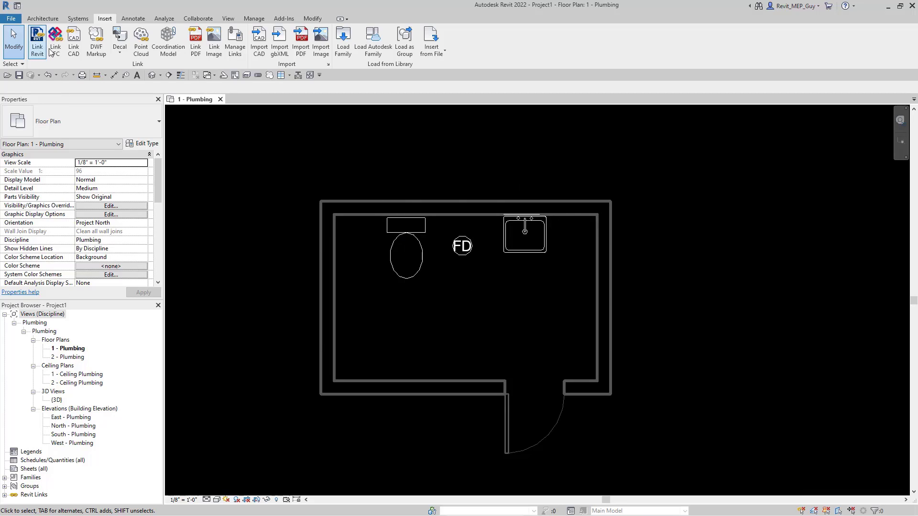
Load the plumbing fixture family "Lavatory - Wall Mounted.rfa" from the Lavatories folder of the RVT 2021 English-Imperial library.
{"action": "left_click", "coordinate": [78, 19]}
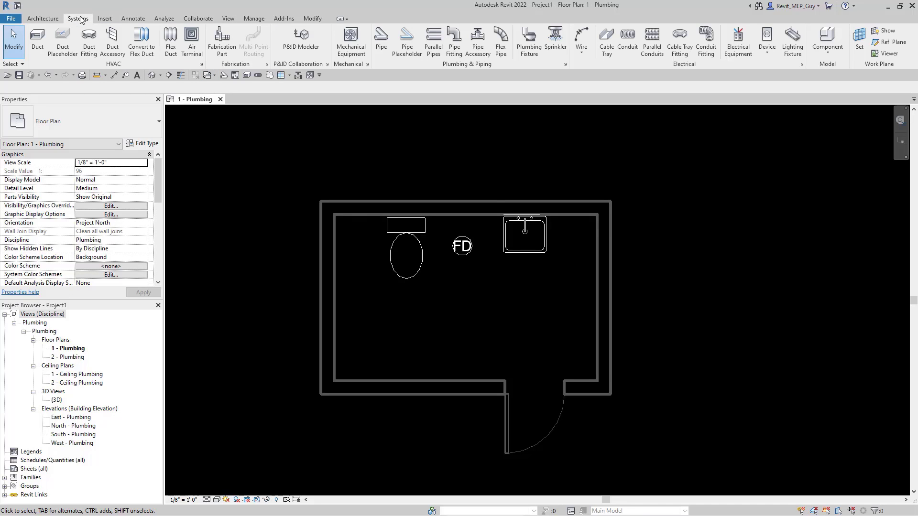
{"action": "left_click", "coordinate": [529, 45]}
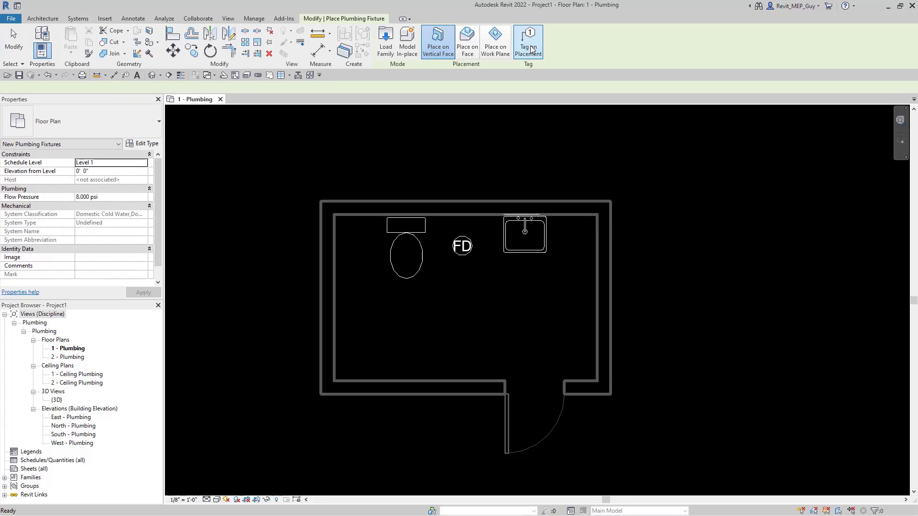
{"action": "left_click", "coordinate": [385, 40]}
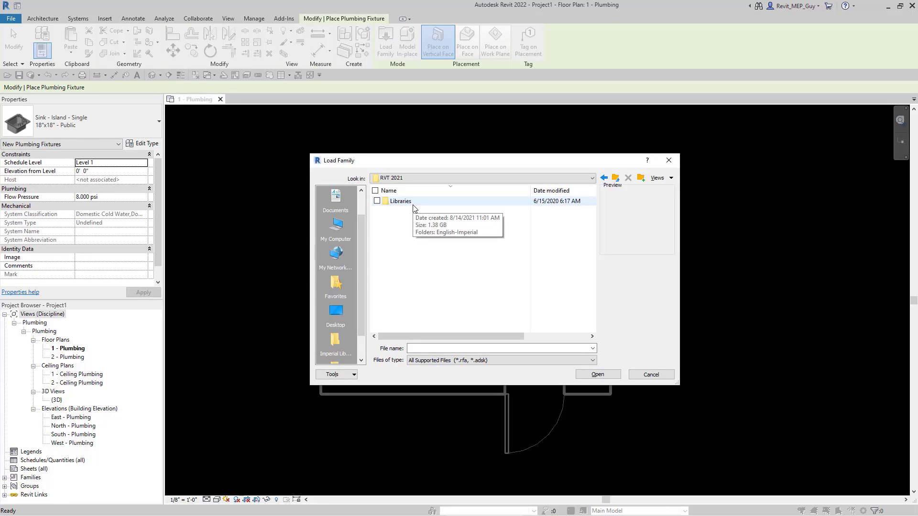
{"action": "double_click", "coordinate": [413, 204]}
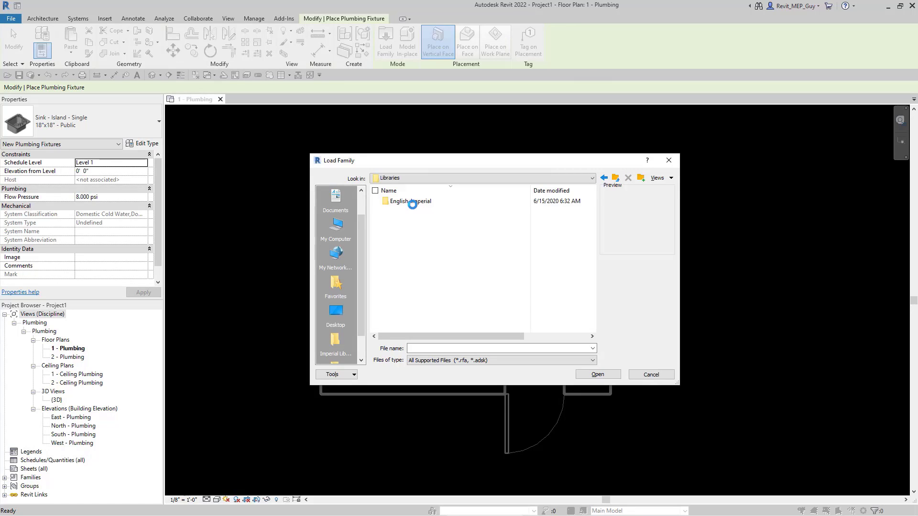
{"action": "double_click", "coordinate": [412, 203]}
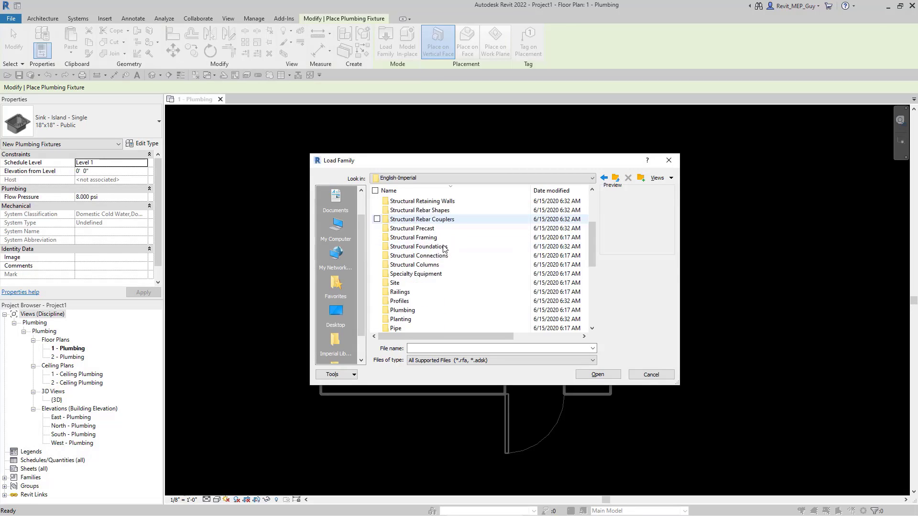
{"action": "scroll", "coordinate": [443, 248], "scroll_direction": "down", "scroll_amount": 4}
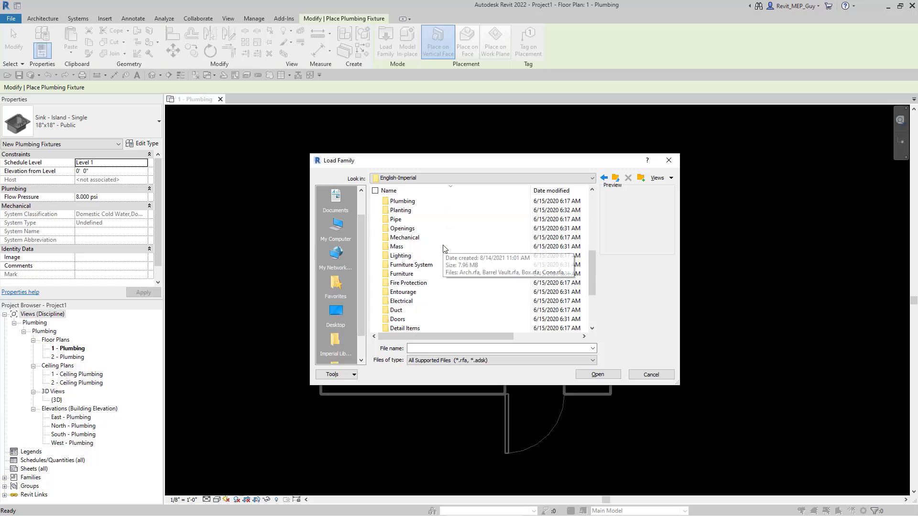
{"action": "double_click", "coordinate": [410, 201]}
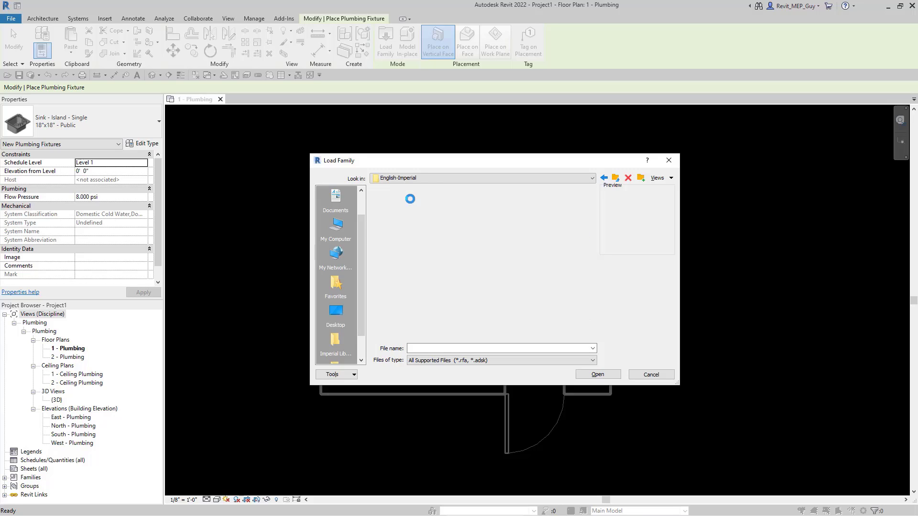
{"action": "double_click", "coordinate": [403, 200]}
{"action": "double_click", "coordinate": [403, 201]}
{"action": "left_click", "coordinate": [404, 237]}
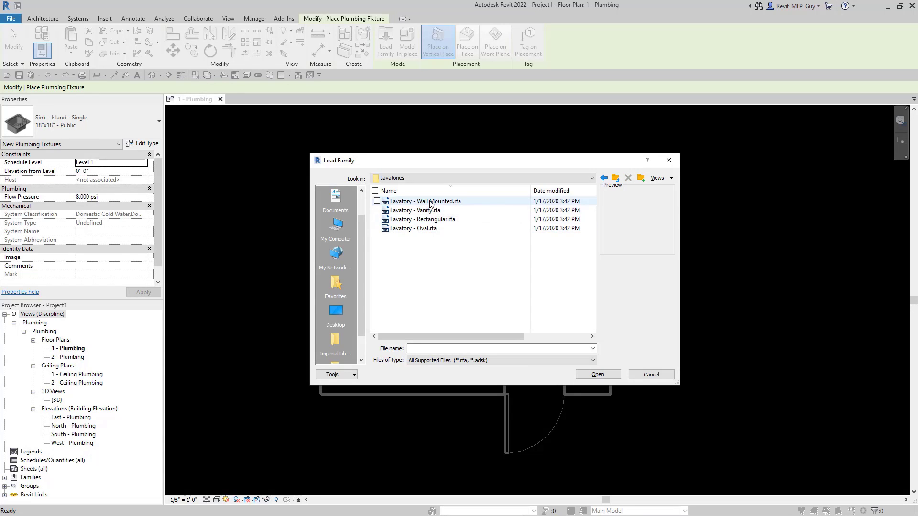
{"action": "left_click", "coordinate": [430, 201]}
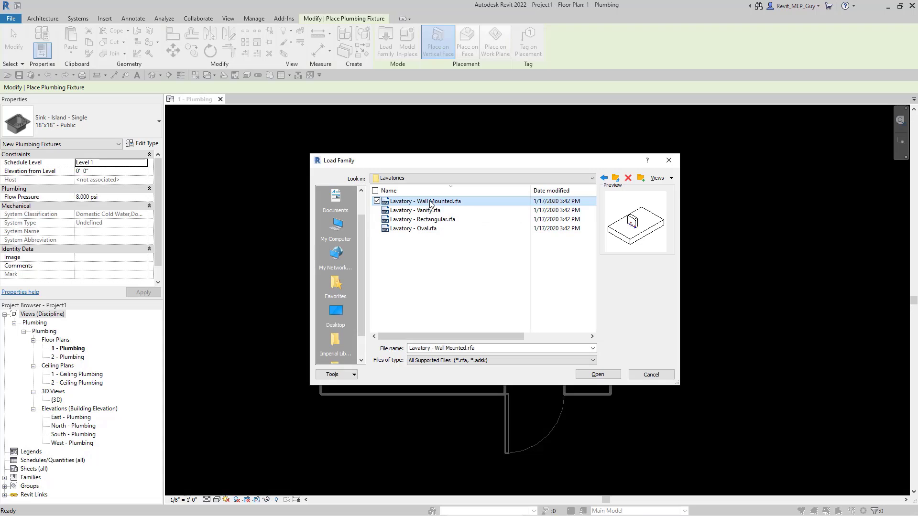
{"action": "left_click", "coordinate": [597, 374]}
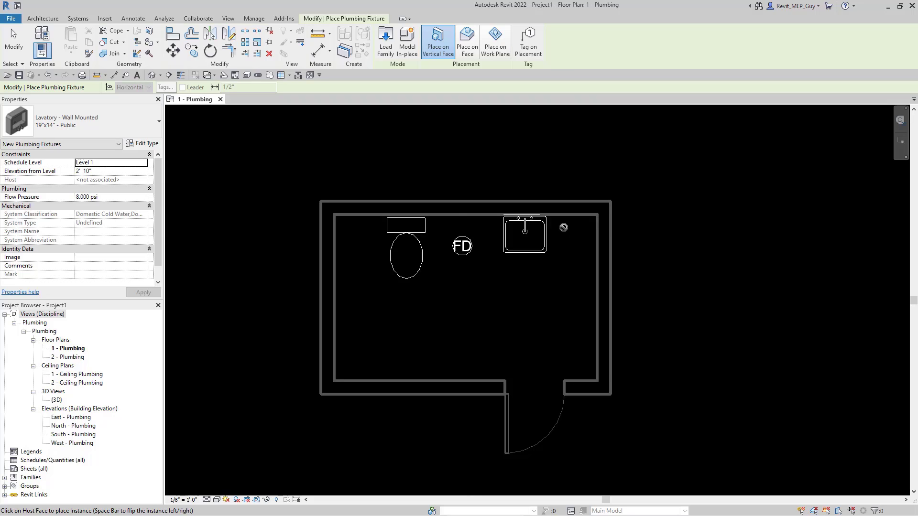
Place a 19"x14" - Public wall-mounted lavatory on the upper wall's inner face, between the linked sink and the room corner.
{"action": "scroll", "coordinate": [563, 227], "scroll_direction": "up", "scroll_amount": 4}
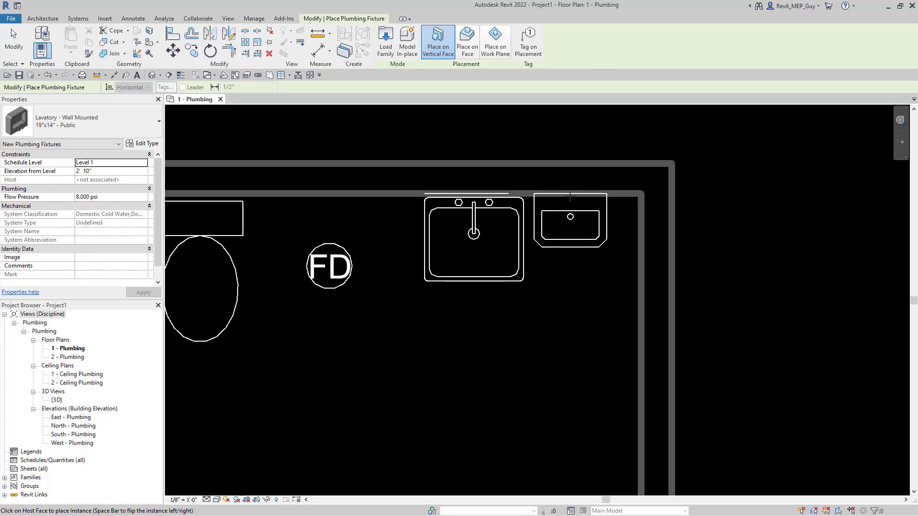
{"action": "left_click", "coordinate": [568, 194]}
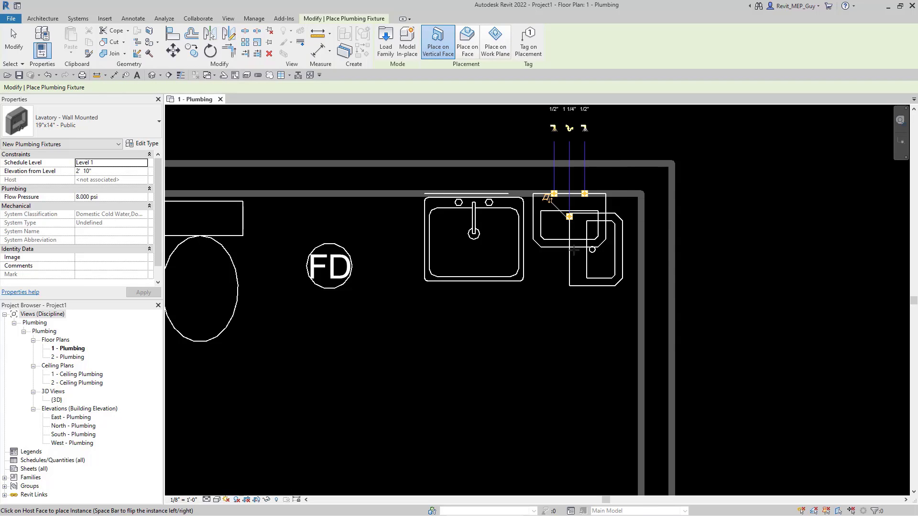
{"action": "key", "text": "Escape"}
{"action": "key", "text": "Escape"}
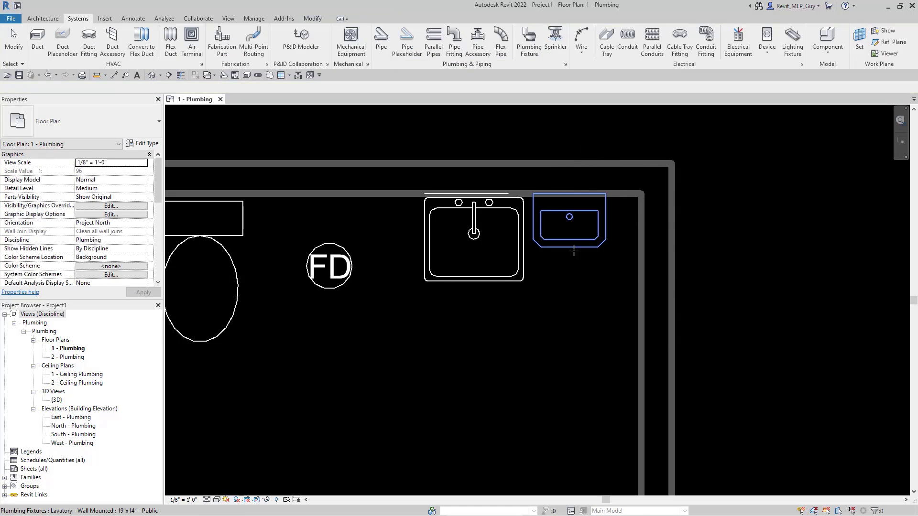
Align the wall-mounted lavatory's centerline with the centerline of the linked architectural sink.
{"action": "left_click", "coordinate": [306, 19]}
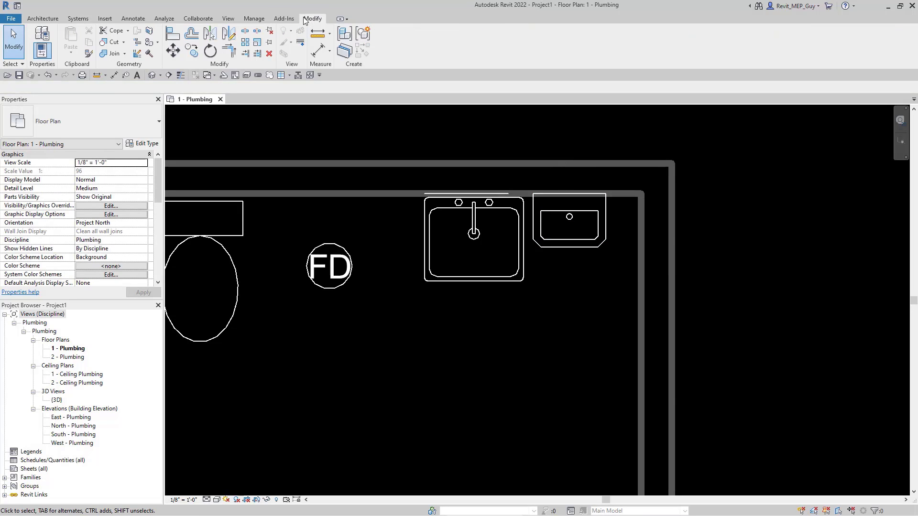
{"action": "left_click", "coordinate": [178, 30]}
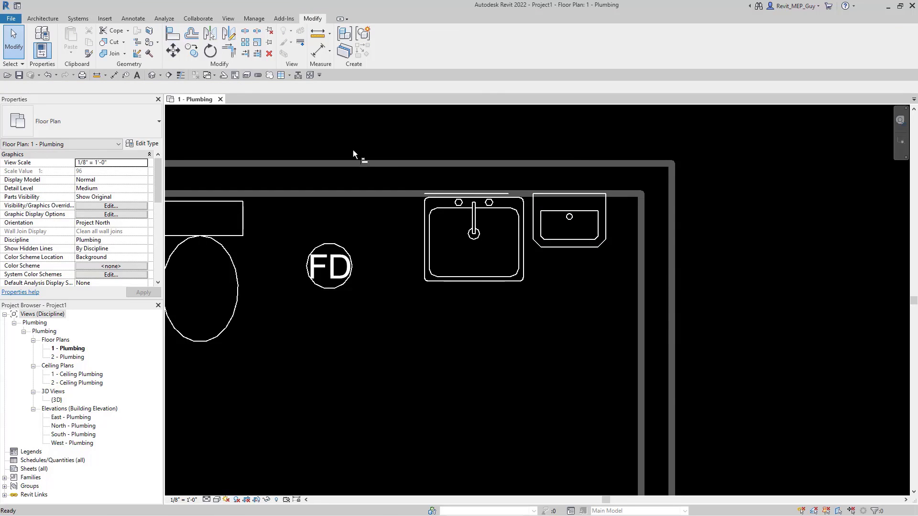
{"action": "left_click", "coordinate": [473, 251]}
{"action": "left_click", "coordinate": [569, 225]}
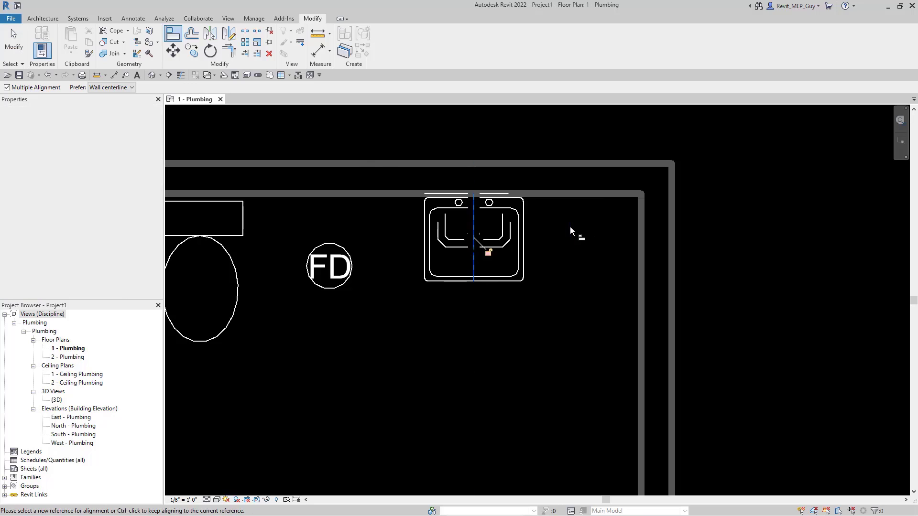
{"action": "key", "text": "Escape"}
{"action": "key", "text": "Escape"}
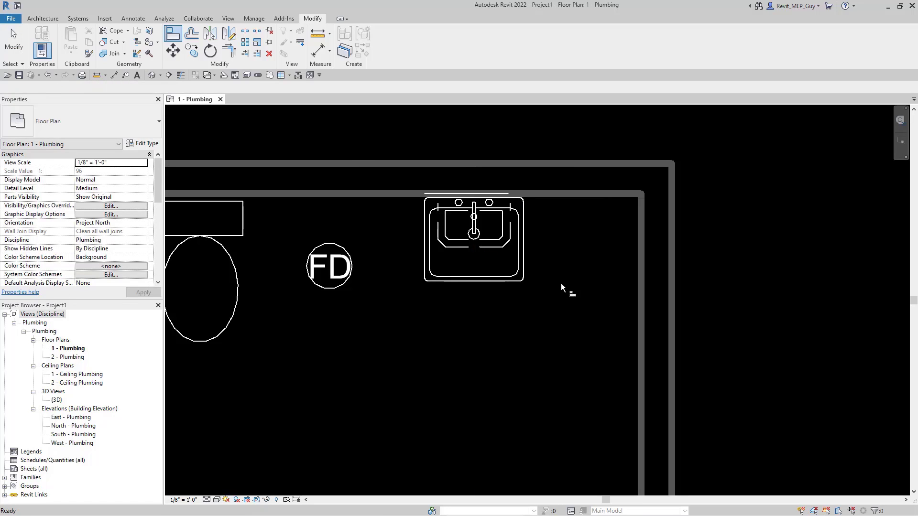
Load the plumbing fixture family "Water Closet - Flush Tank.rfa" from the library's Water Closets folder.
{"action": "scroll", "coordinate": [586, 298], "scroll_direction": "down", "scroll_amount": 1}
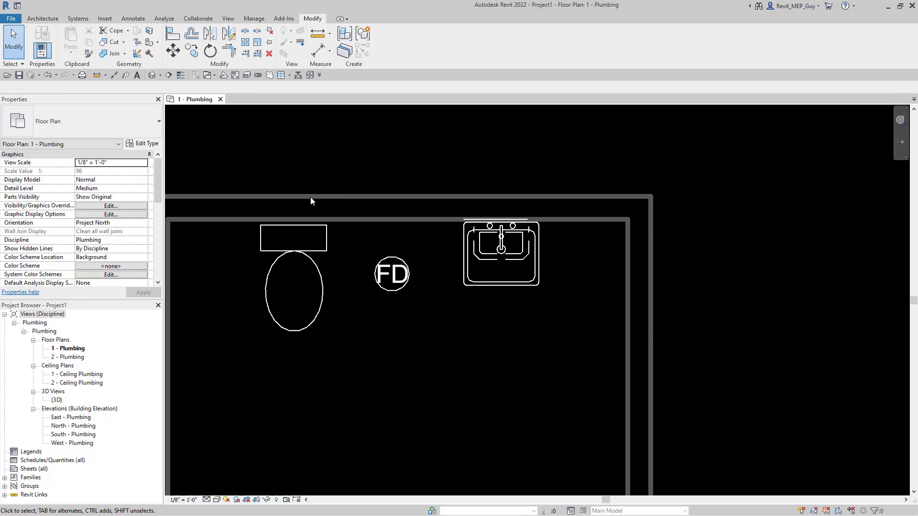
{"action": "left_click", "coordinate": [87, 20]}
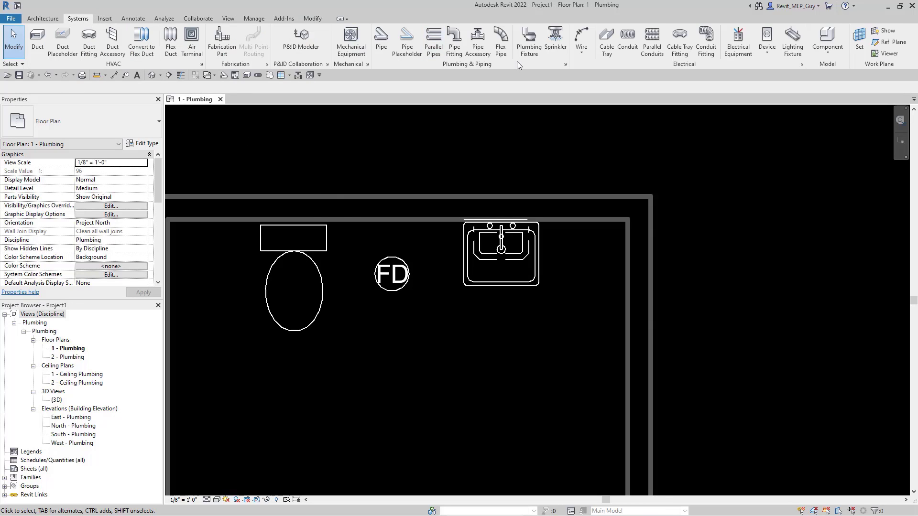
{"action": "left_click", "coordinate": [530, 43]}
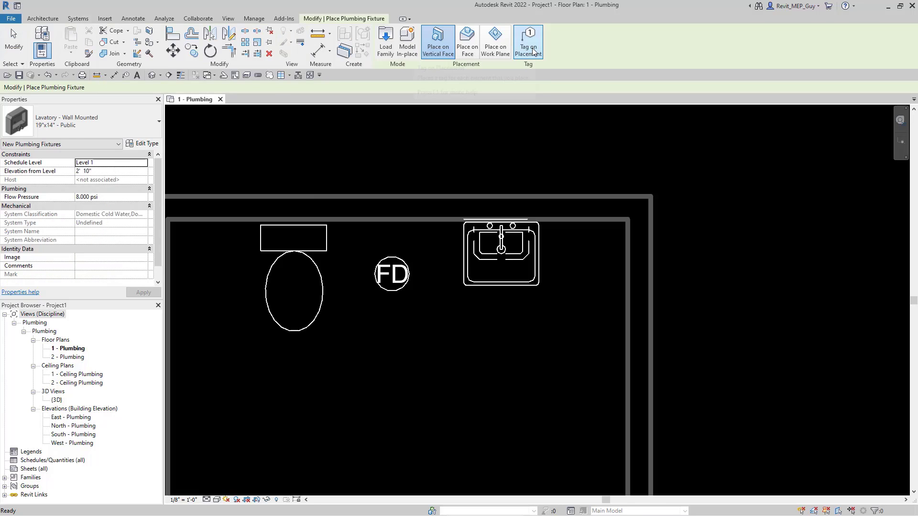
{"action": "left_click", "coordinate": [386, 47]}
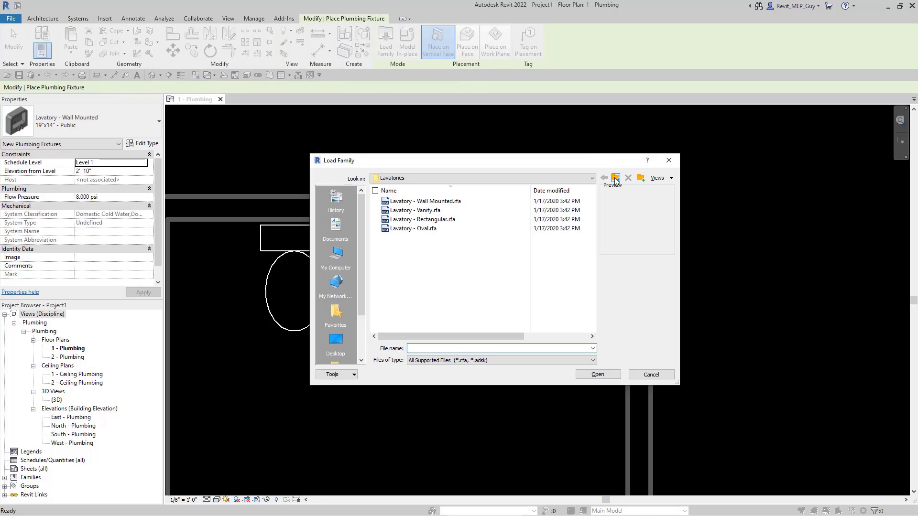
{"action": "left_click", "coordinate": [615, 178]}
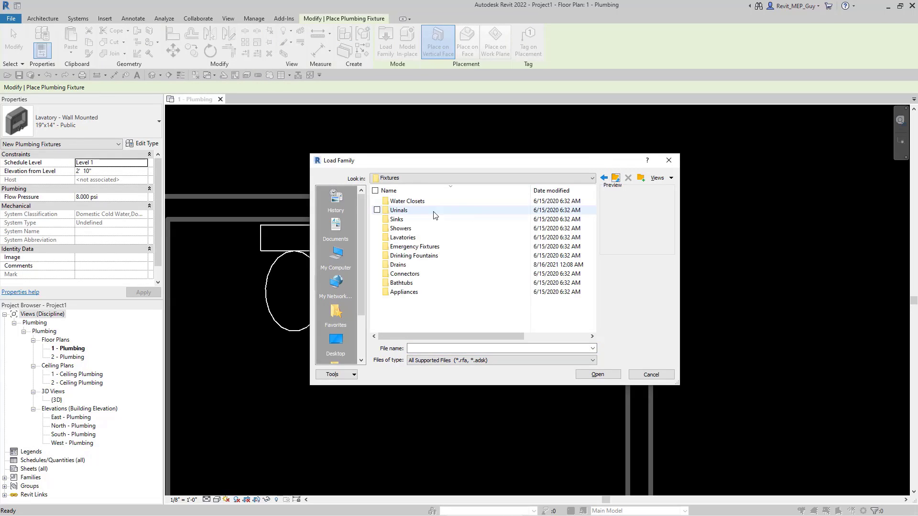
{"action": "double_click", "coordinate": [420, 202]}
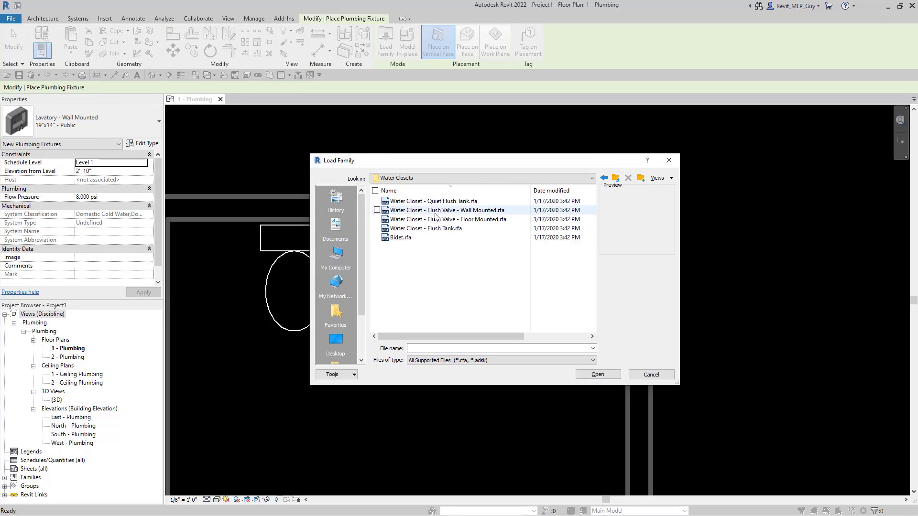
{"action": "left_click", "coordinate": [447, 229]}
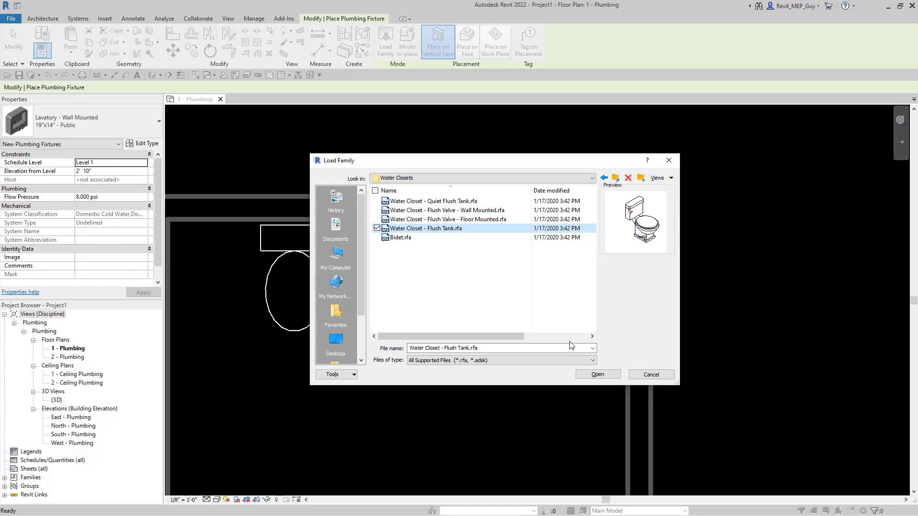
{"action": "left_click", "coordinate": [598, 374]}
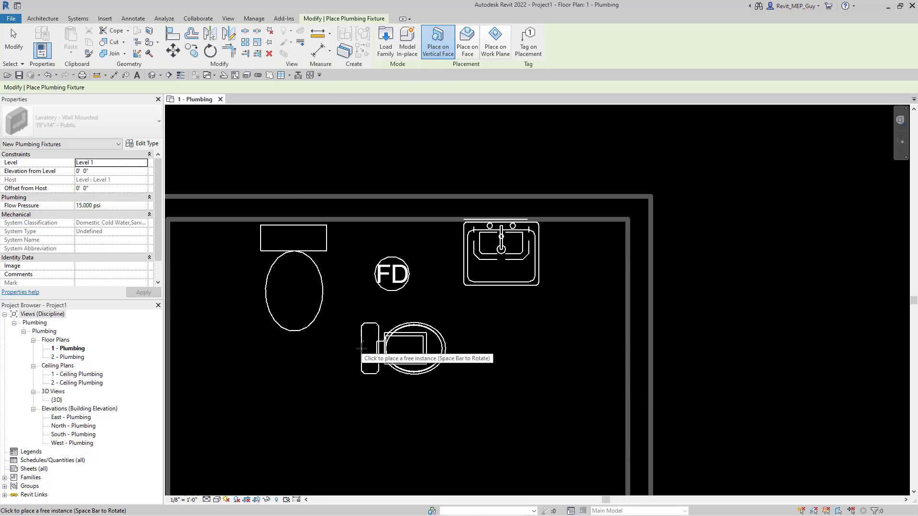
Rotate the flush tank water closet so its tank faces the upper wall and place it centered on the linked toilet's tank.
{"action": "key", "text": "space"}
{"action": "key", "text": "space"}
{"action": "key", "text": "space"}
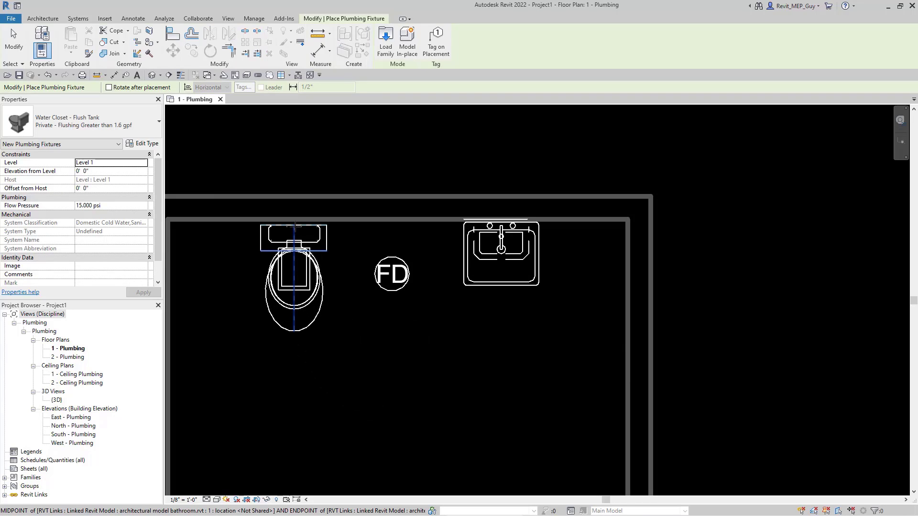
{"action": "left_click", "coordinate": [295, 228]}
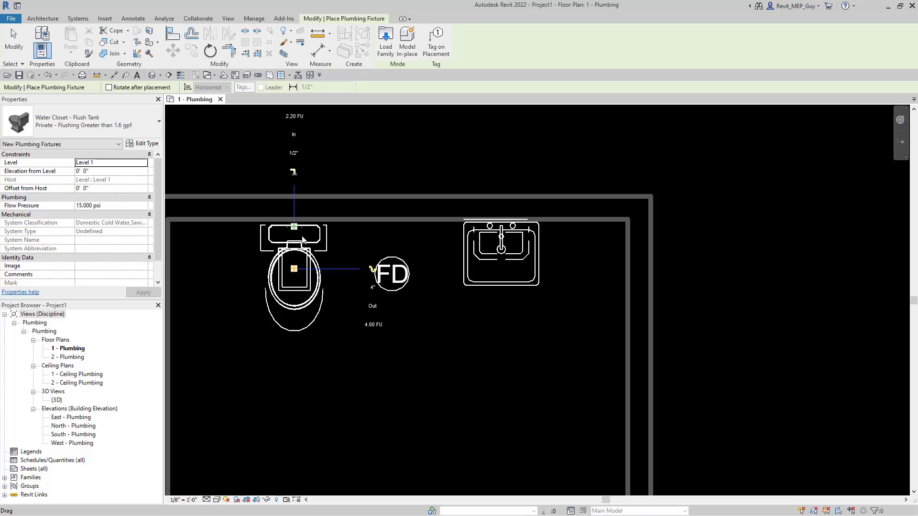
Draw a 1/2" Standard-type pipe from the lavatory's cold water connector straight back into the upper wall.
{"action": "key", "text": "Escape"}
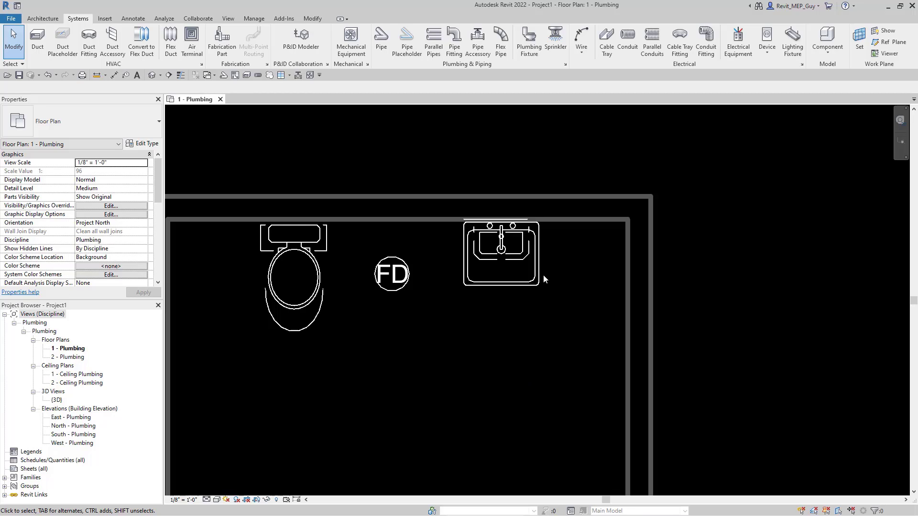
{"action": "left_click", "coordinate": [504, 251]}
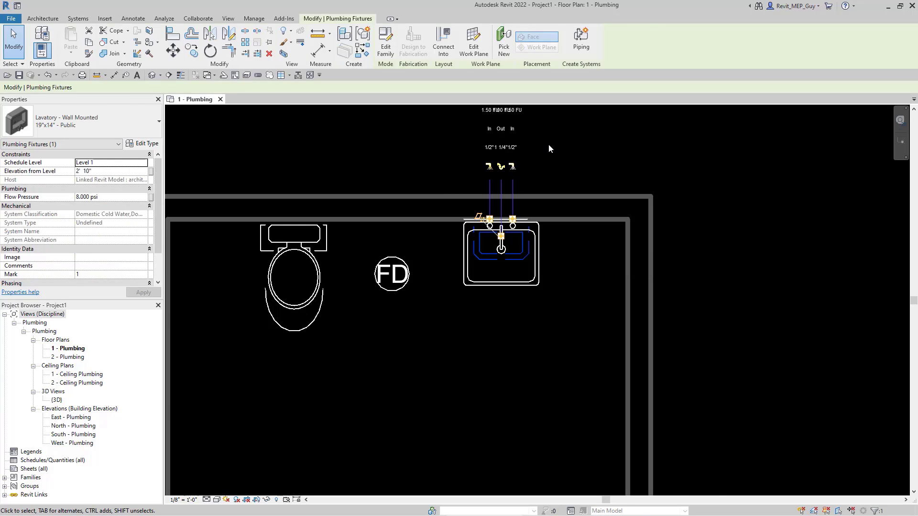
{"action": "scroll", "coordinate": [546, 119], "scroll_direction": "up", "scroll_amount": 1}
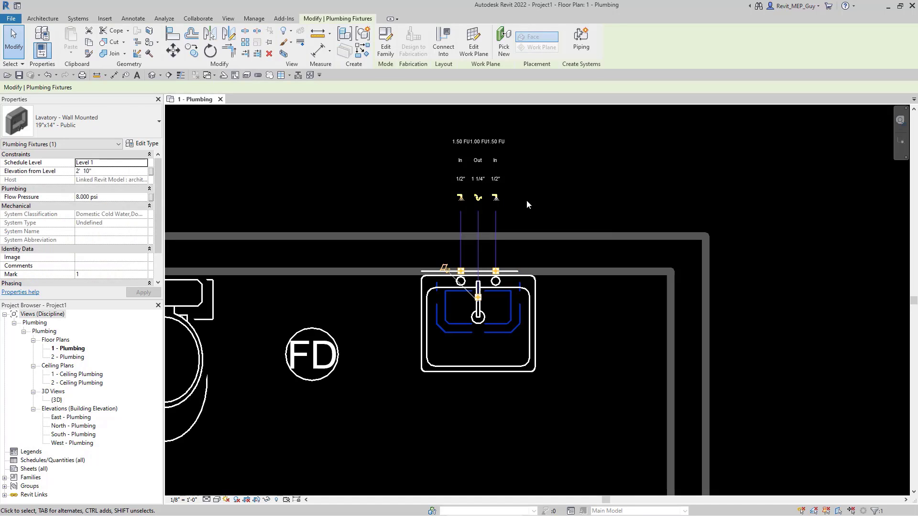
{"action": "left_click", "coordinate": [495, 200]}
{"action": "left_click", "coordinate": [46, 126]}
{"action": "left_click", "coordinate": [39, 193]}
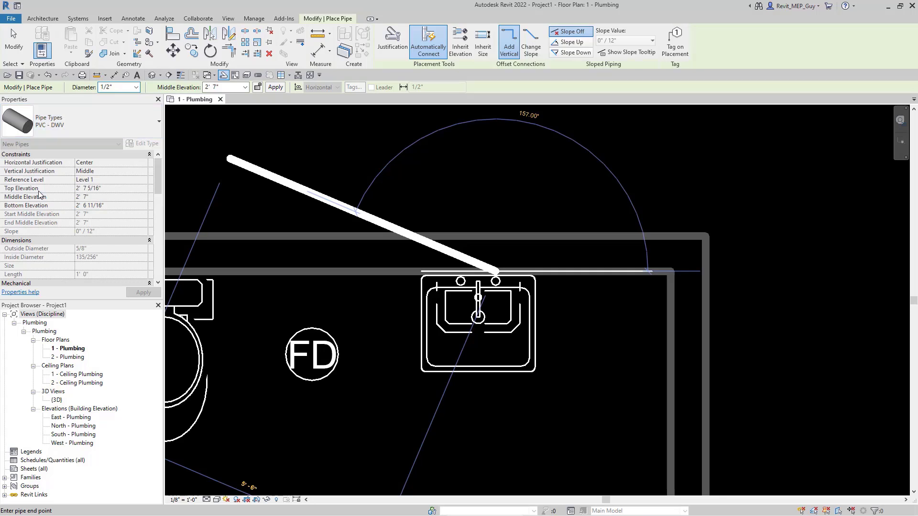
{"action": "left_click", "coordinate": [495, 253]}
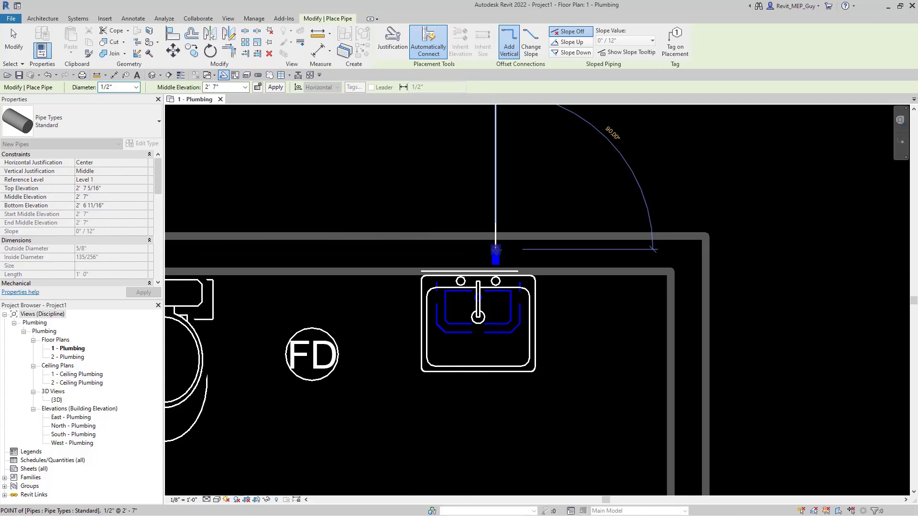
Raise the cold water pipe to a 9' 0" middle elevation and run it about 4' 8" straight down into the room.
{"action": "scroll", "coordinate": [498, 217], "scroll_direction": "down", "scroll_amount": 3}
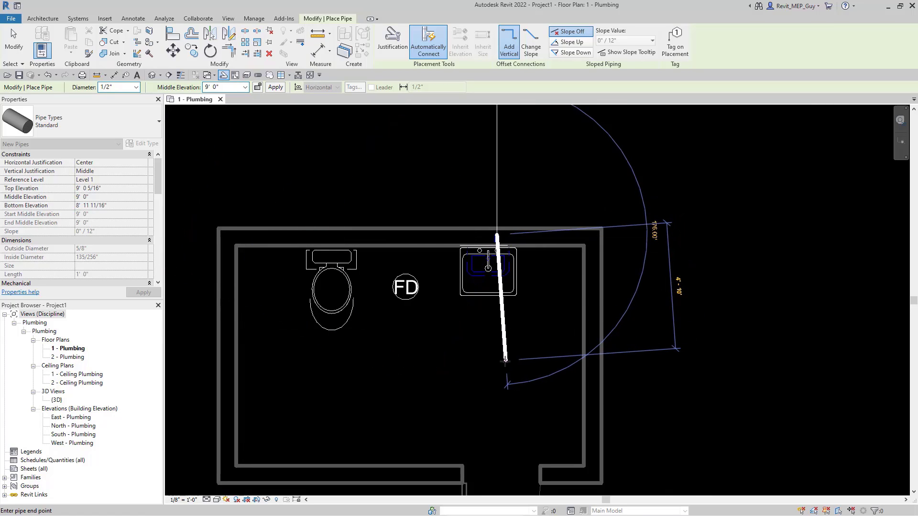
{"action": "left_click", "coordinate": [570, 362]}
{"action": "key", "text": "Escape"}
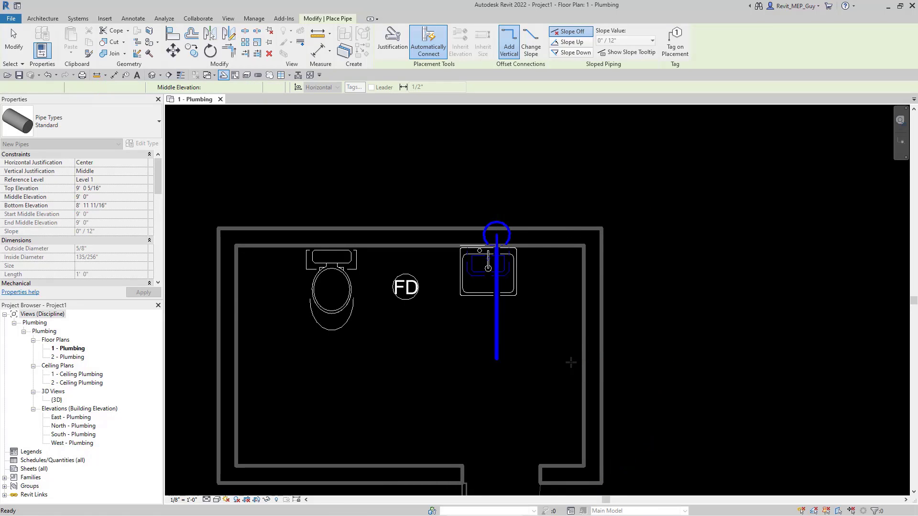
{"action": "key", "text": "Escape"}
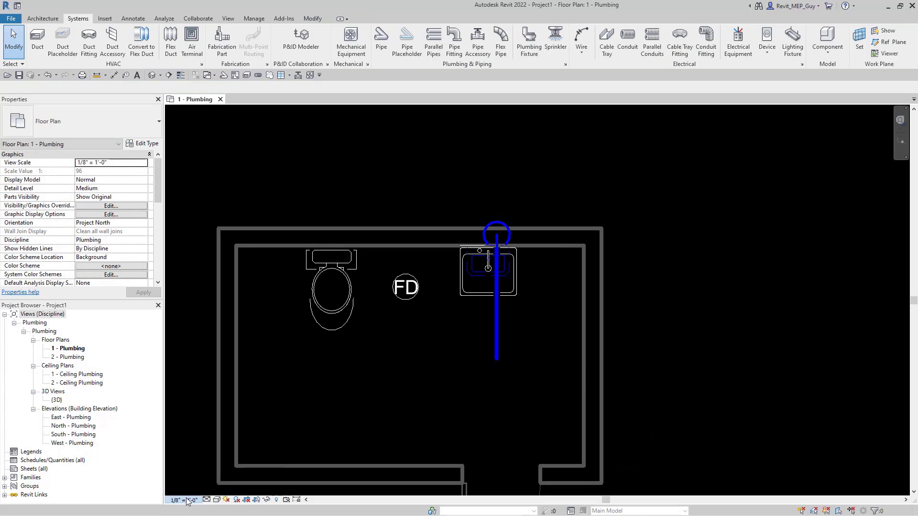
Set the plumbing plan's view scale to 1/4" = 1'-0".
{"action": "left_click", "coordinate": [187, 500]}
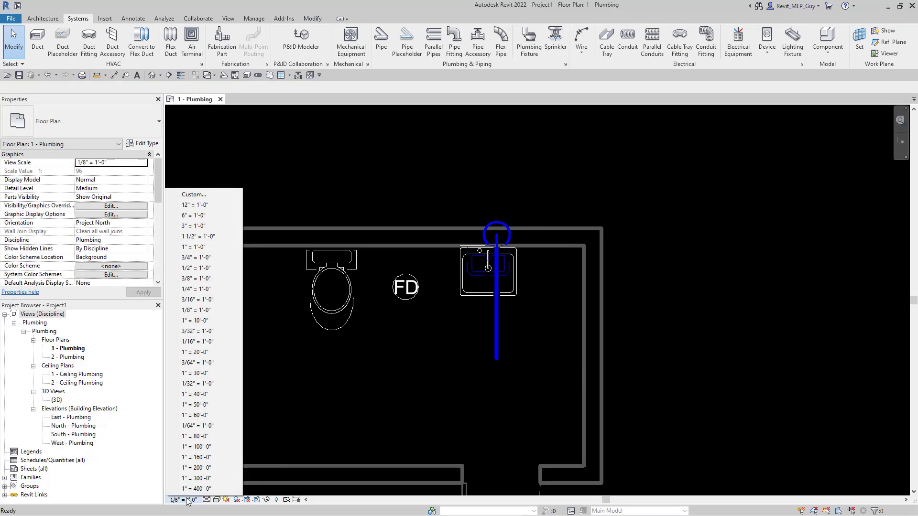
{"action": "left_click", "coordinate": [190, 289]}
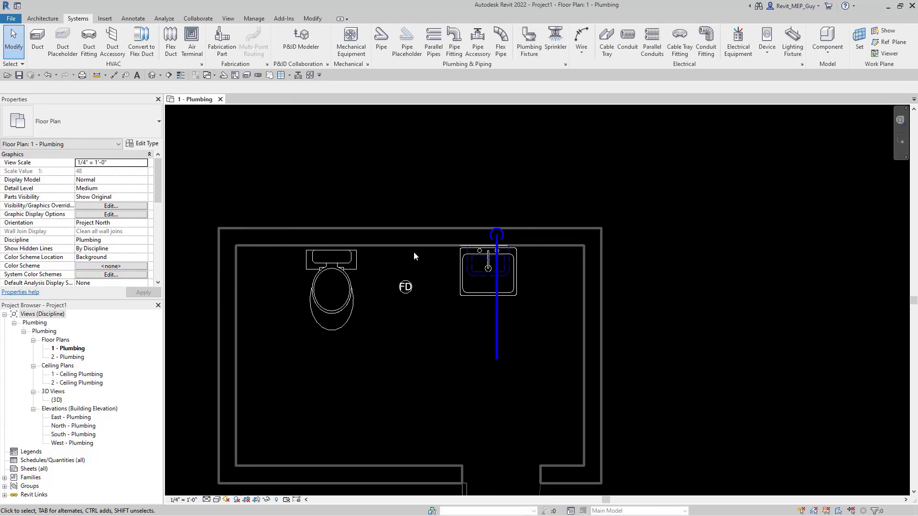
Draw a 1/2" Standard pipe from the lavatory's hot water connector into the upper wall, level with the cold water riser.
{"action": "scroll", "coordinate": [413, 252], "scroll_direction": "up", "scroll_amount": 2}
{"action": "middle_click_drag", "start_coordinate": [442, 261], "coordinate": [532, 241]}
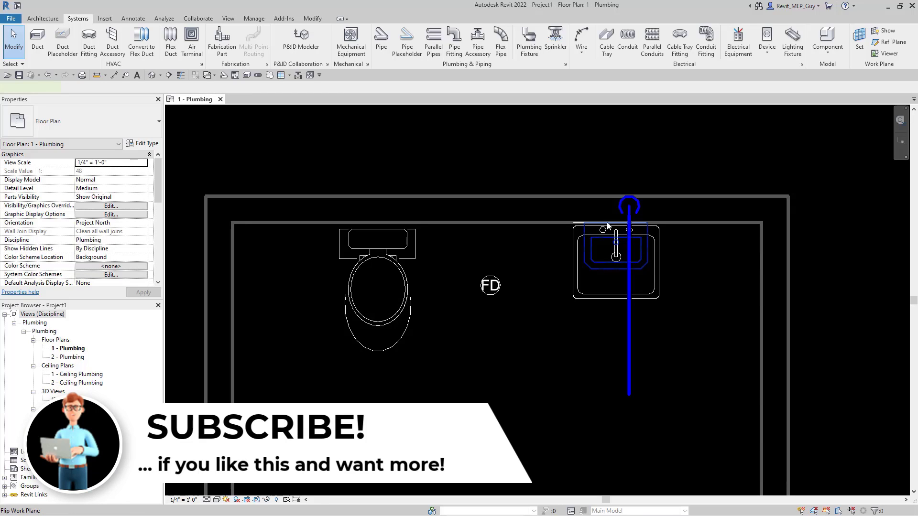
{"action": "left_click", "coordinate": [592, 226]}
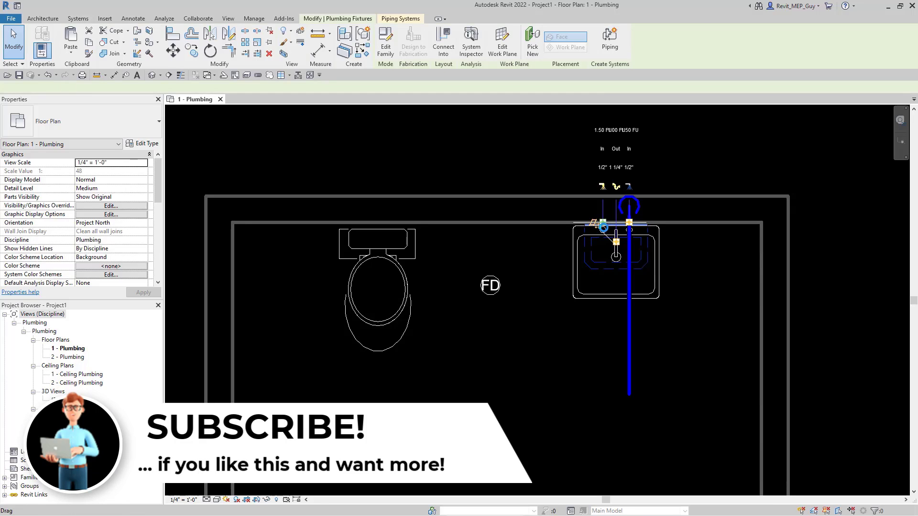
{"action": "left_click", "coordinate": [602, 188]}
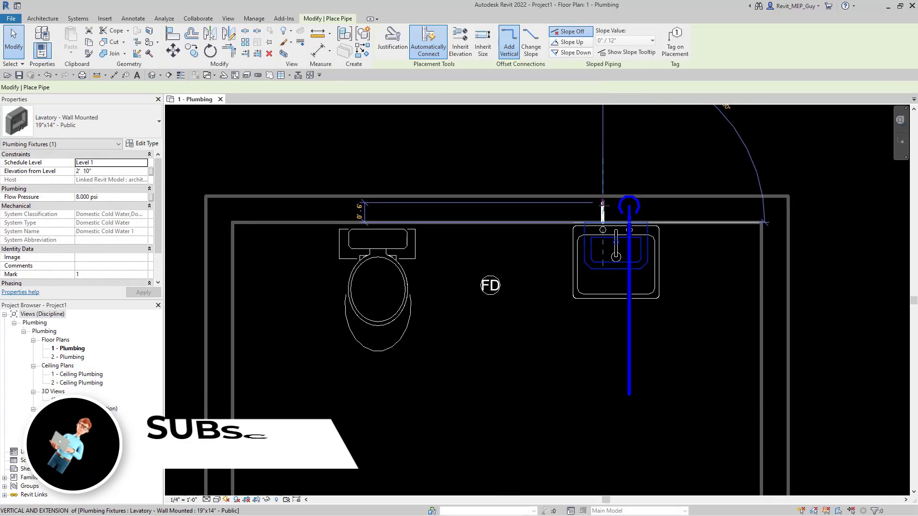
{"action": "scroll", "coordinate": [602, 205], "scroll_direction": "up", "scroll_amount": 3}
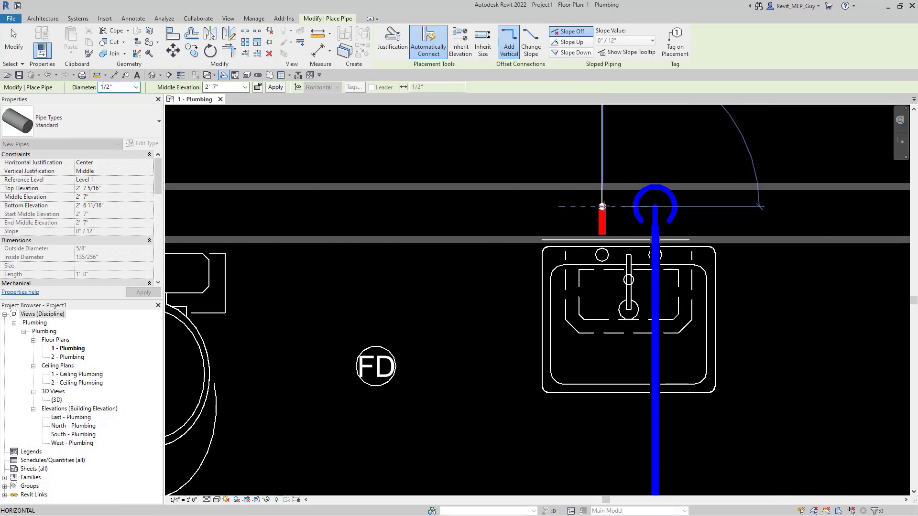
Raise the hot water pipe to 8' 6", running it about 4' 1" into the room and about 5' 6" right past the side wall.
{"action": "left_click", "coordinate": [244, 87]}
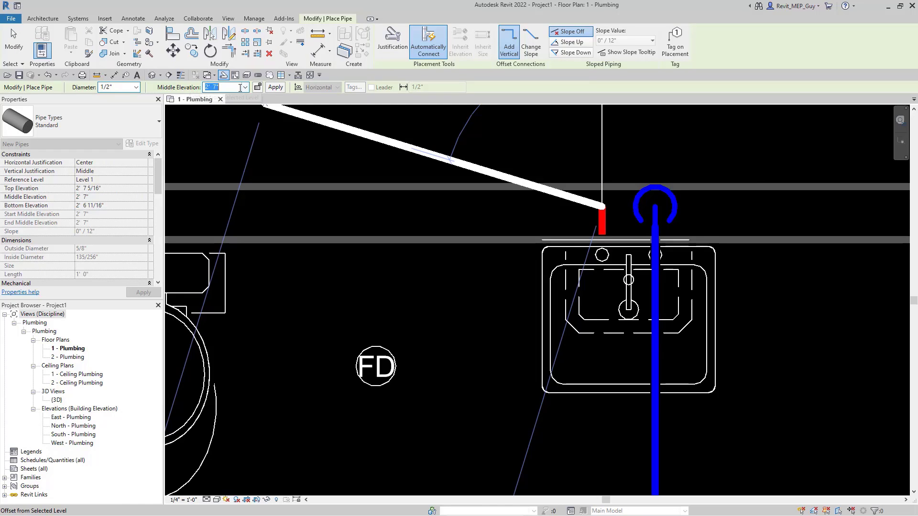
{"action": "type", "text": "8"}
{"action": "scroll", "coordinate": [603, 187], "scroll_direction": "down", "scroll_amount": 4}
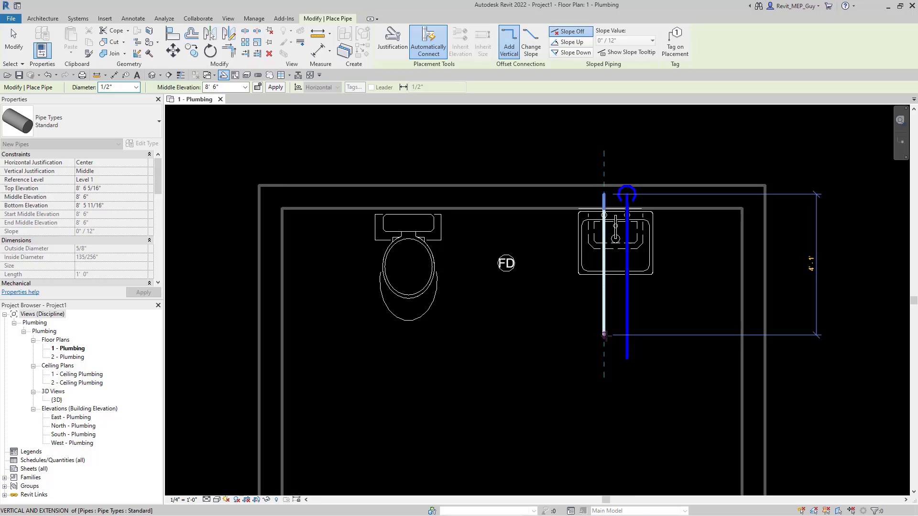
{"action": "left_click", "coordinate": [604, 334]}
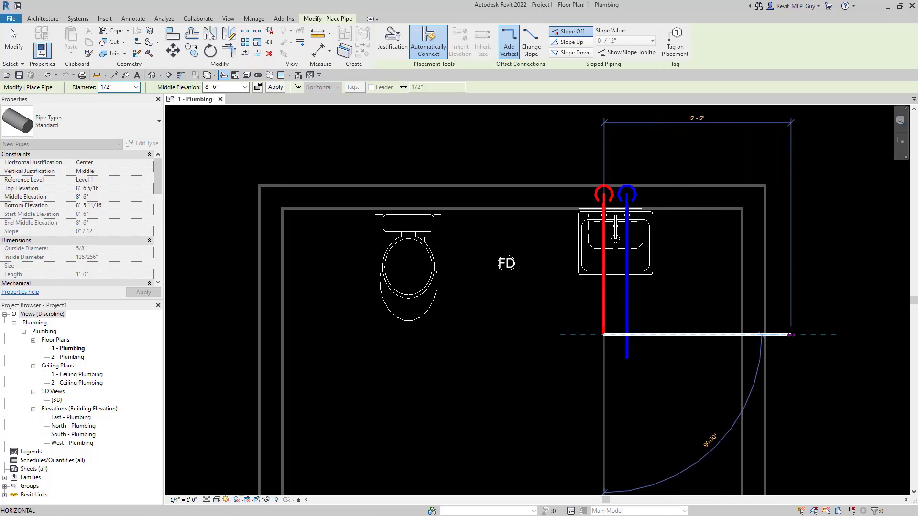
{"action": "left_click", "coordinate": [791, 335]}
{"action": "key", "text": "Escape"}
{"action": "key", "text": "Escape"}
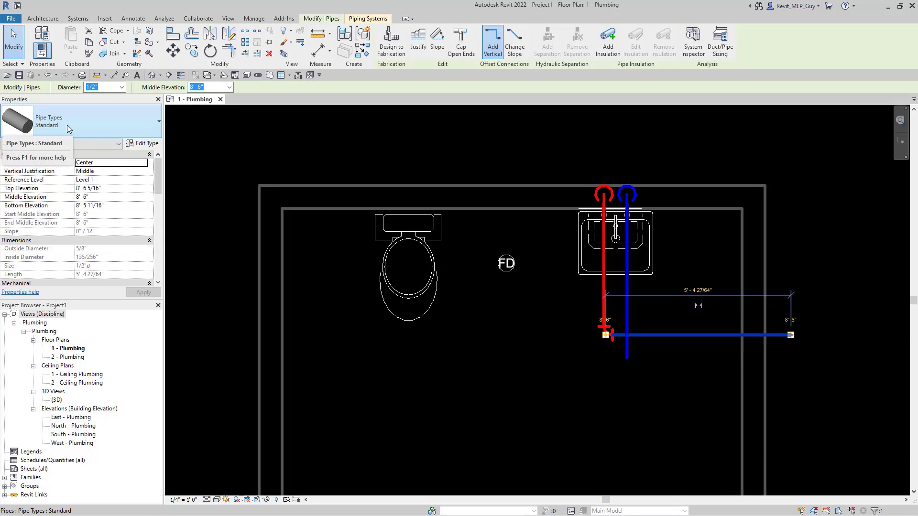
Check the system type and pipe segment of the horizontal hot water pipe.
{"action": "scroll", "coordinate": [106, 202], "scroll_direction": "down", "scroll_amount": 2}
{"action": "scroll", "coordinate": [106, 202], "scroll_direction": "down", "scroll_amount": 1}
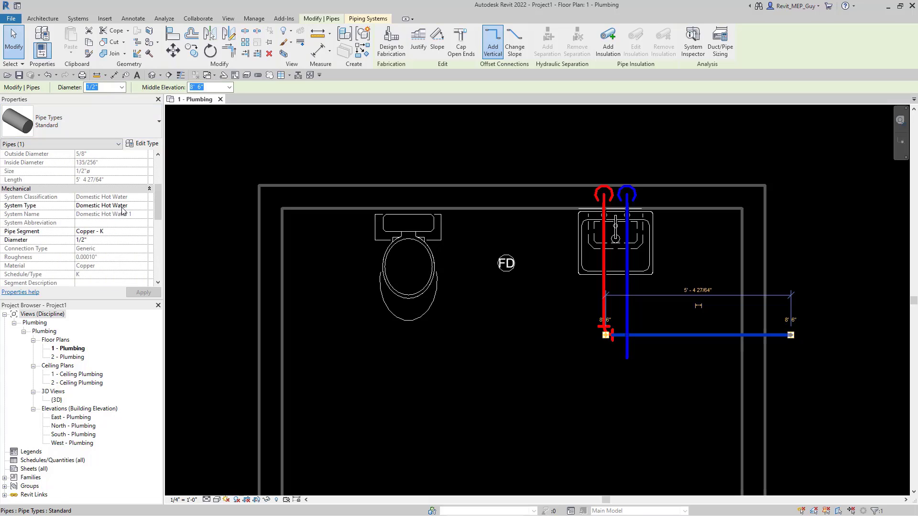
{"action": "left_click", "coordinate": [549, 329]}
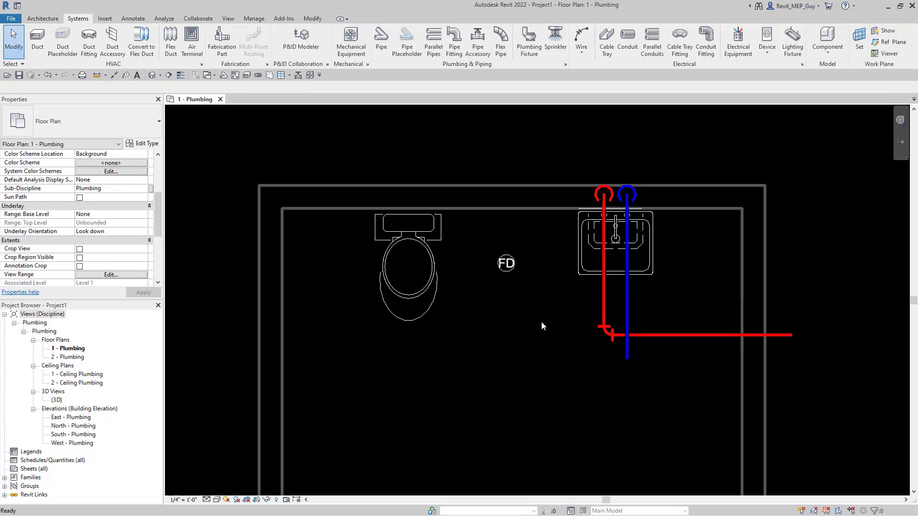
Change the line color override of the Domestic Cold Water piping system type to RGB 000-128-255.
{"action": "left_click", "coordinate": [628, 306]}
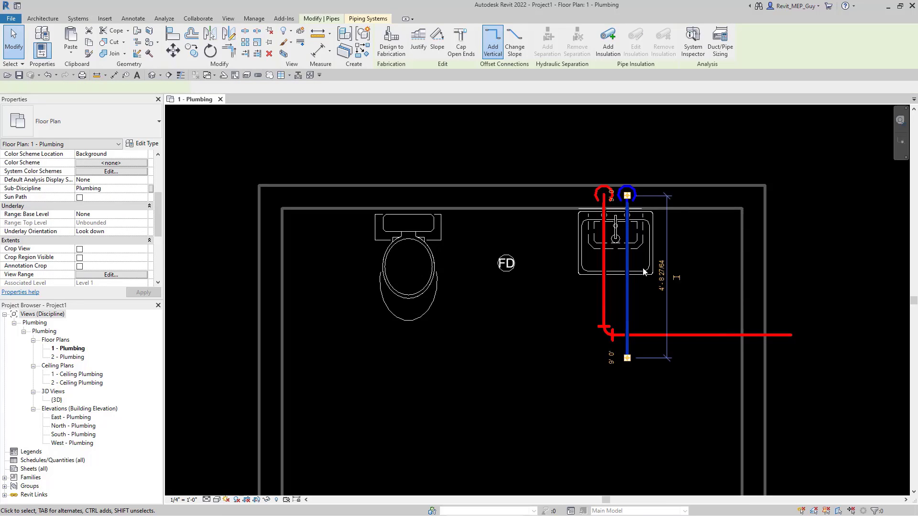
{"action": "left_click", "coordinate": [367, 19]}
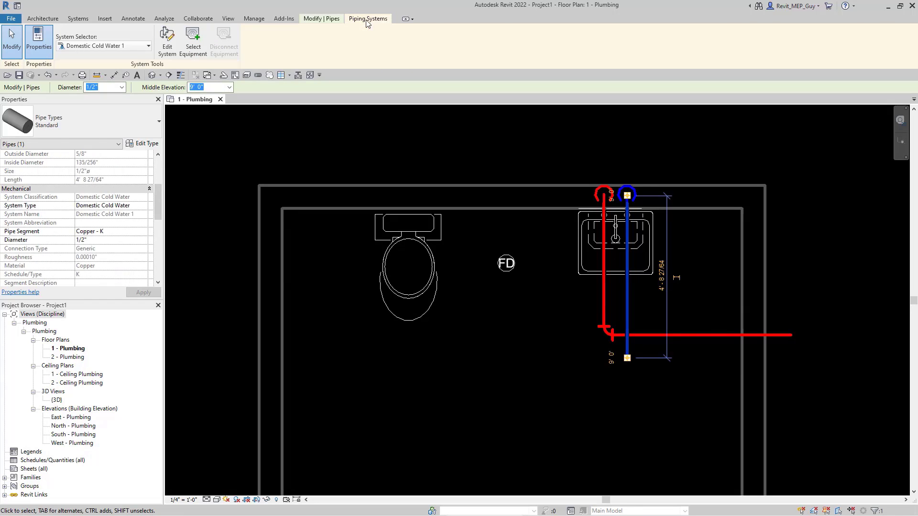
{"action": "left_click", "coordinate": [144, 145]}
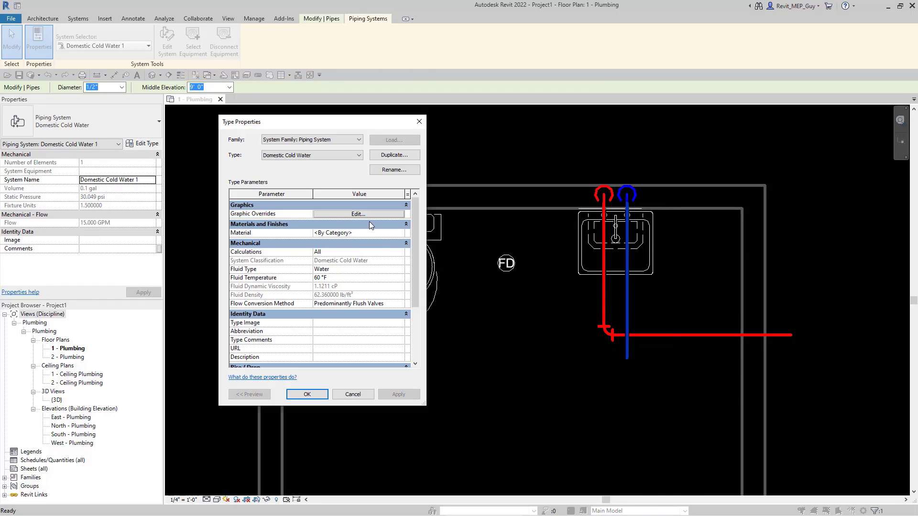
{"action": "left_click", "coordinate": [358, 214]}
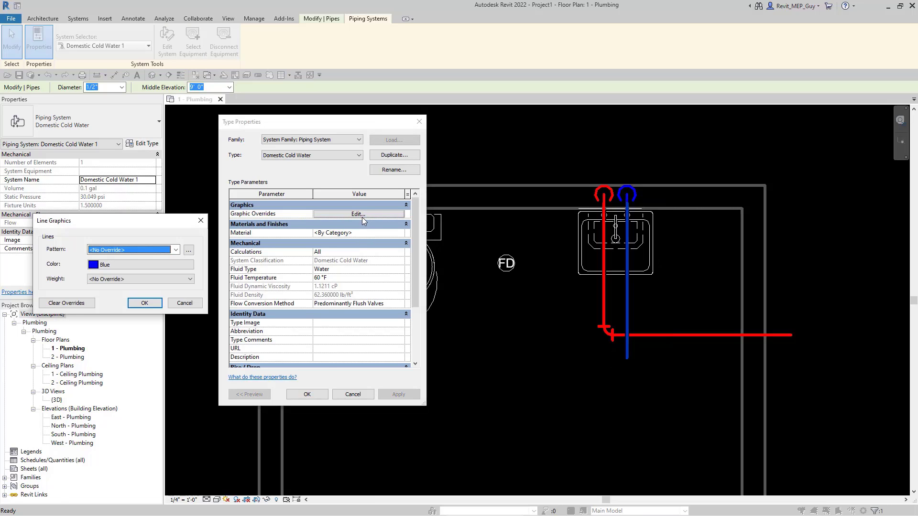
{"action": "left_click", "coordinate": [127, 264]}
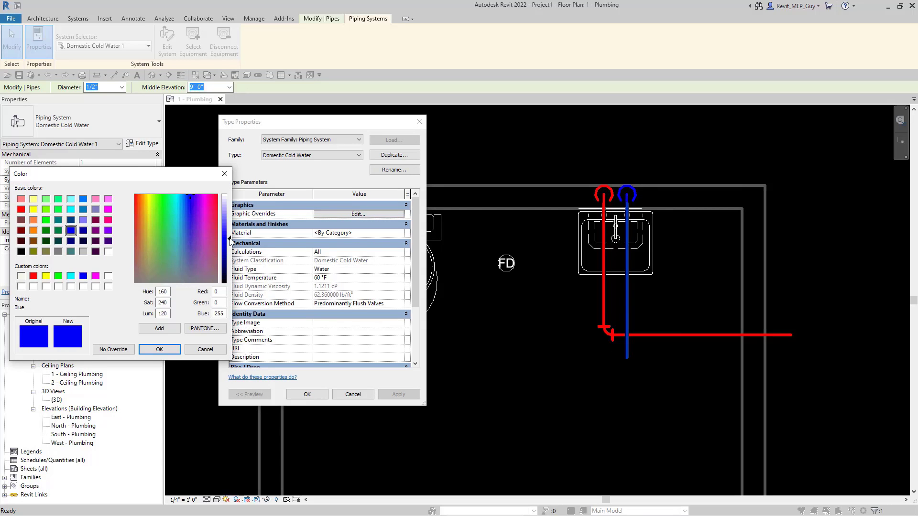
{"action": "left_click", "coordinate": [83, 199]}
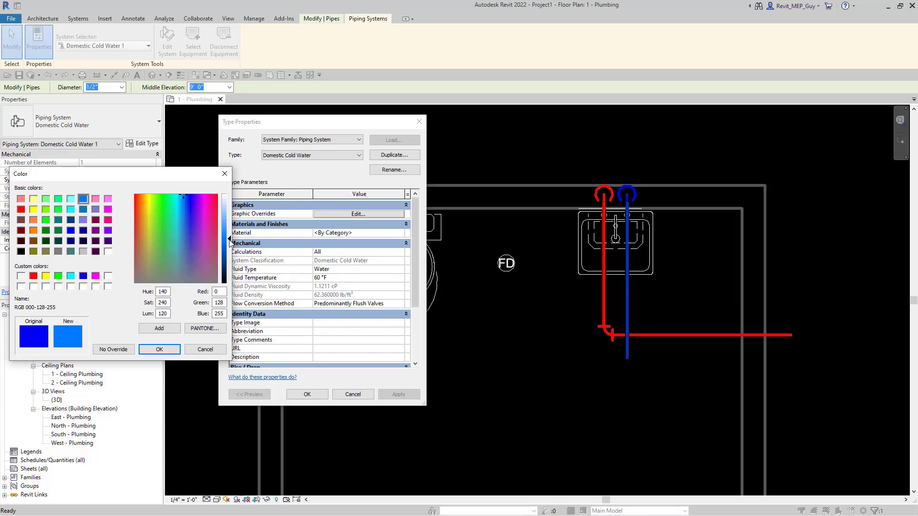
{"action": "left_click", "coordinate": [171, 351]}
{"action": "left_click", "coordinate": [145, 303]}
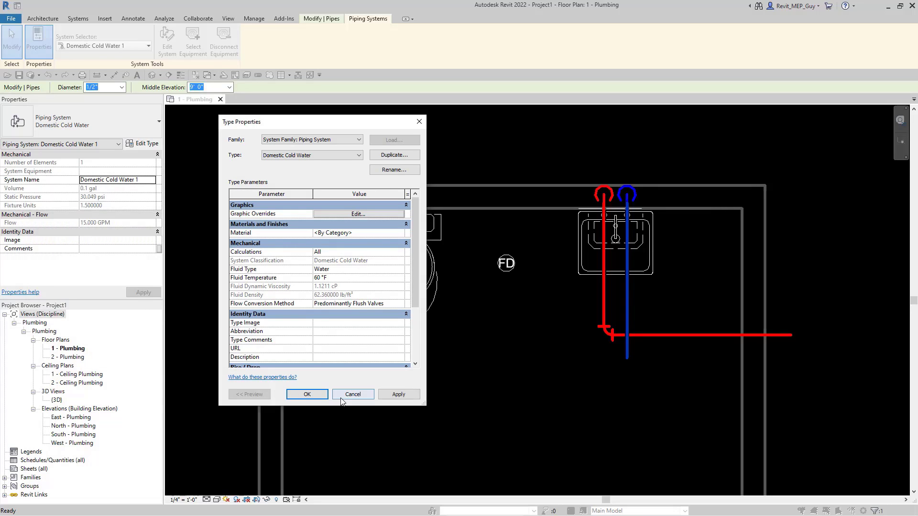
{"action": "left_click", "coordinate": [306, 394]}
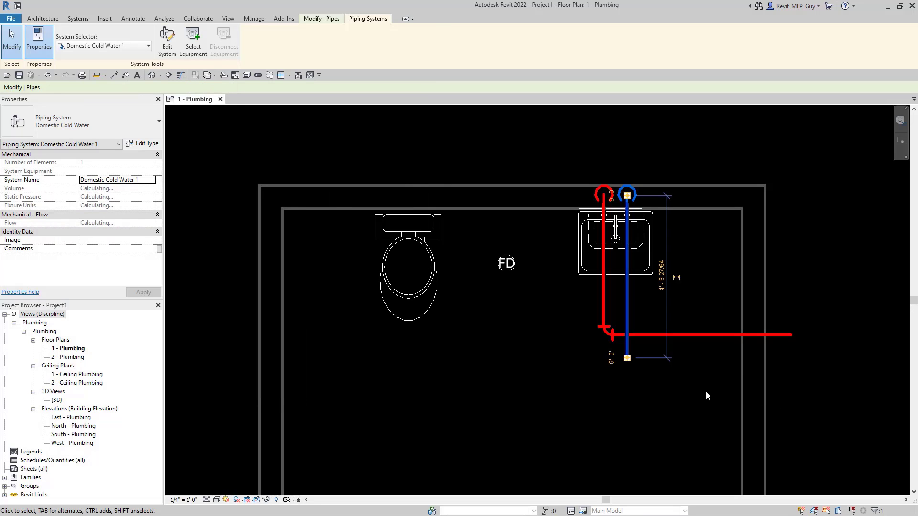
{"action": "key", "text": "Escape"}
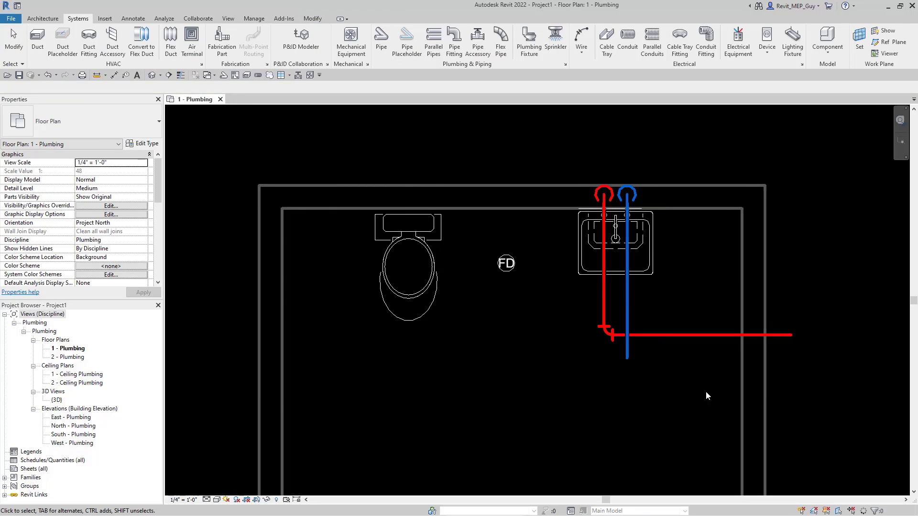
Draw a 1/2" Standard pipe from the flush tank water closet's cold water connector straight back into the upper wall.
{"action": "left_click", "coordinate": [414, 231]}
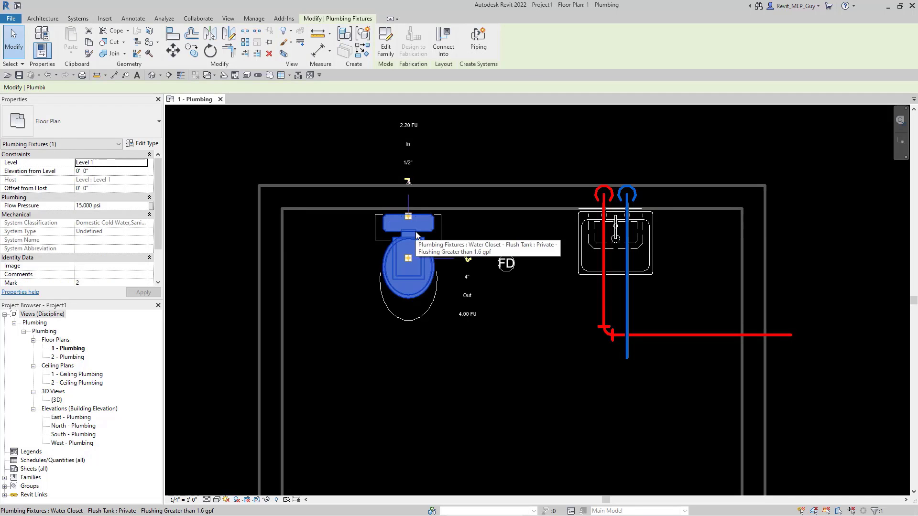
{"action": "scroll", "coordinate": [405, 222], "scroll_direction": "up", "scroll_amount": 3}
{"action": "middle_click_drag", "start_coordinate": [455, 272], "coordinate": [471, 308]}
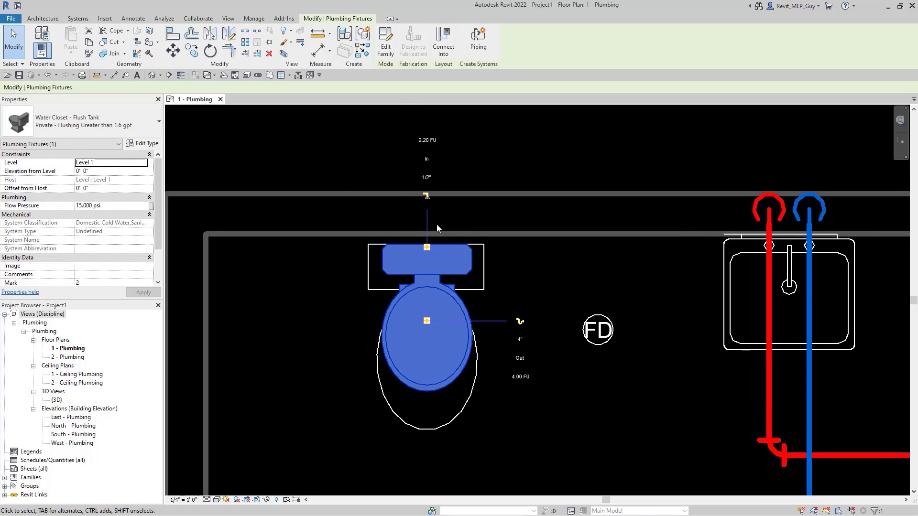
{"action": "left_click", "coordinate": [427, 197]}
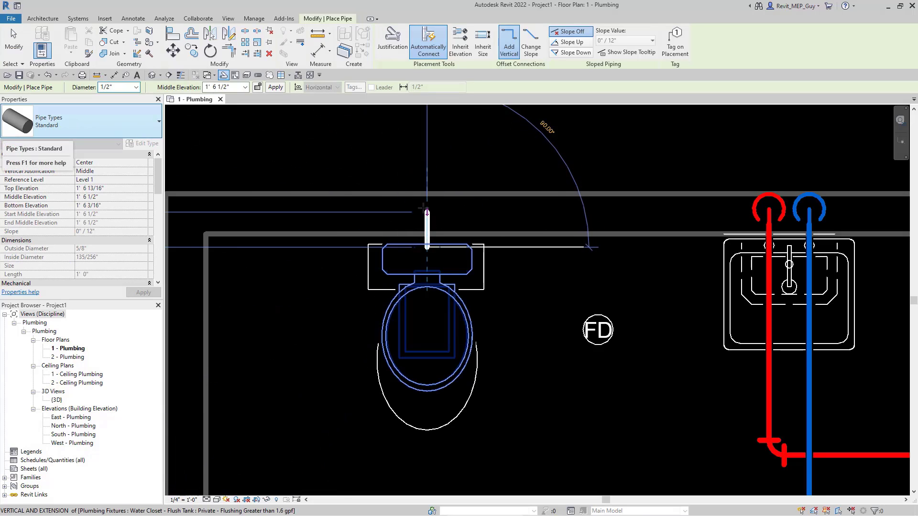
Raise the water closet's cold water pipe to 9' 0", running it about 4' 9" into the room and about 13' 10" right past the lavatory's cold line.
{"action": "left_click", "coordinate": [245, 87]}
{"action": "left_click", "coordinate": [210, 118]}
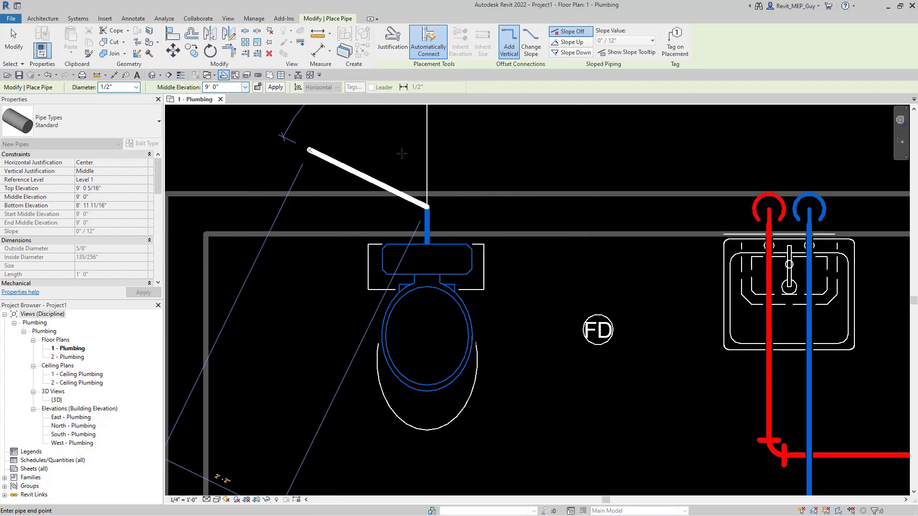
{"action": "scroll", "coordinate": [414, 186], "scroll_direction": "down", "scroll_amount": 3}
{"action": "scroll", "coordinate": [413, 186], "scroll_direction": "down", "scroll_amount": 1}
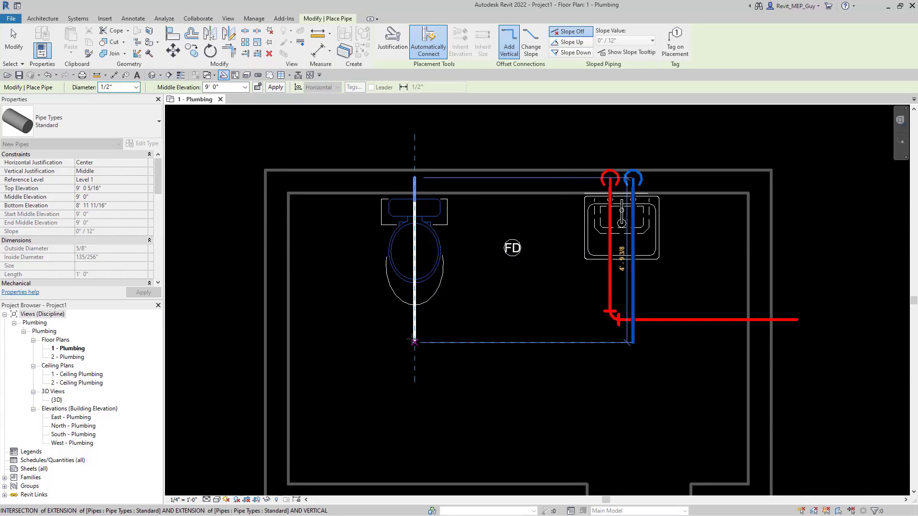
{"action": "left_click", "coordinate": [414, 342]}
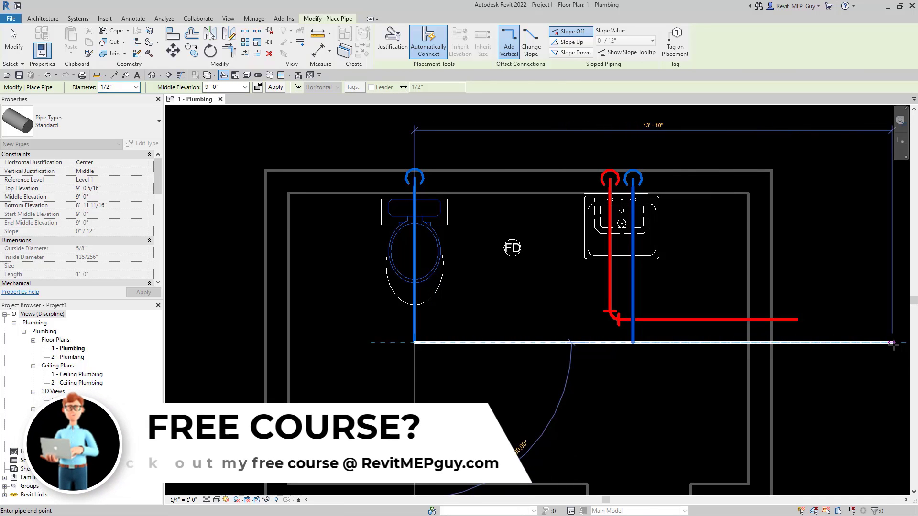
{"action": "left_click", "coordinate": [891, 342]}
{"action": "key", "text": "Escape"}
{"action": "key", "text": "Escape"}
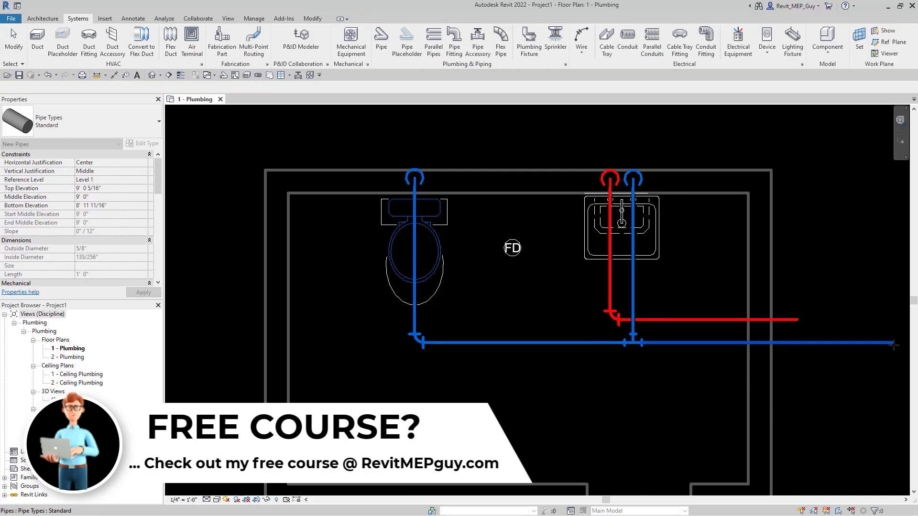
Load the Water Heater.rfa mechanical equipment family from the Water Heaters folder of the MEP Equipment library.
{"action": "scroll", "coordinate": [560, 383], "scroll_direction": "down", "scroll_amount": 2}
{"action": "middle_click_drag", "start_coordinate": [631, 385], "coordinate": [534, 334]}
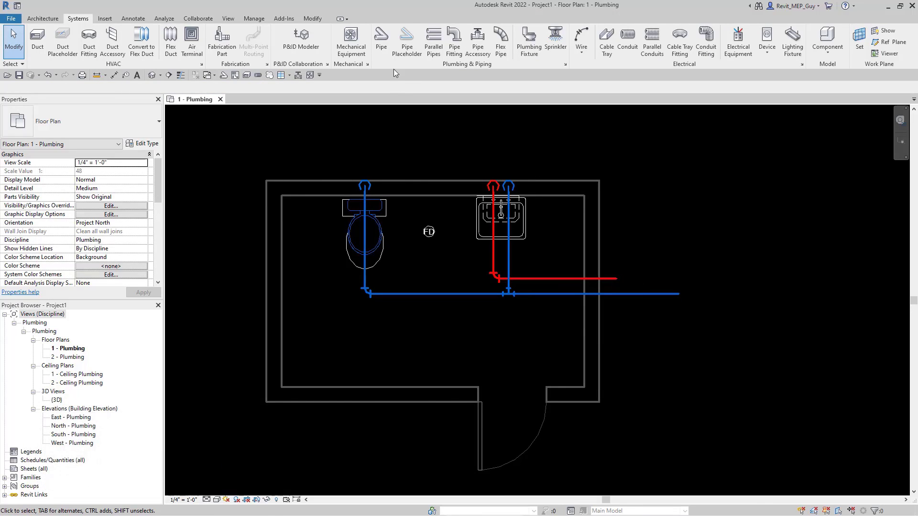
{"action": "left_click", "coordinate": [351, 48]}
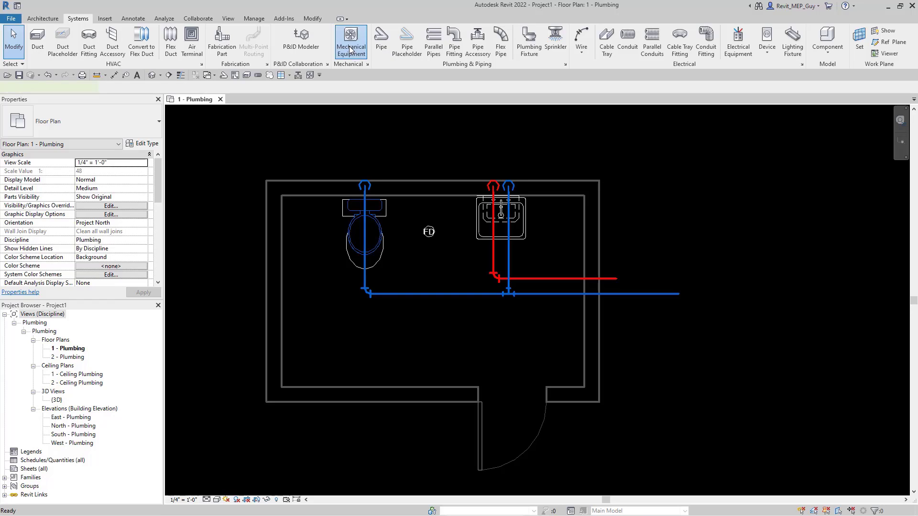
{"action": "left_click", "coordinate": [386, 40]}
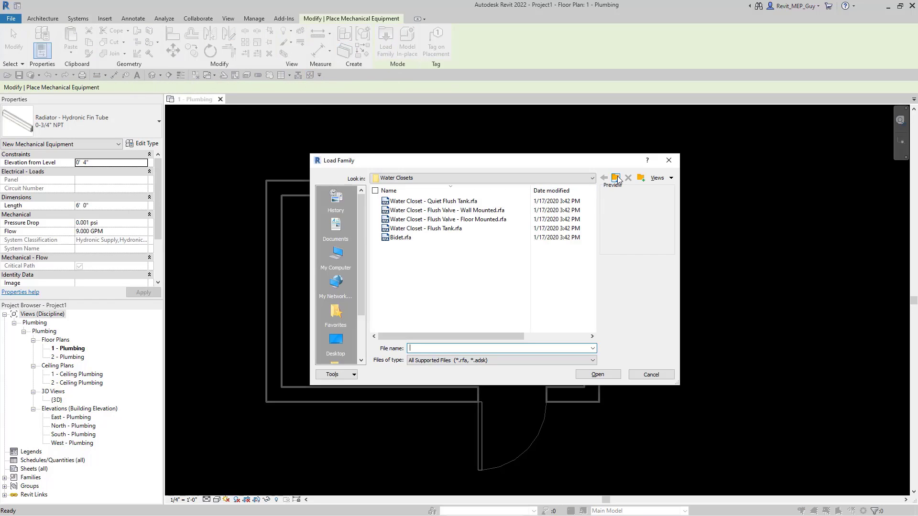
{"action": "left_click", "coordinate": [616, 177]}
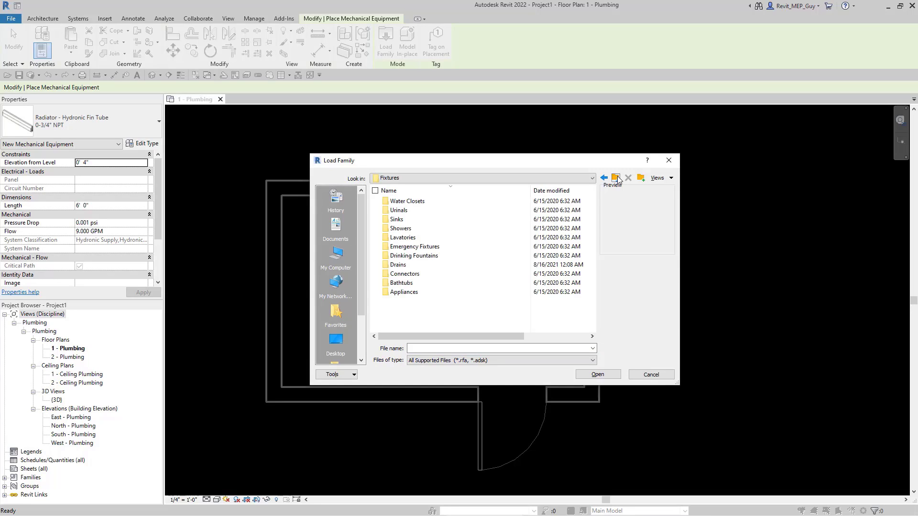
{"action": "left_click", "coordinate": [616, 178]}
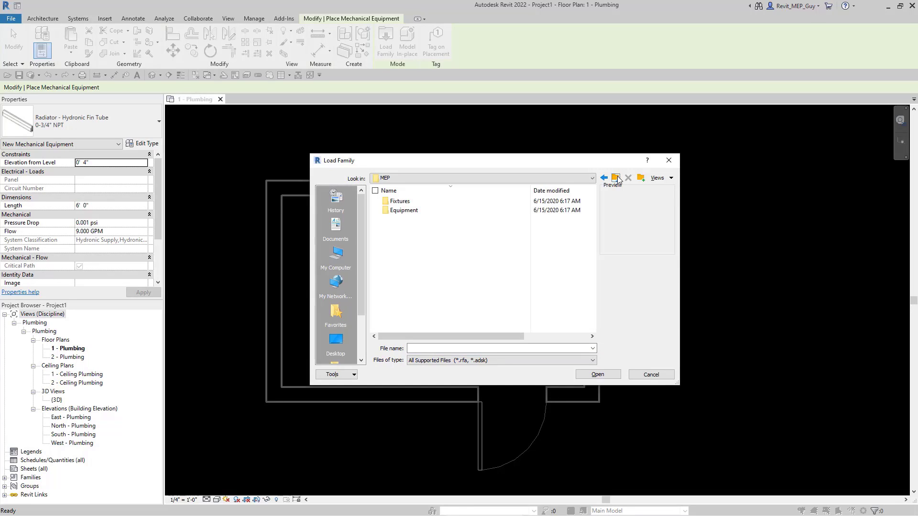
{"action": "double_click", "coordinate": [405, 211]}
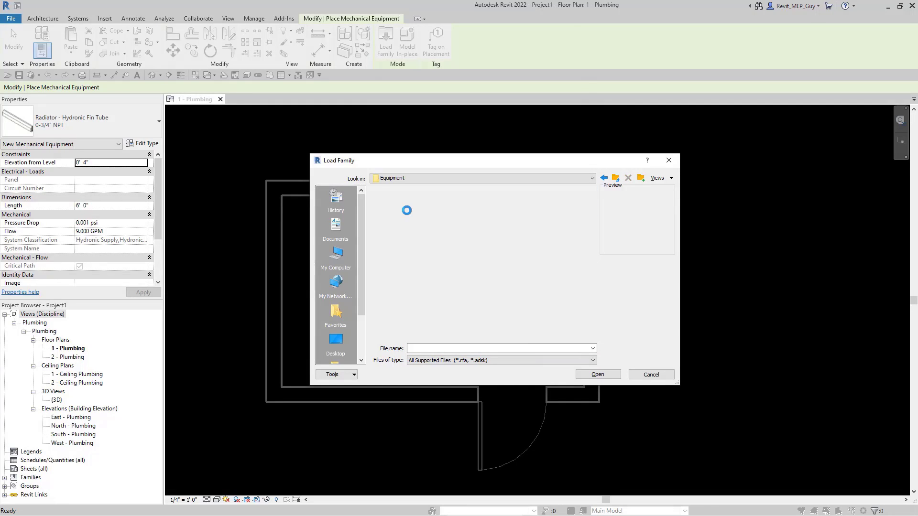
{"action": "double_click", "coordinate": [407, 201]}
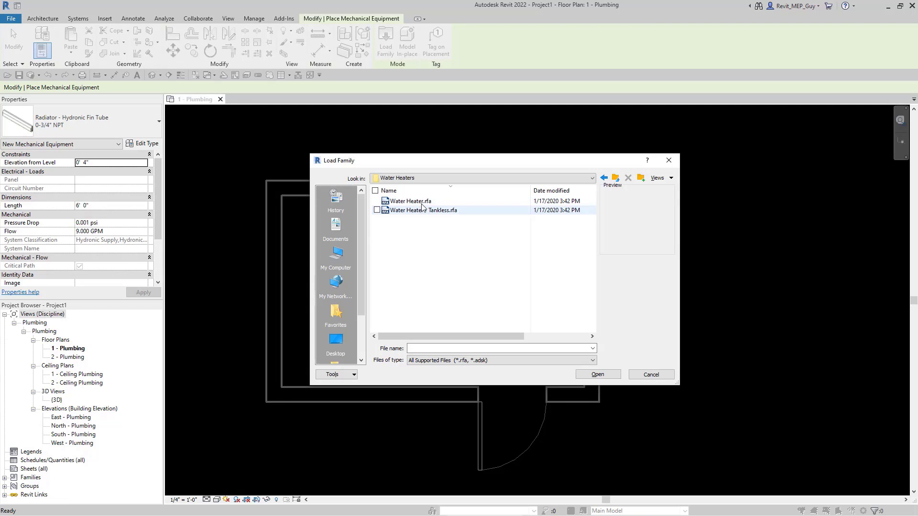
{"action": "left_click", "coordinate": [422, 201]}
{"action": "left_click", "coordinate": [595, 376]}
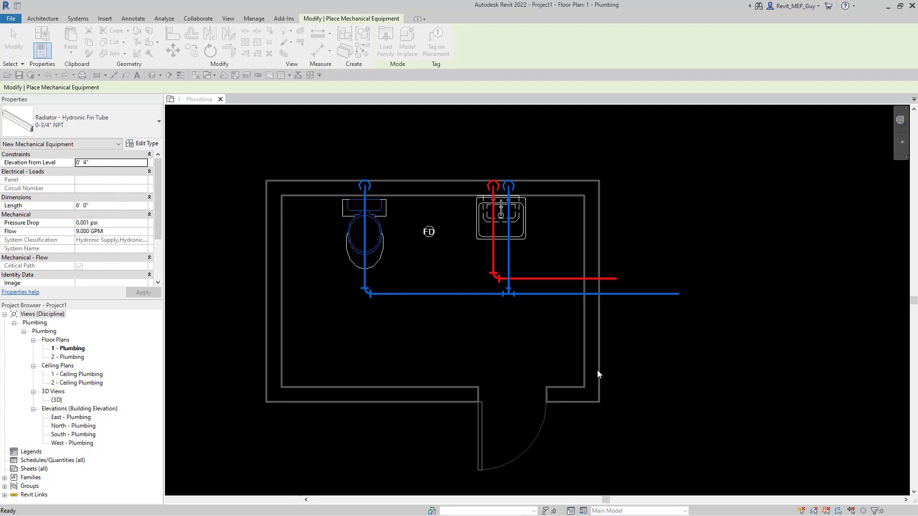
Place a 40 Gallon water heater on Level 1 just outside the room's right wall, level with the lavatory.
{"action": "left_click", "coordinate": [643, 210]}
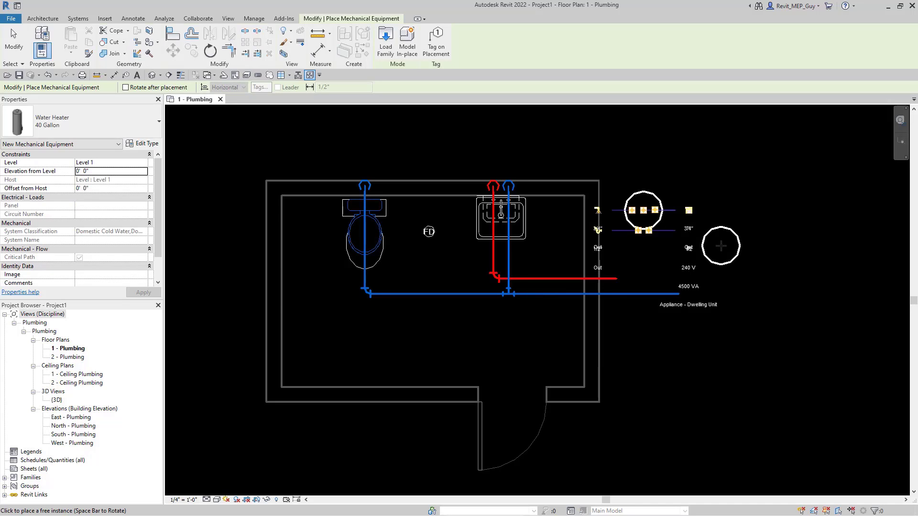
{"action": "key", "text": "Escape"}
{"action": "key", "text": "Escape"}
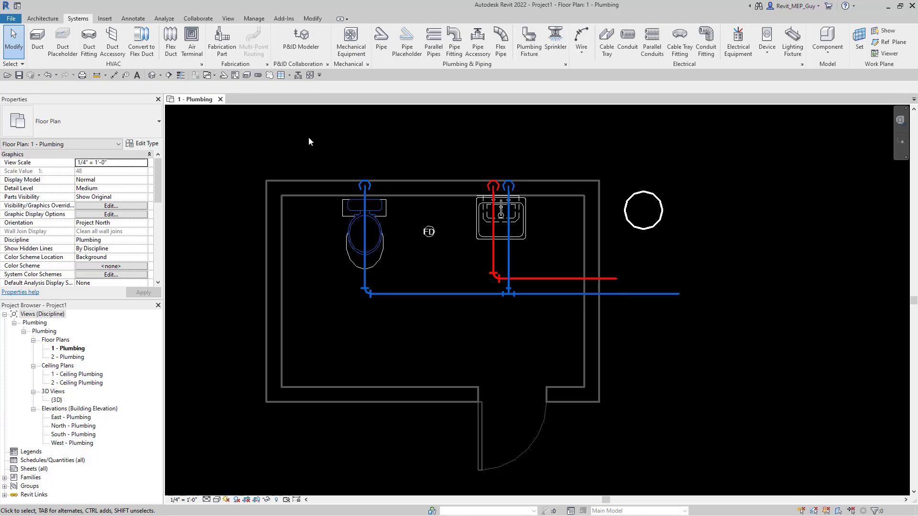
Show all the fixtures, piping and the water heater in a 3D view cropped by a section box.
{"action": "left_click_drag", "start_coordinate": [308, 136], "coordinate": [756, 328]}
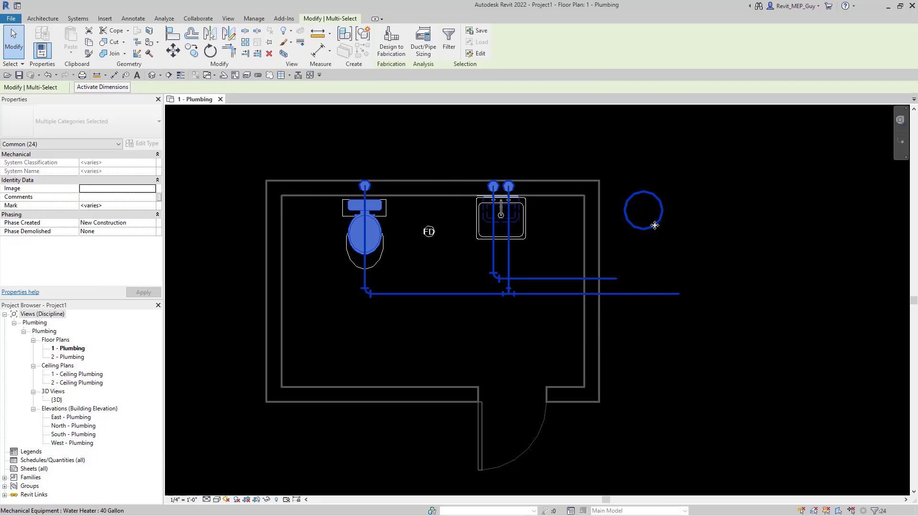
{"action": "left_click", "coordinate": [285, 53]}
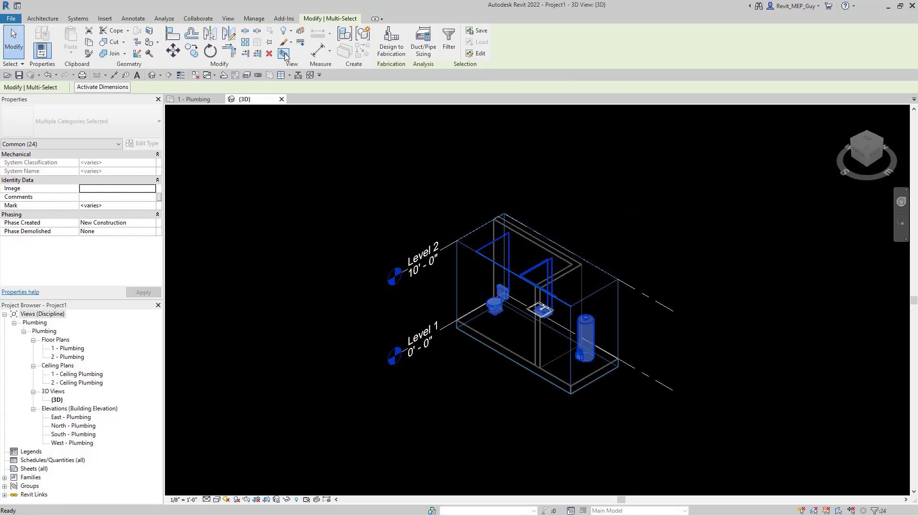
{"action": "scroll", "coordinate": [627, 310], "scroll_direction": "up", "scroll_amount": 2}
{"action": "key", "text": "Escape"}
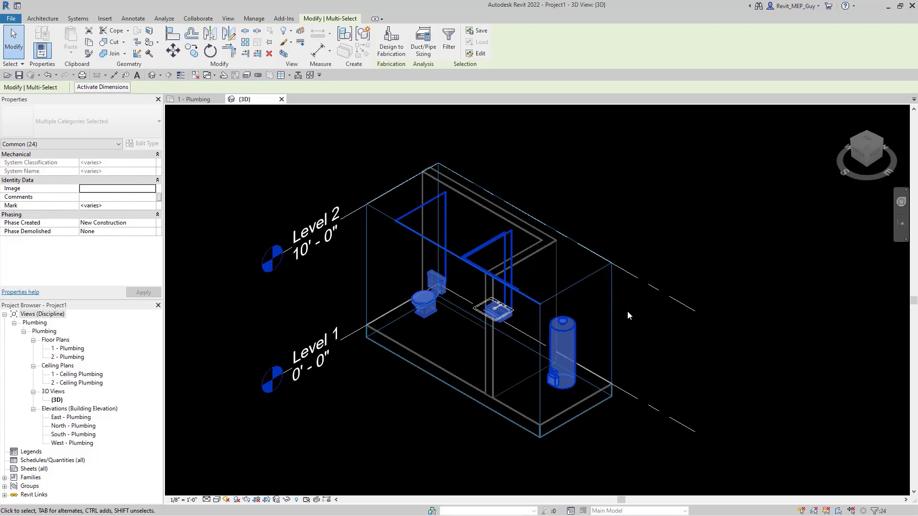
Hide the section box and levels categories in the 3D view.
{"action": "left_click", "coordinate": [612, 297]}
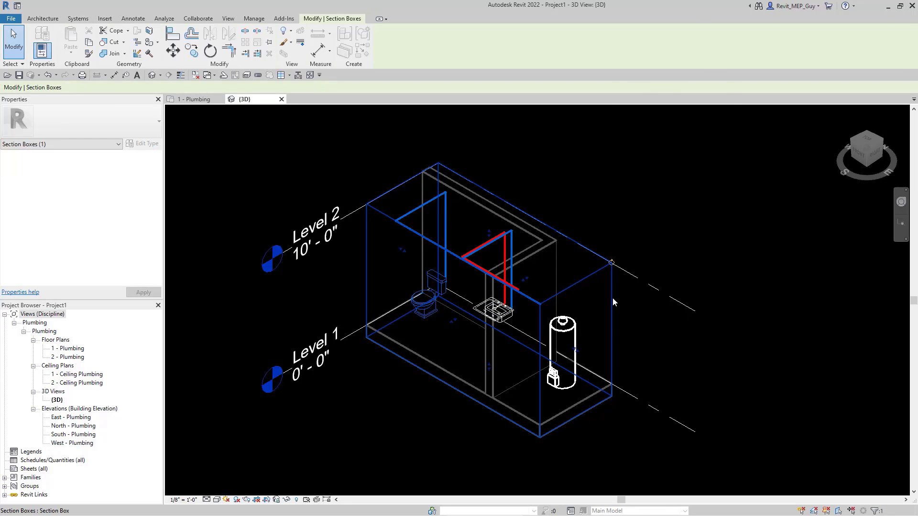
{"action": "right_click", "coordinate": [612, 297]}
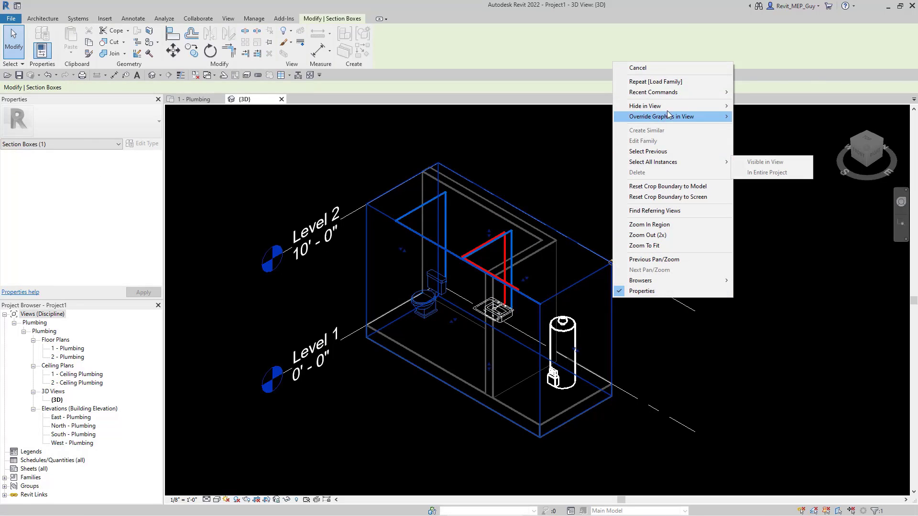
{"action": "mouse_move", "coordinate": [670, 107]}
{"action": "left_click", "coordinate": [757, 117]}
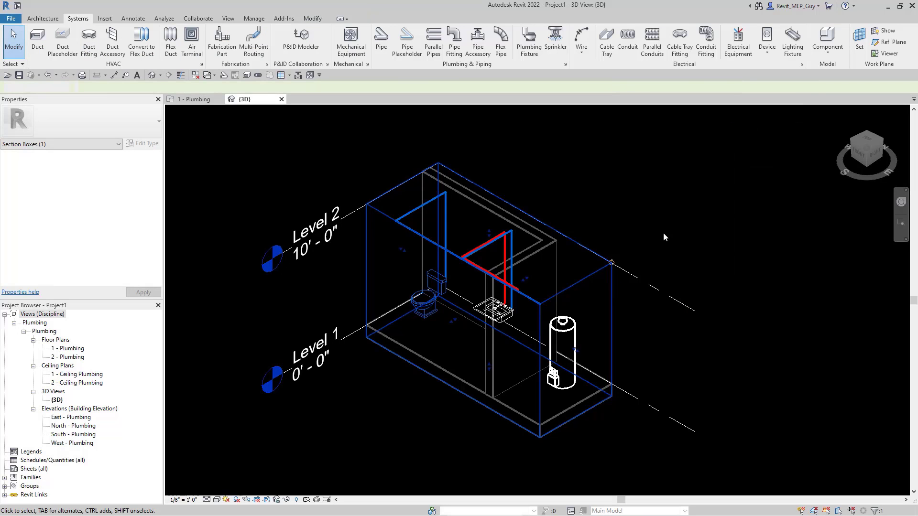
{"action": "left_click", "coordinate": [650, 284]}
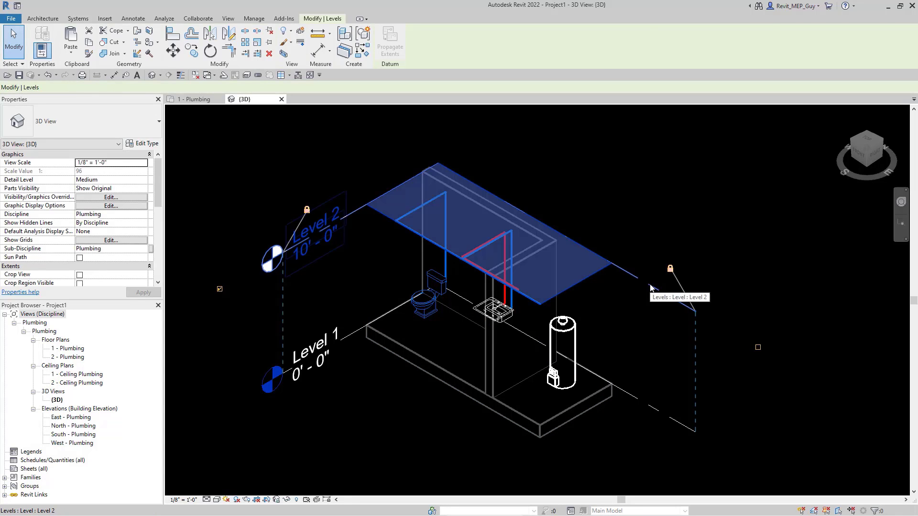
{"action": "right_click", "coordinate": [649, 284]}
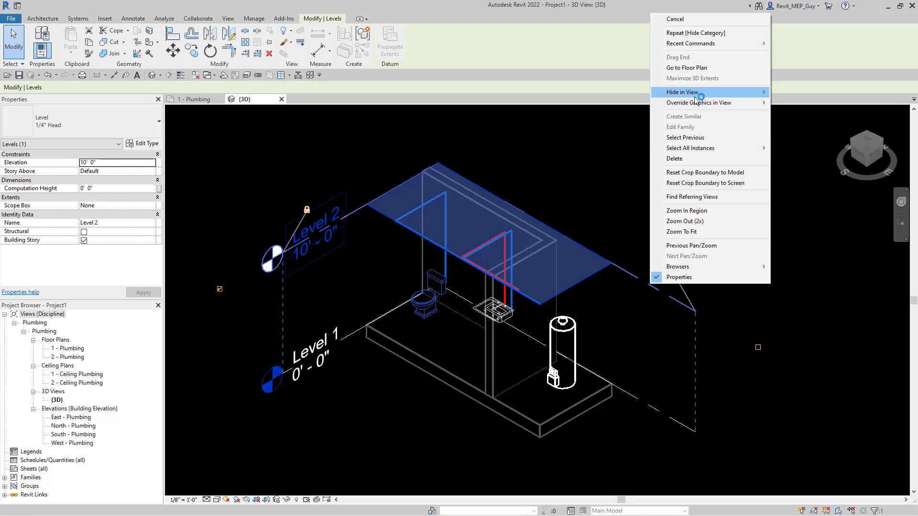
{"action": "mouse_move", "coordinate": [688, 92]}
{"action": "left_click", "coordinate": [805, 105]}
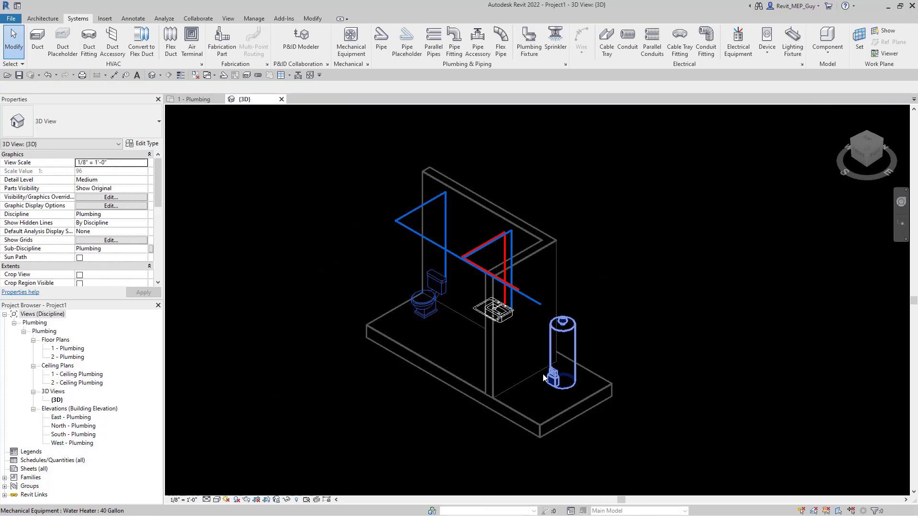
{"action": "scroll", "coordinate": [537, 369], "scroll_direction": "up", "scroll_amount": 5}
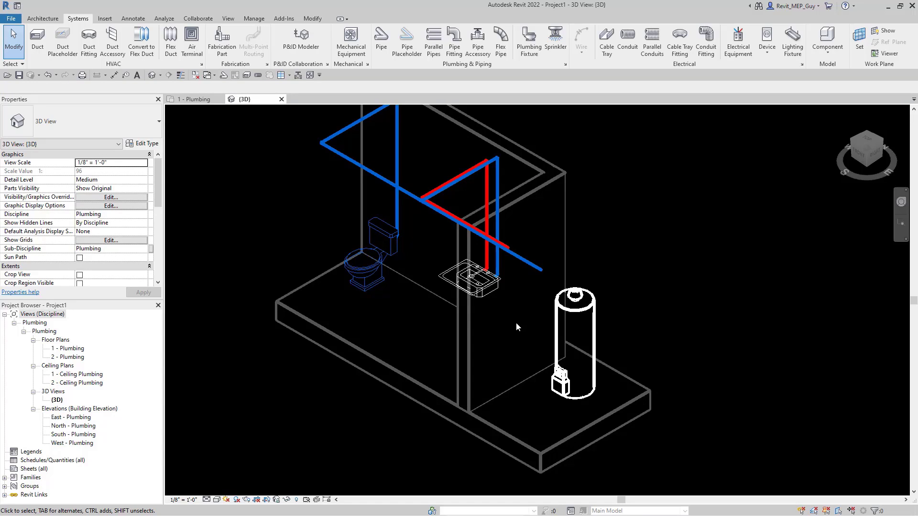
{"action": "left_click", "coordinate": [540, 272]}
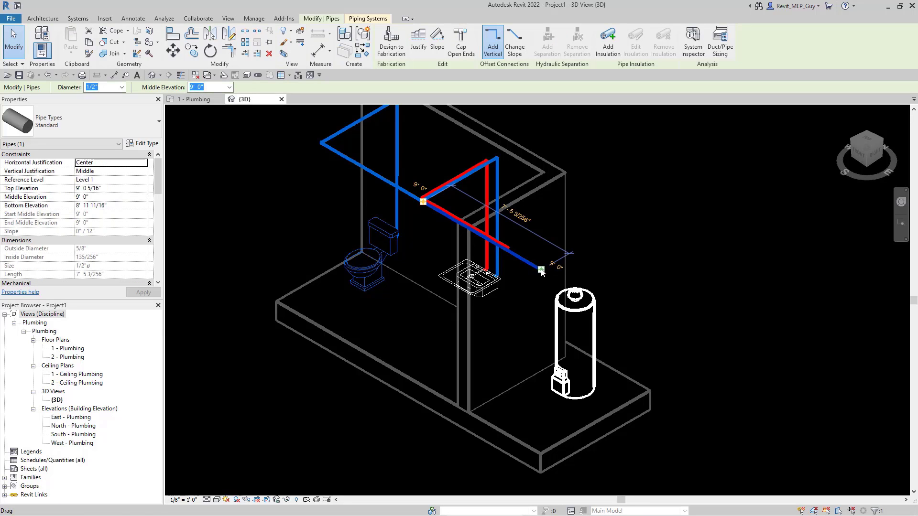
{"action": "left_click_drag", "start_coordinate": [541, 270], "coordinate": [555, 275]}
{"action": "left_click_drag", "start_coordinate": [625, 309], "coordinate": [654, 324]}
{"action": "key", "text": "Escape"}
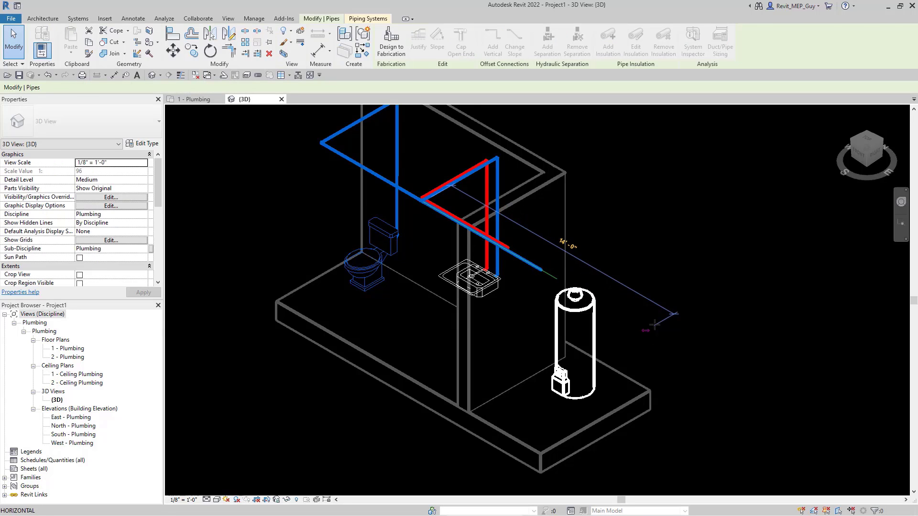
Connect the water heater's 3/4" Domestic Cold Water connector into the horizontal cold water pipe outside the room with Connect Into.
{"action": "scroll", "coordinate": [548, 340], "scroll_direction": "down", "scroll_amount": 1}
{"action": "scroll", "coordinate": [511, 350], "scroll_direction": "down", "scroll_amount": 2}
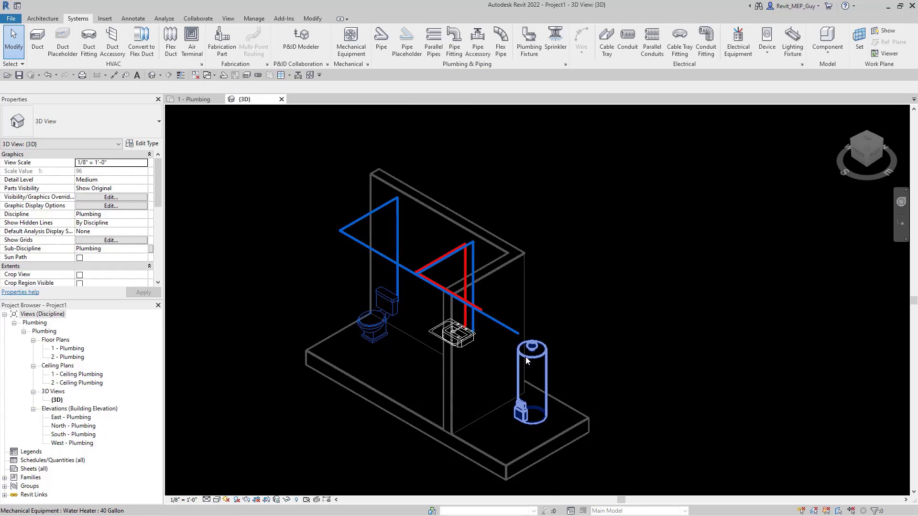
{"action": "left_click", "coordinate": [526, 357]}
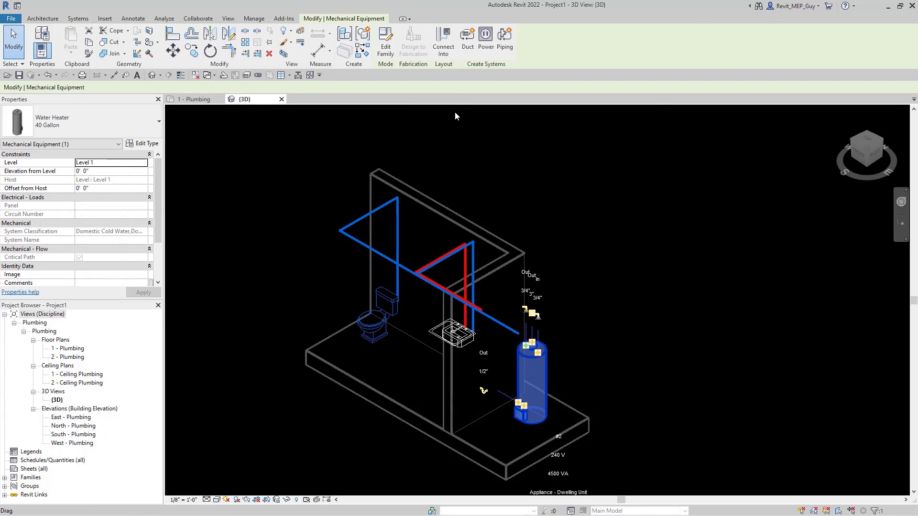
{"action": "left_click", "coordinate": [448, 46]}
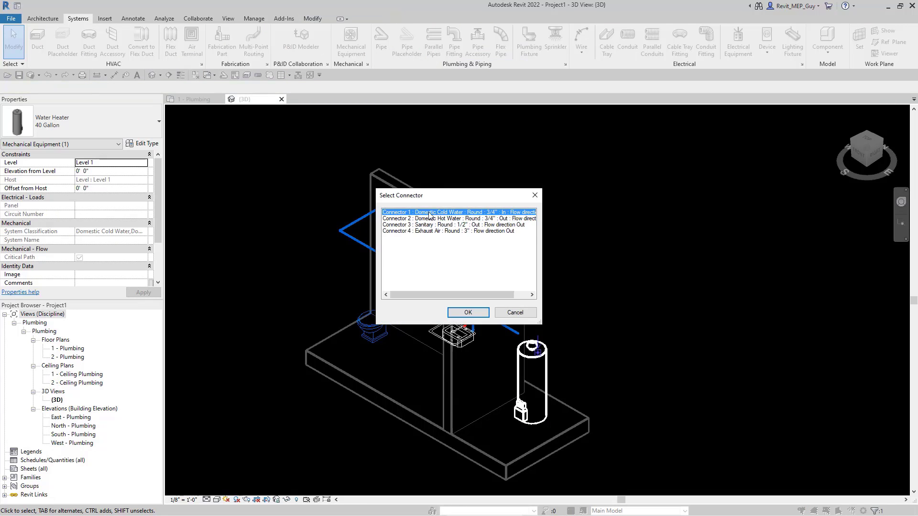
{"action": "left_click", "coordinate": [468, 313]}
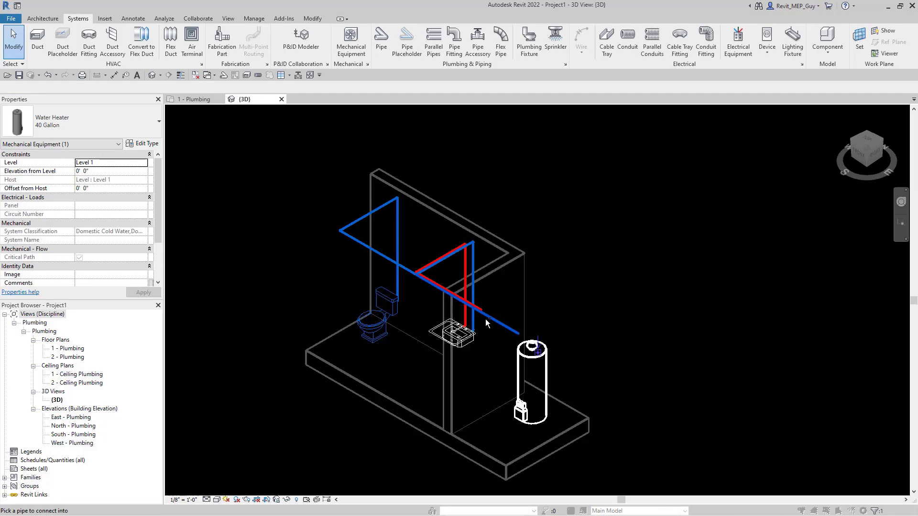
{"action": "left_click", "coordinate": [487, 317]}
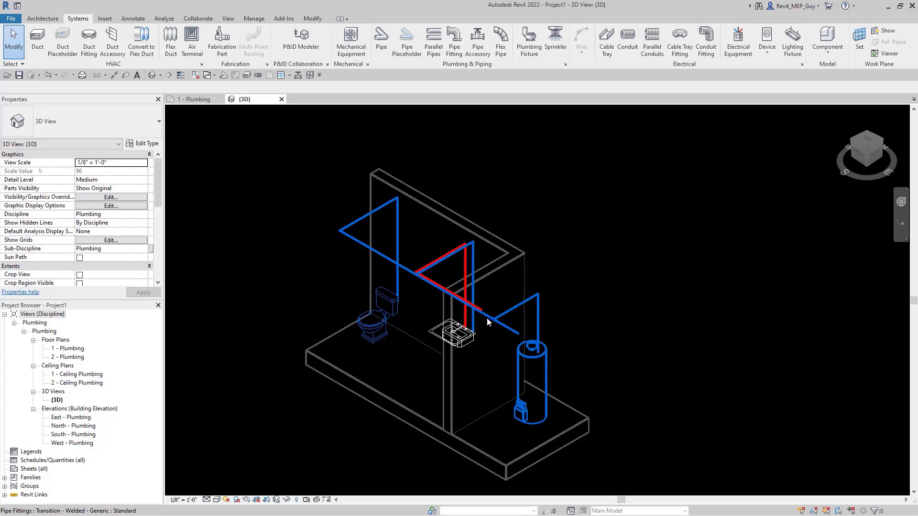
{"action": "scroll", "coordinate": [552, 329], "scroll_direction": "up", "scroll_amount": 2}
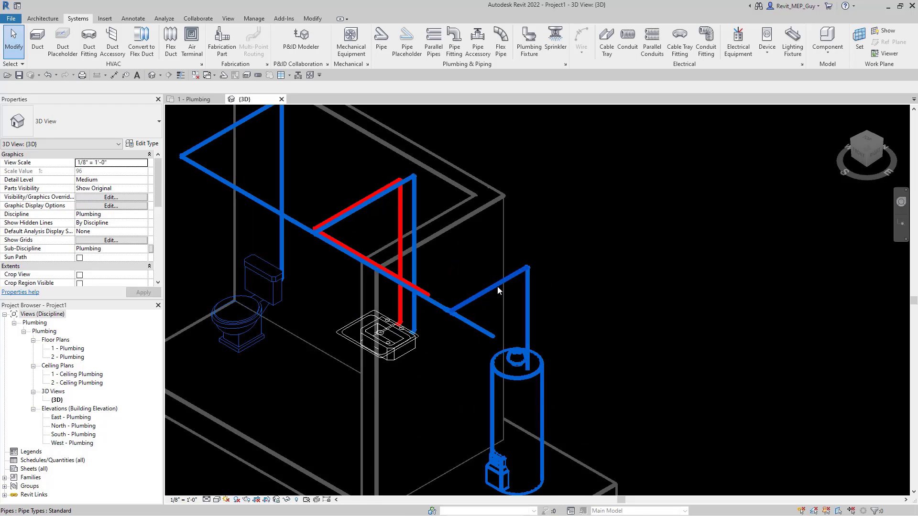
{"action": "left_click", "coordinate": [512, 280]}
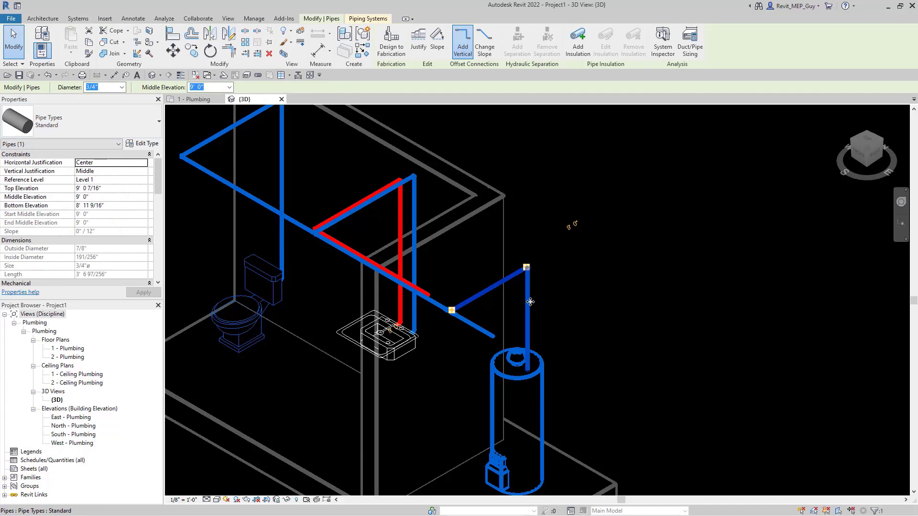
{"action": "key", "text": "Escape"}
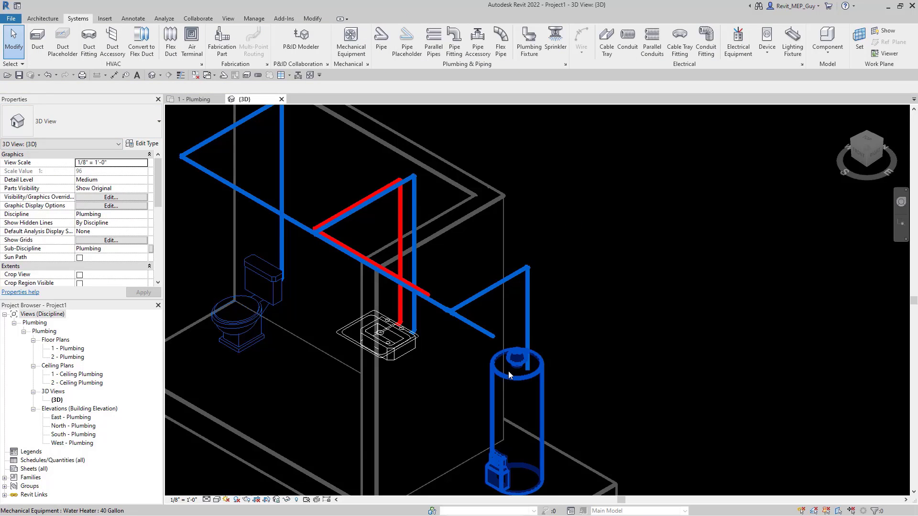
Connect the water heater's 3/4" Domestic Hot Water connector into the horizontal hot water pipe with Connect Into.
{"action": "left_click", "coordinate": [510, 375]}
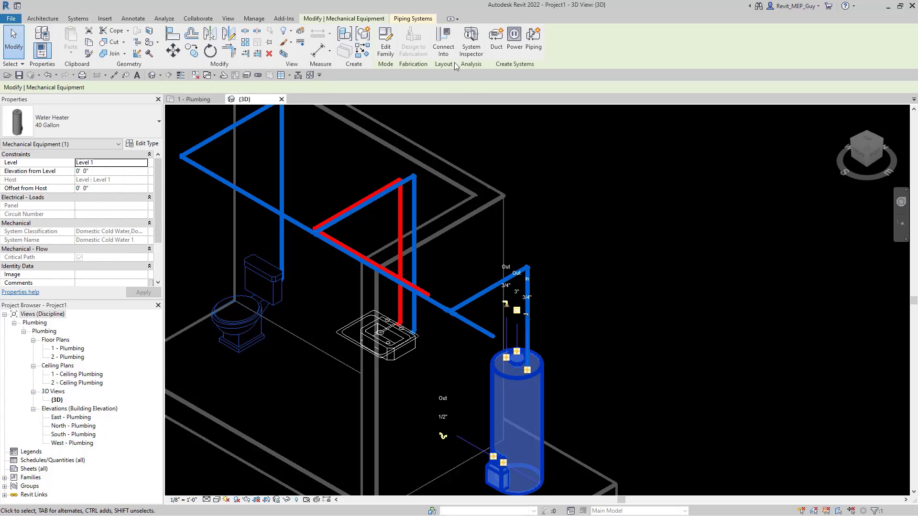
{"action": "left_click", "coordinate": [446, 49]}
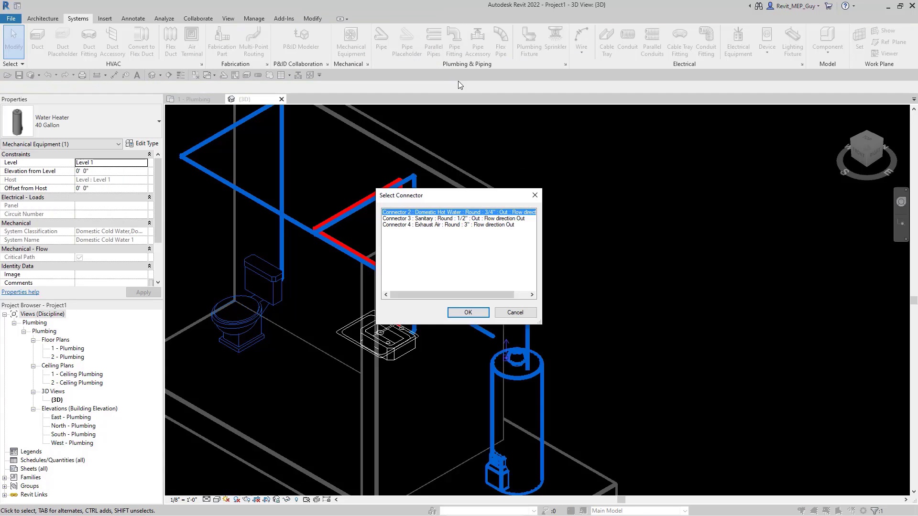
{"action": "left_click", "coordinate": [472, 311]}
{"action": "left_click", "coordinate": [428, 296]}
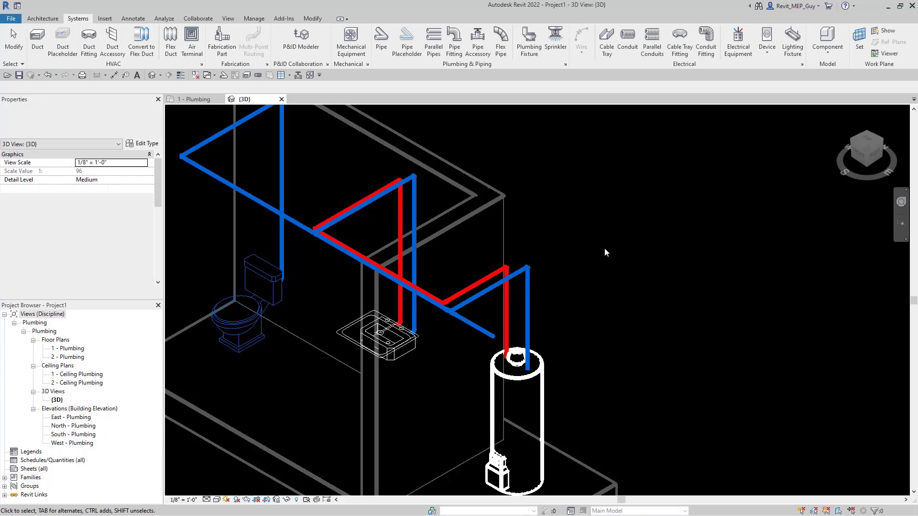
{"action": "scroll", "coordinate": [605, 248], "scroll_direction": "down", "scroll_amount": 2}
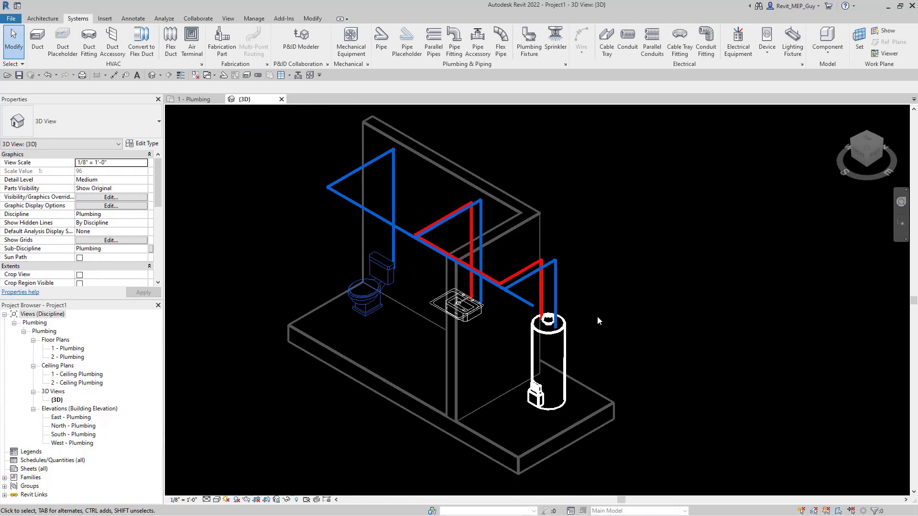
{"action": "scroll", "coordinate": [511, 334], "scroll_direction": "up", "scroll_amount": 2}
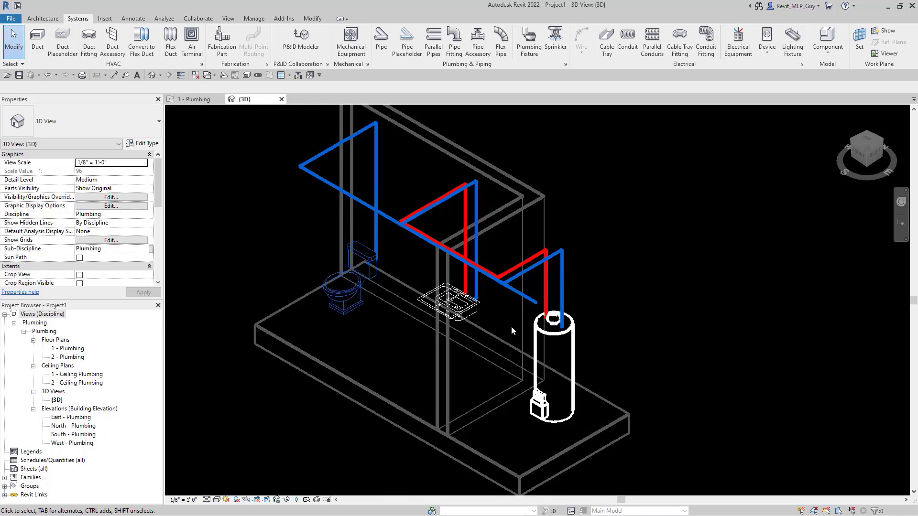
Check the flow of the open-ended cold water pipe and set its Domestic Cold Water system type's Flow Conversion Method to Predominantly Flush Tanks.
{"action": "left_click", "coordinate": [526, 296]}
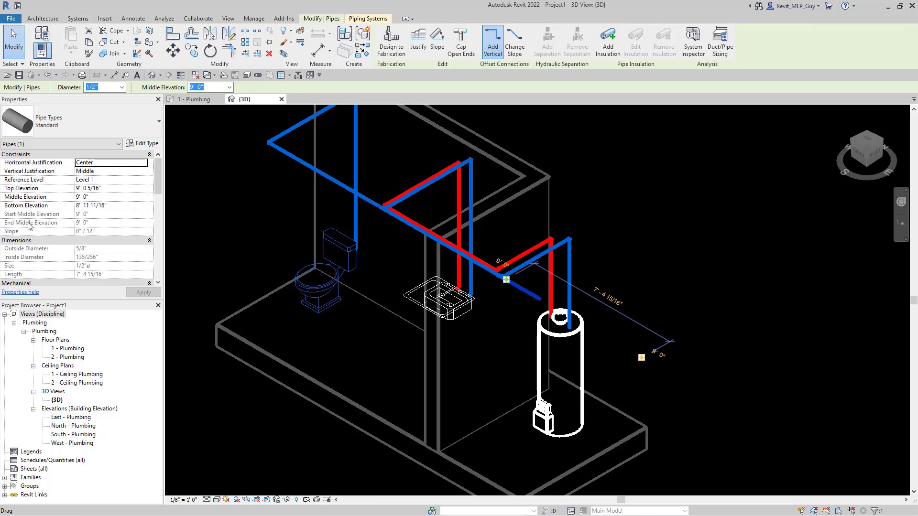
{"action": "scroll", "coordinate": [111, 199], "scroll_direction": "down", "scroll_amount": 8}
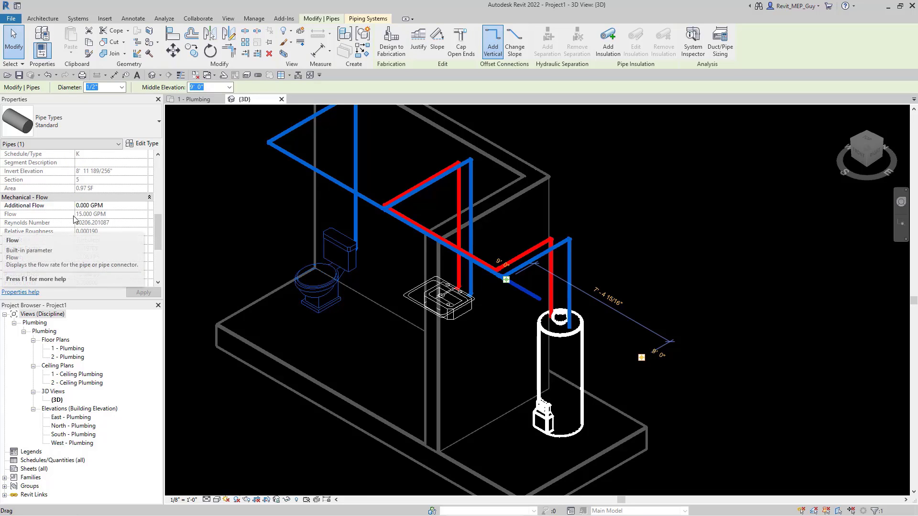
{"action": "left_click", "coordinate": [396, 303]}
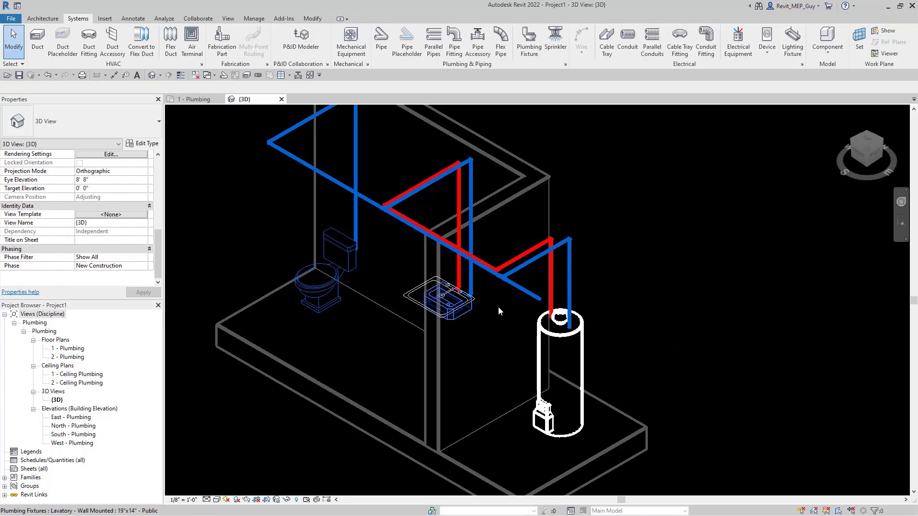
{"action": "left_click", "coordinate": [525, 294]}
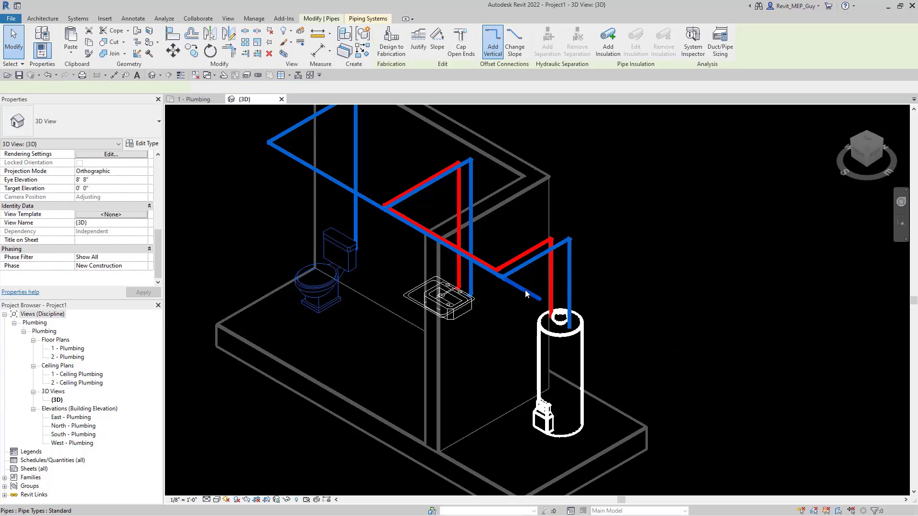
{"action": "left_click", "coordinate": [369, 19]}
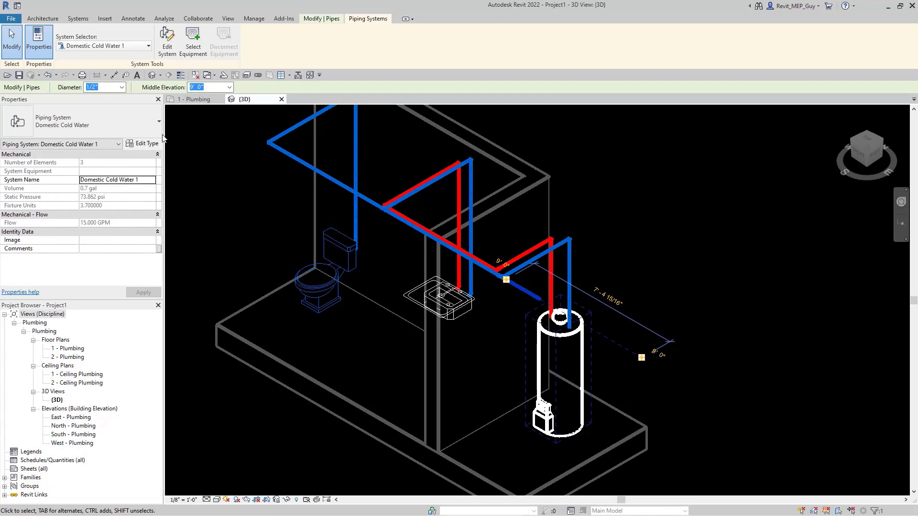
{"action": "left_click", "coordinate": [149, 144]}
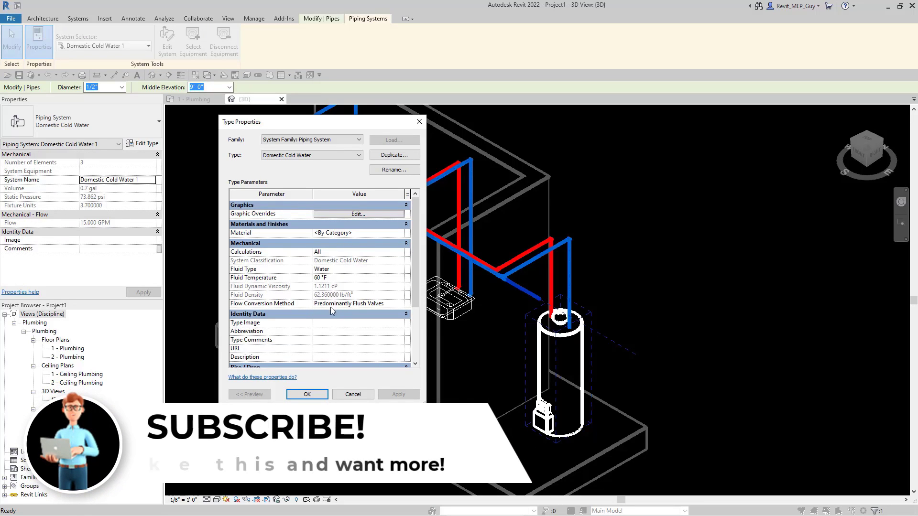
{"action": "left_click", "coordinate": [400, 303]}
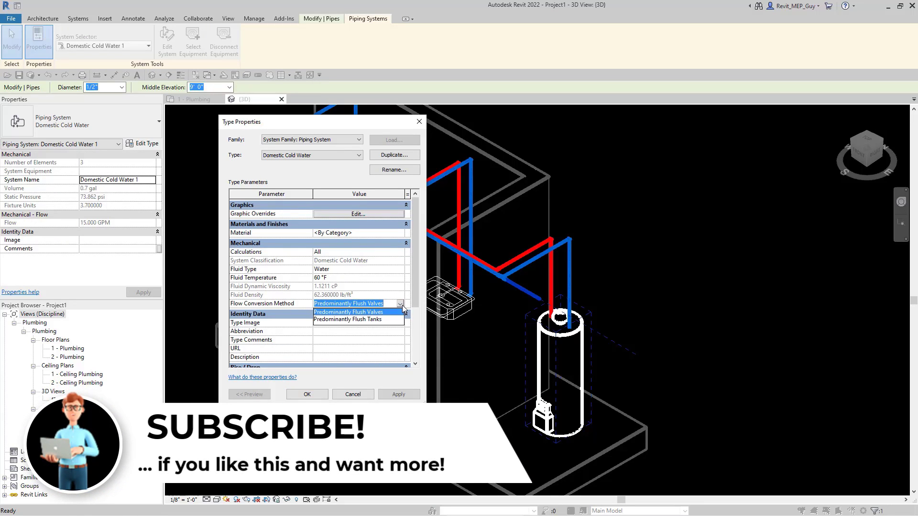
{"action": "left_click", "coordinate": [367, 320]}
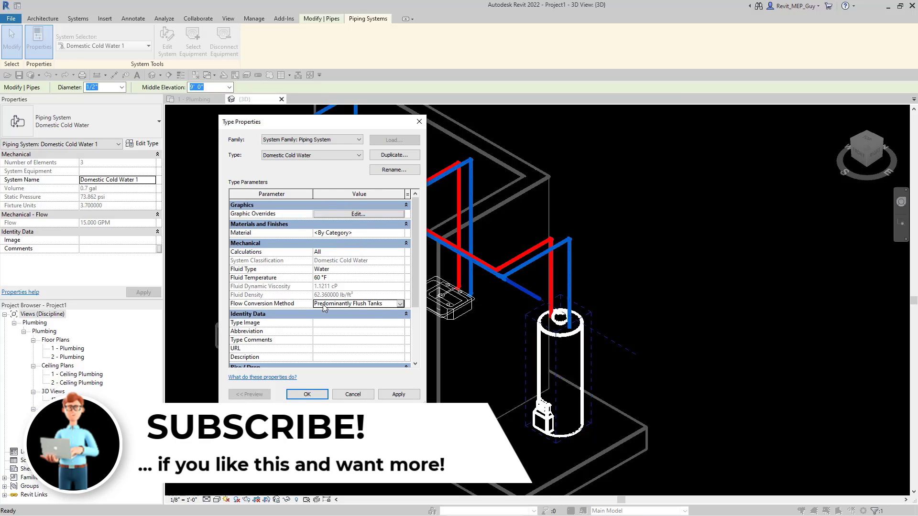
{"action": "left_click", "coordinate": [311, 395]}
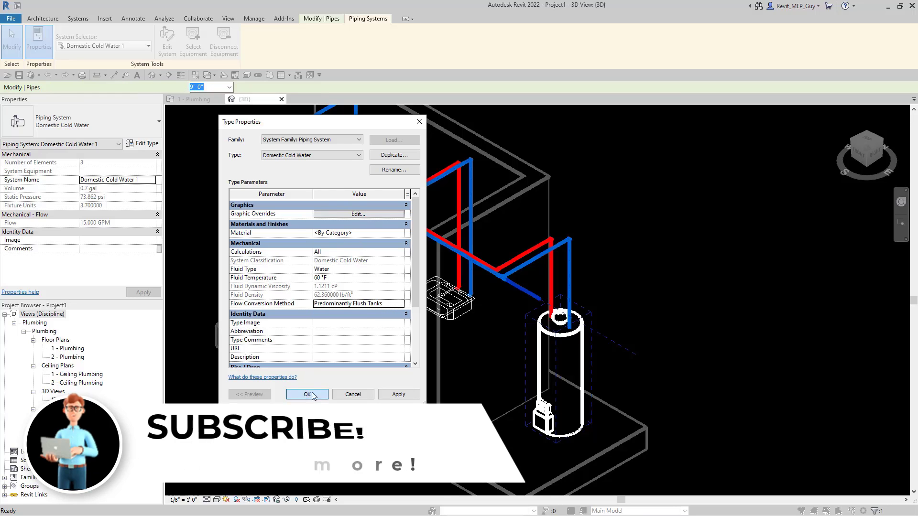
{"action": "left_click", "coordinate": [698, 255]}
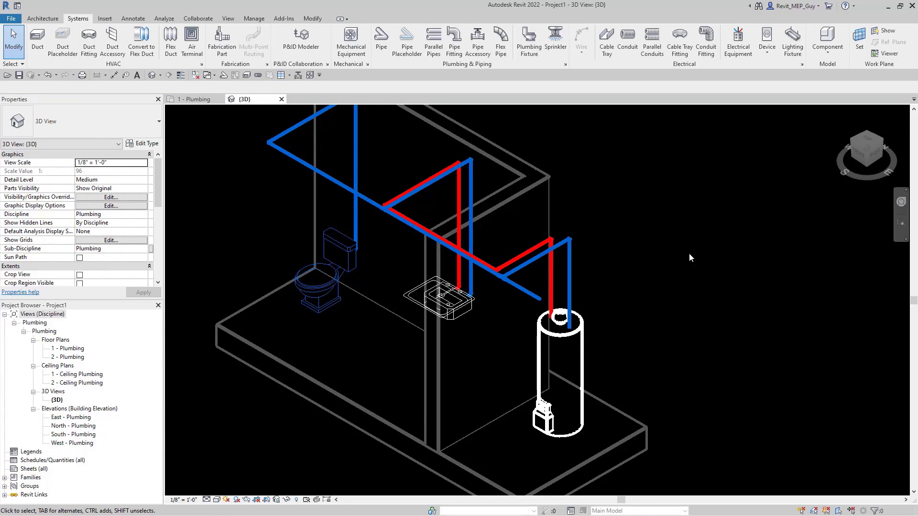
Display the 3D view with thin lines and set its detail level to Fine.
{"action": "scroll", "coordinate": [679, 287], "scroll_direction": "down", "scroll_amount": 2}
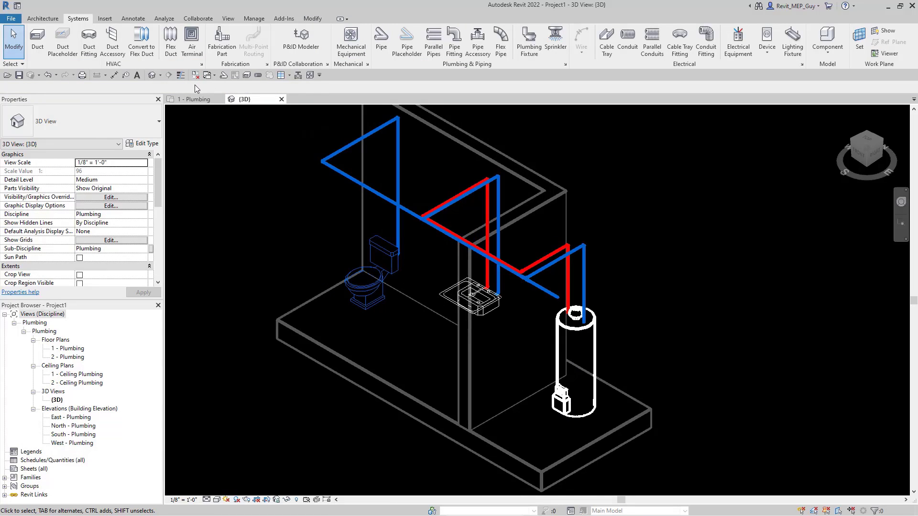
{"action": "left_click", "coordinate": [180, 76]}
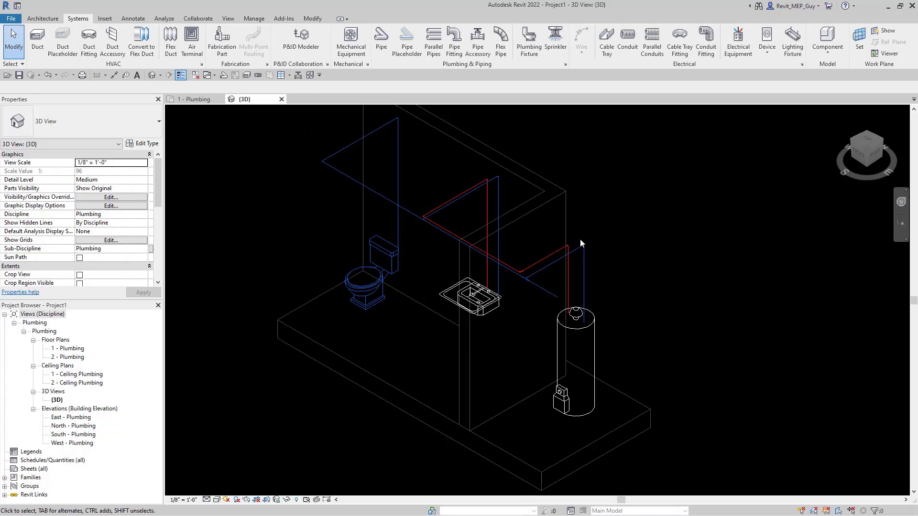
{"action": "scroll", "coordinate": [579, 241], "scroll_direction": "up", "scroll_amount": 2}
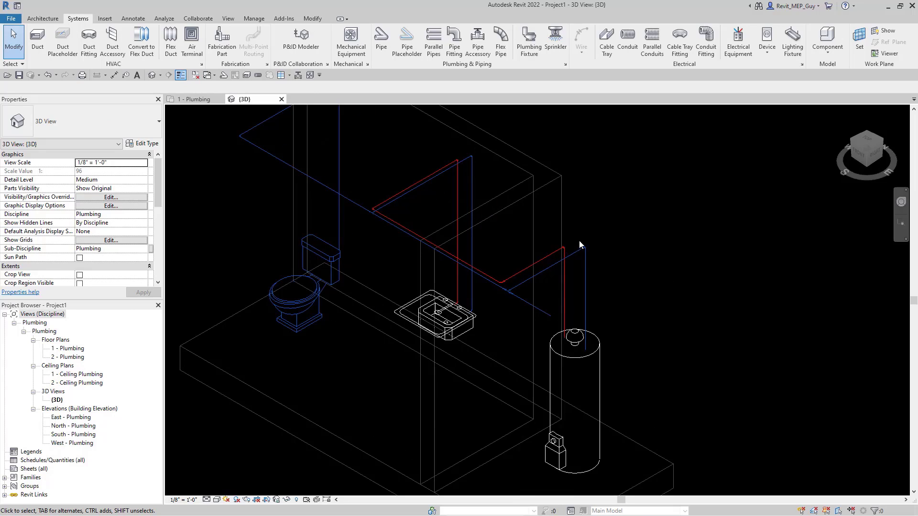
{"action": "left_click", "coordinate": [207, 501]}
{"action": "left_click", "coordinate": [220, 490]}
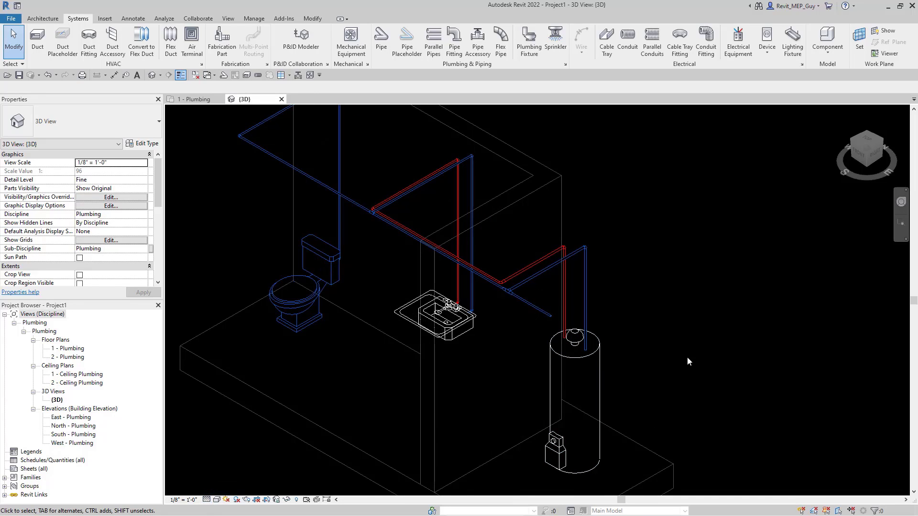
Examine the Mechanical - Flow properties of the open-ended cold water pipe beside the water heater.
{"action": "middle_click_drag", "start_coordinate": [665, 309], "coordinate": [708, 288]}
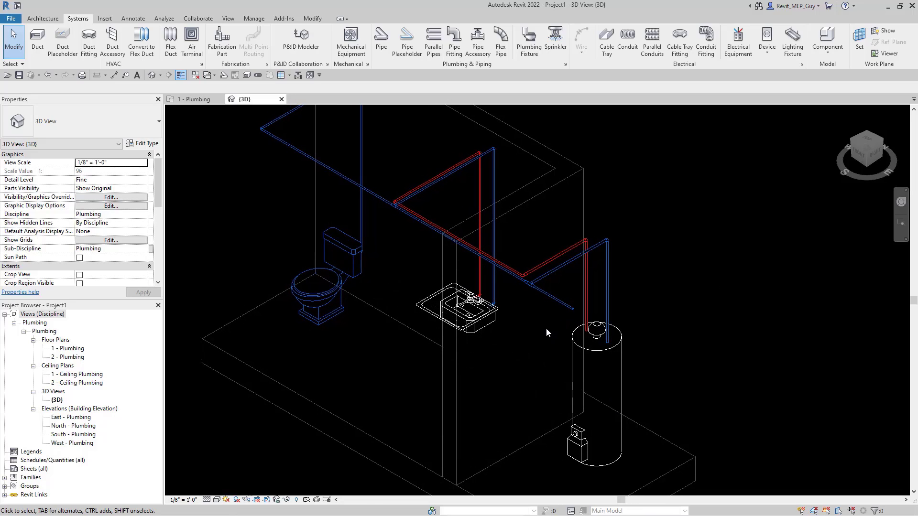
{"action": "left_click", "coordinate": [588, 314]}
{"action": "scroll", "coordinate": [84, 226], "scroll_direction": "down", "scroll_amount": 4}
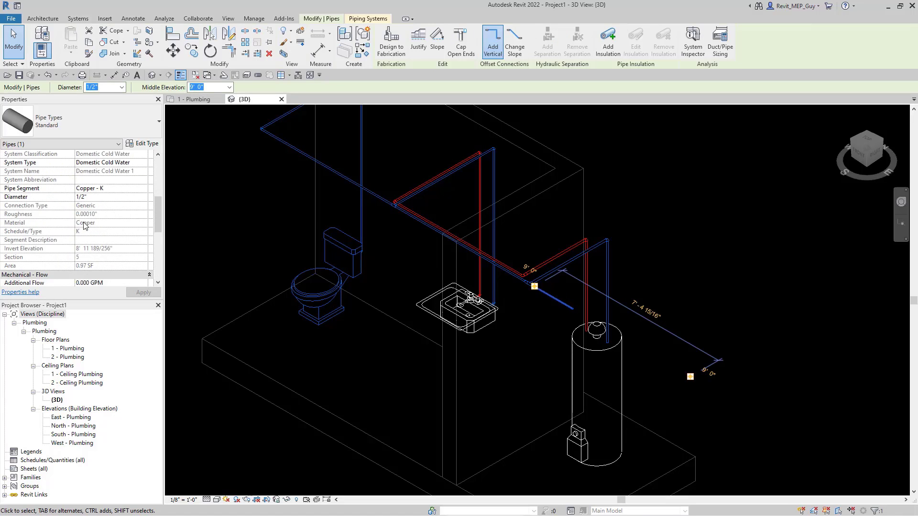
{"action": "scroll", "coordinate": [85, 225], "scroll_direction": "down", "scroll_amount": 4}
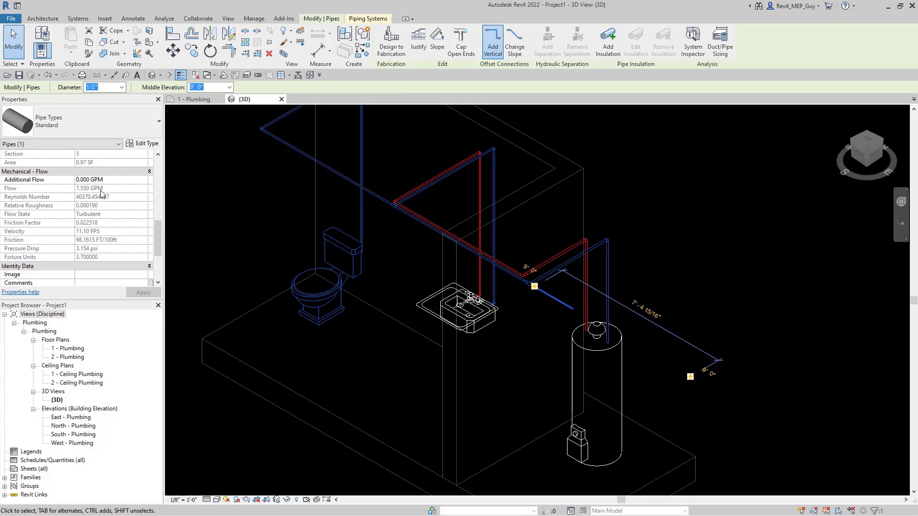
{"action": "left_click", "coordinate": [640, 403]}
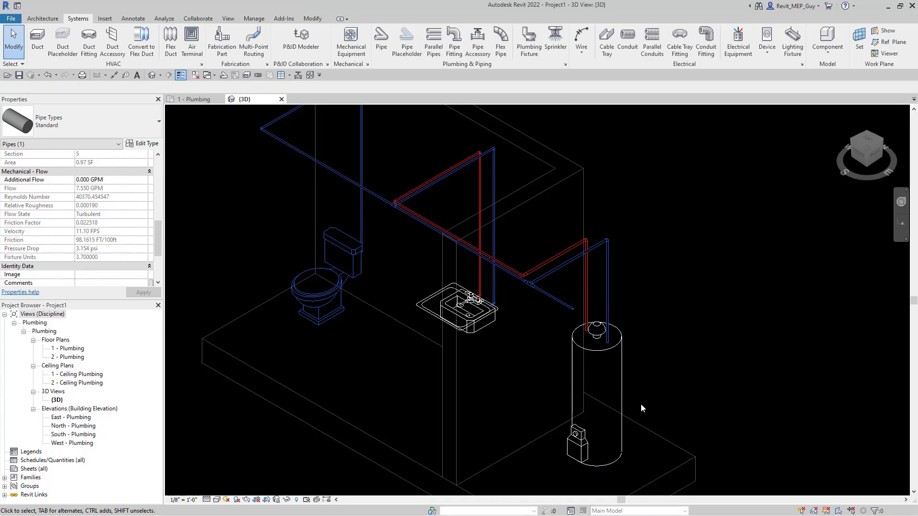
Open the family of the wall-mounted lavatory for editing.
{"action": "left_click", "coordinate": [479, 331]}
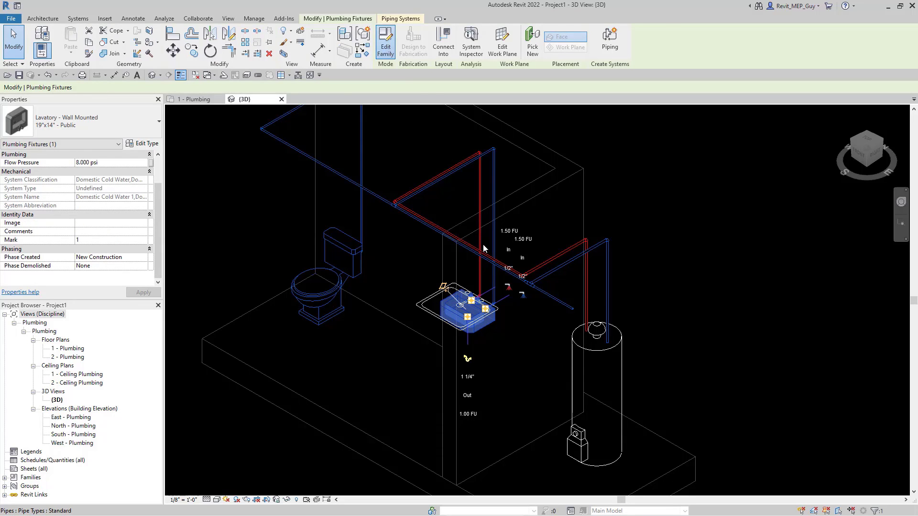
{"action": "scroll", "coordinate": [508, 355], "scroll_direction": "up", "scroll_amount": 3}
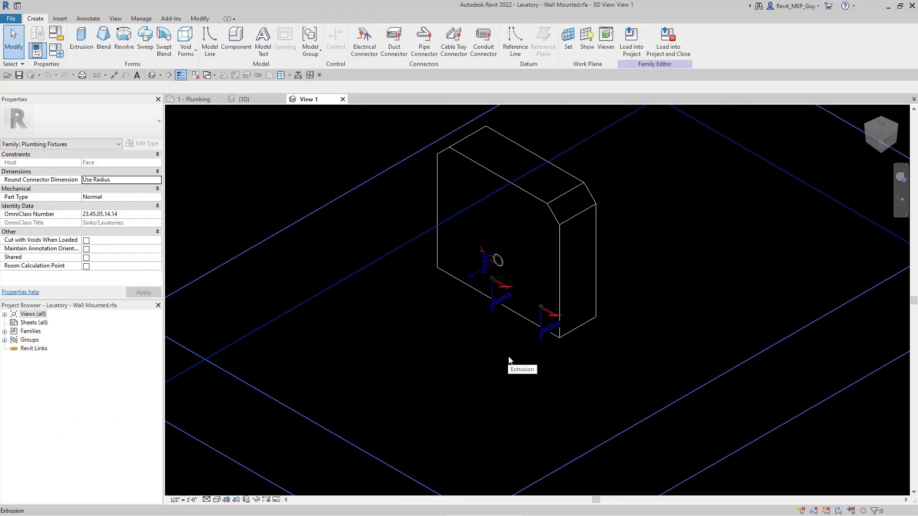
{"action": "scroll", "coordinate": [534, 262], "scroll_direction": "up", "scroll_amount": 4}
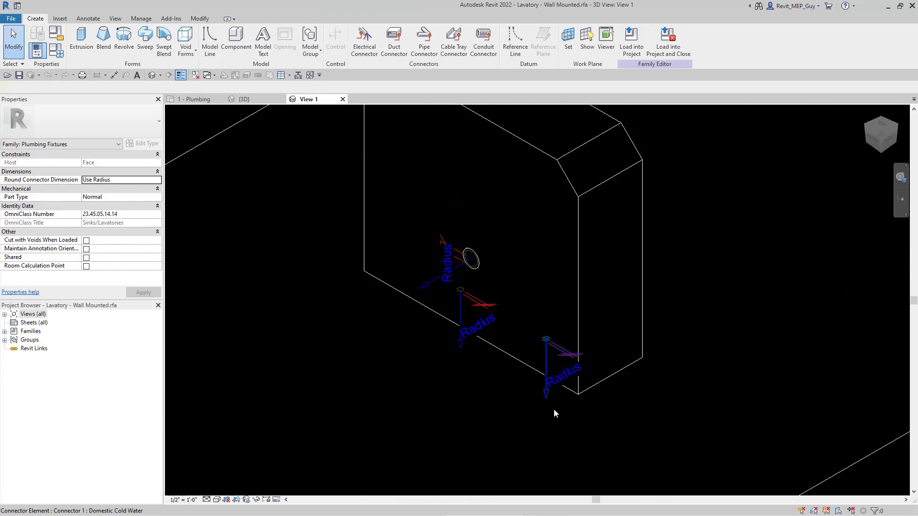
Set the lavatory family's Domestic Cold Water connector to Preset flow configuration with a flow of 0.5 GPM.
{"action": "left_click", "coordinate": [548, 398]}
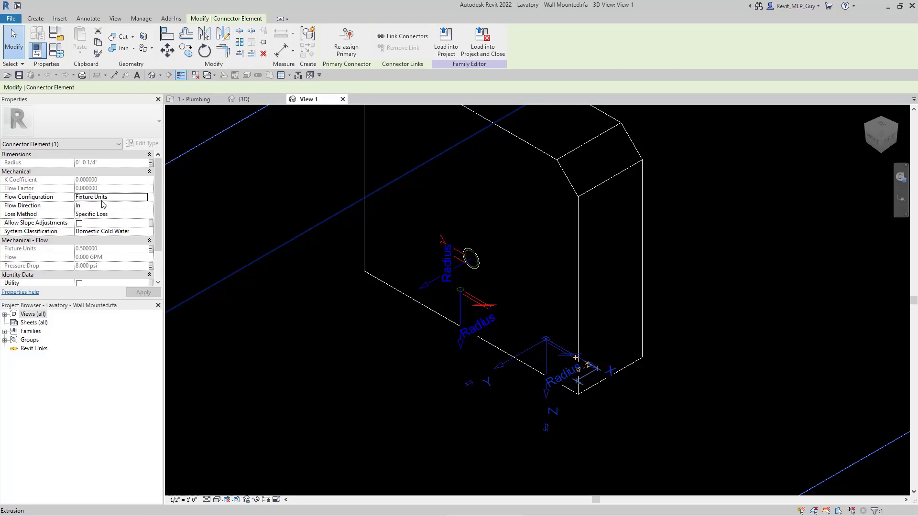
{"action": "scroll", "coordinate": [115, 233], "scroll_direction": "down", "scroll_amount": 1}
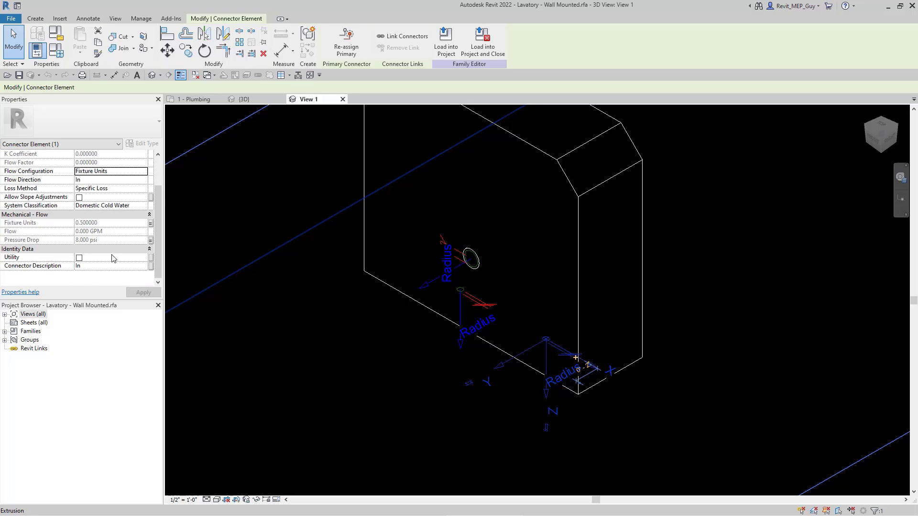
{"action": "scroll", "coordinate": [101, 251], "scroll_direction": "up", "scroll_amount": 1}
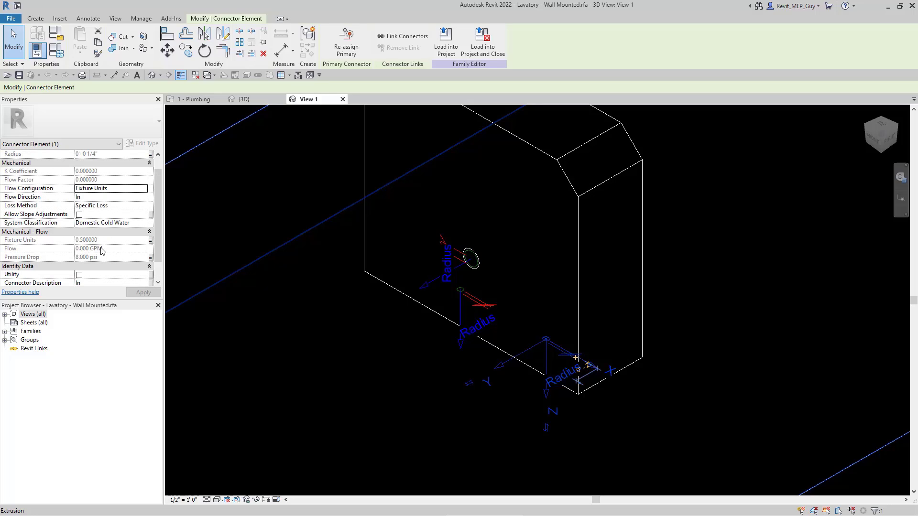
{"action": "left_click", "coordinate": [119, 206]}
{"action": "left_click", "coordinate": [123, 188]}
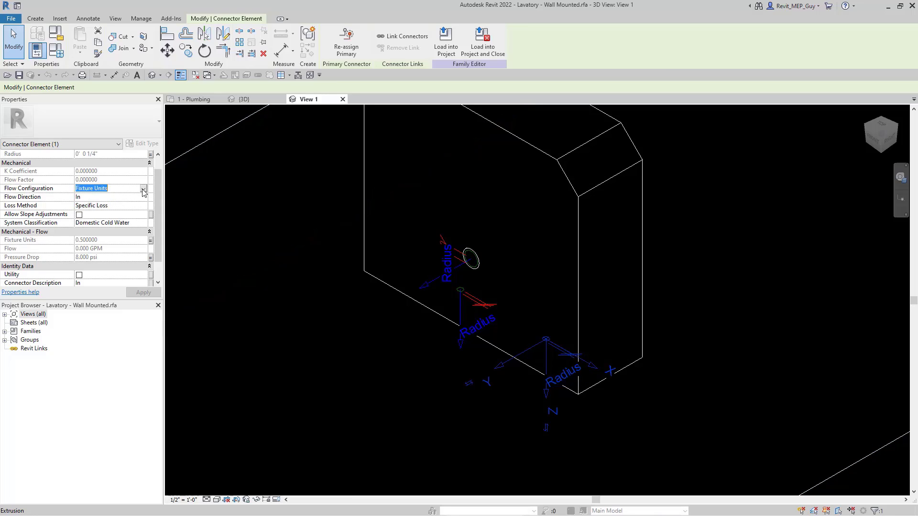
{"action": "left_click", "coordinate": [143, 189]}
{"action": "left_click", "coordinate": [88, 205]}
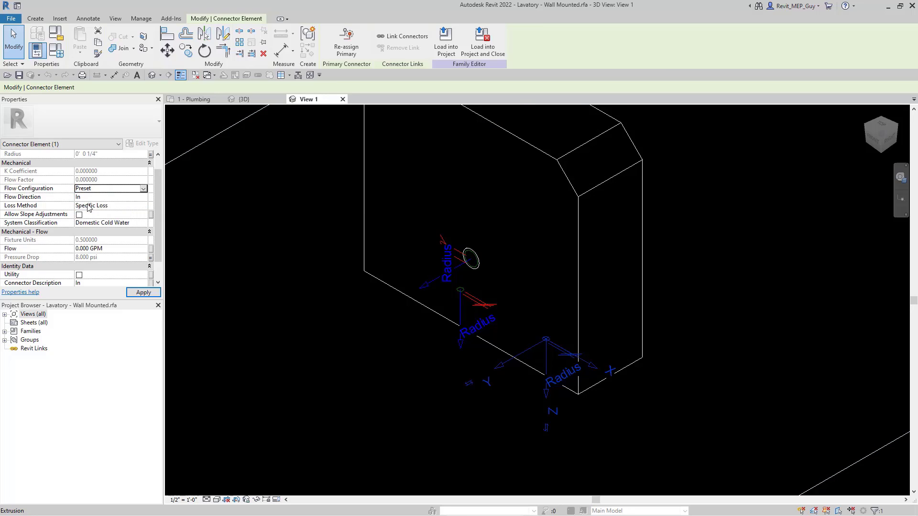
{"action": "left_click", "coordinate": [109, 253]}
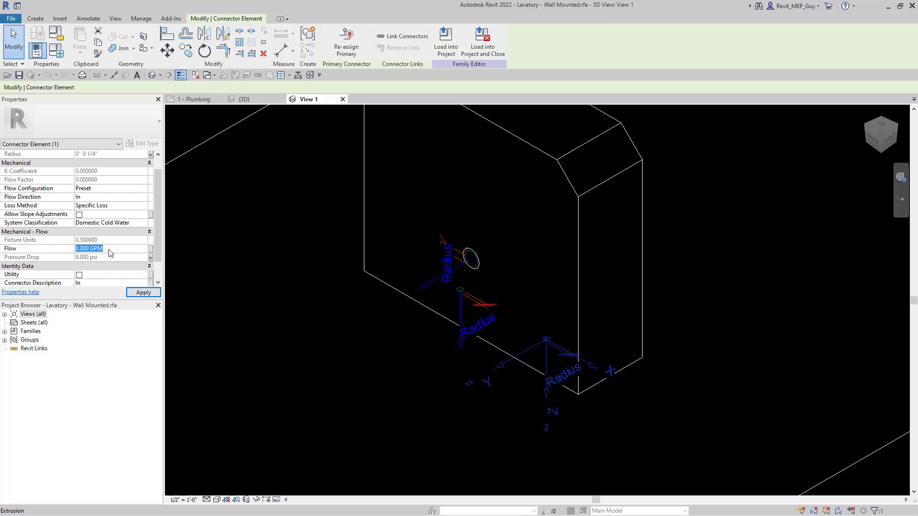
{"action": "type", "text": ".5"}
{"action": "key", "text": "Return"}
{"action": "left_click", "coordinate": [145, 292]}
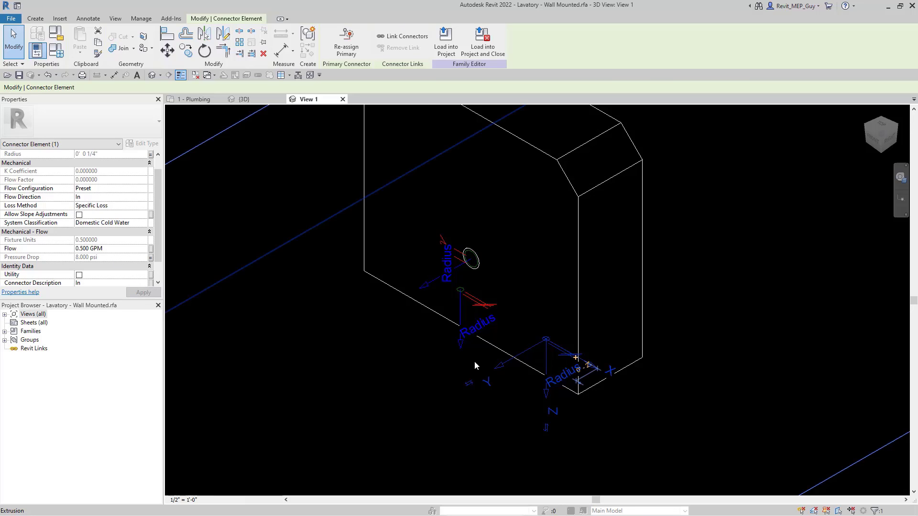
Set the lavatory's Domestic Hot Water connector to Preset flow at 0.5 GPM, and load the family into the project, overwriting the existing version.
{"action": "left_click", "coordinate": [460, 313]}
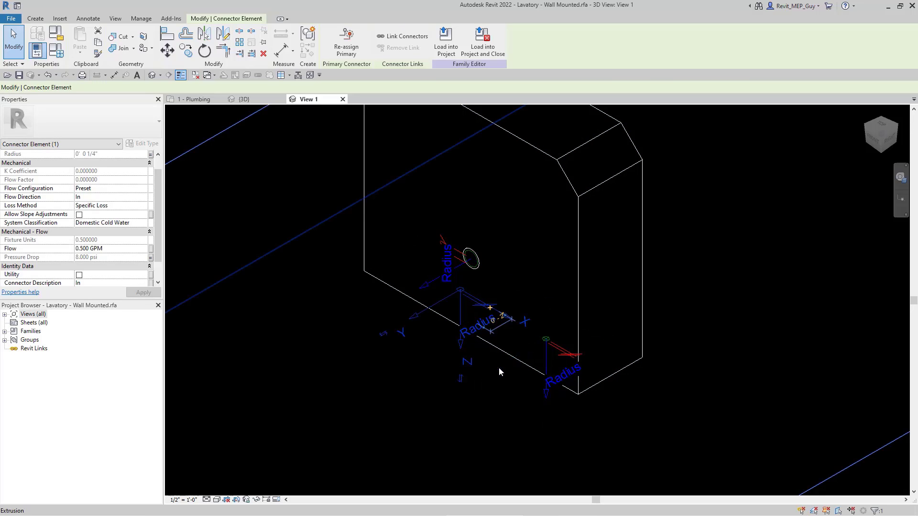
{"action": "left_click", "coordinate": [123, 190]}
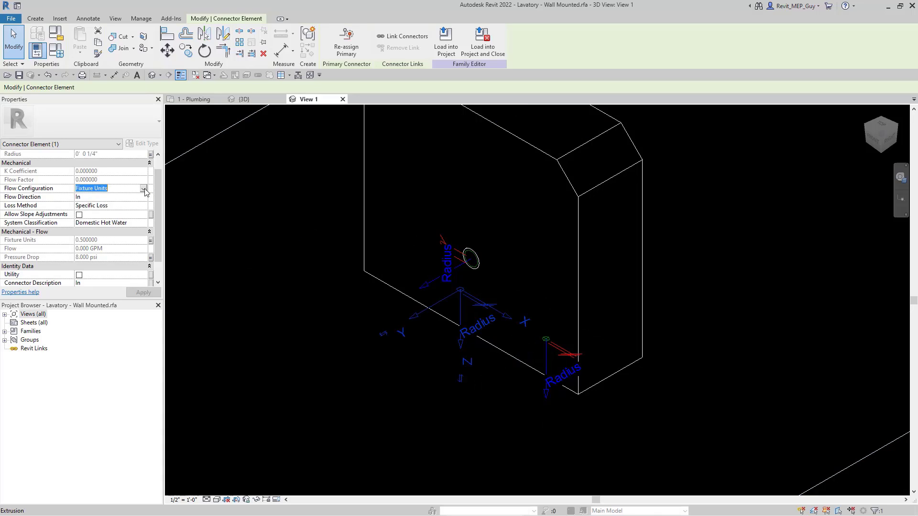
{"action": "left_click", "coordinate": [143, 189]}
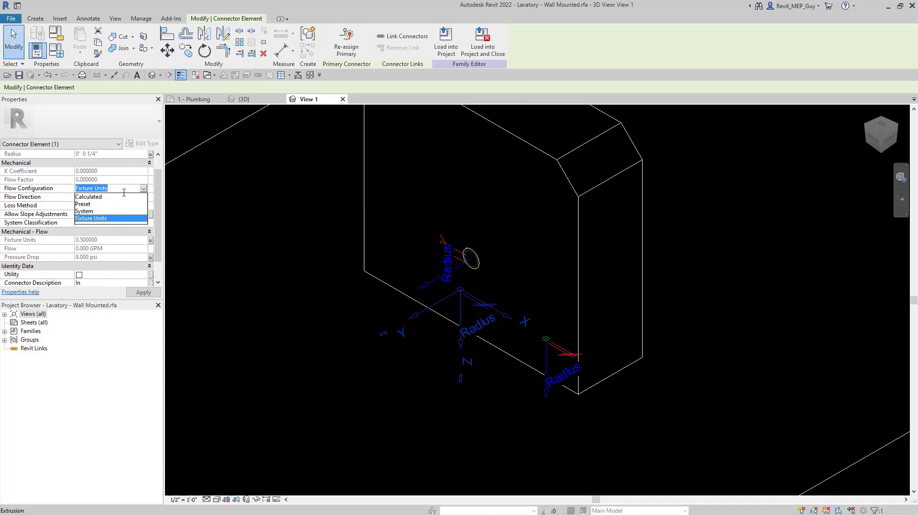
{"action": "left_click", "coordinate": [91, 205]}
{"action": "left_click", "coordinate": [110, 251]}
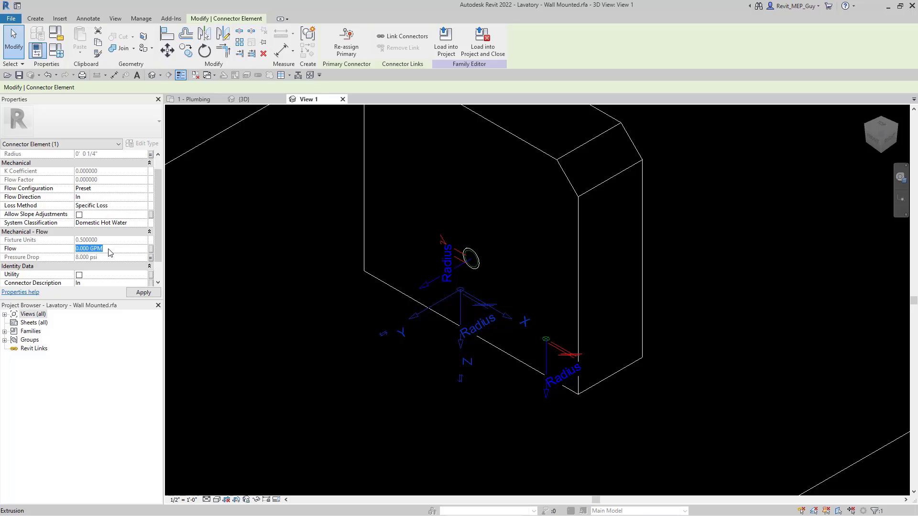
{"action": "key", "text": "BackSpace"}
{"action": "key", "text": "Return"}
{"action": "left_click", "coordinate": [155, 291]}
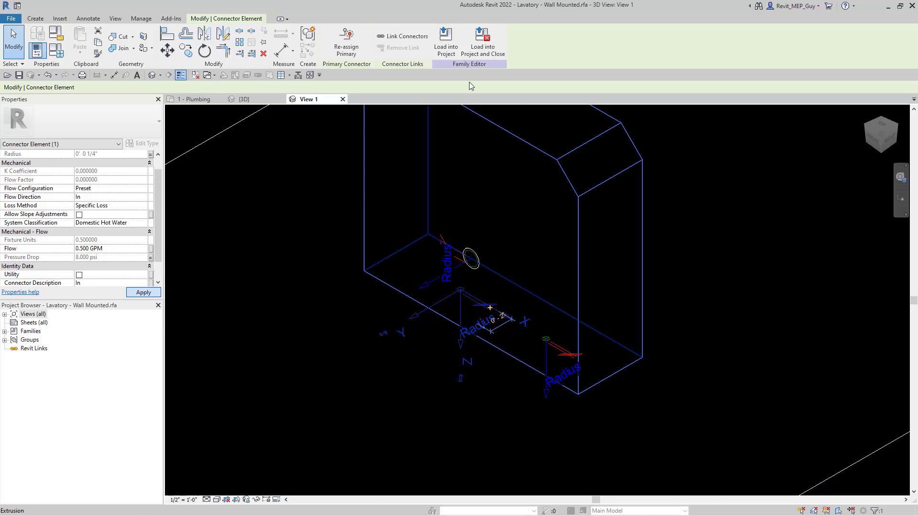
{"action": "left_click", "coordinate": [446, 48]}
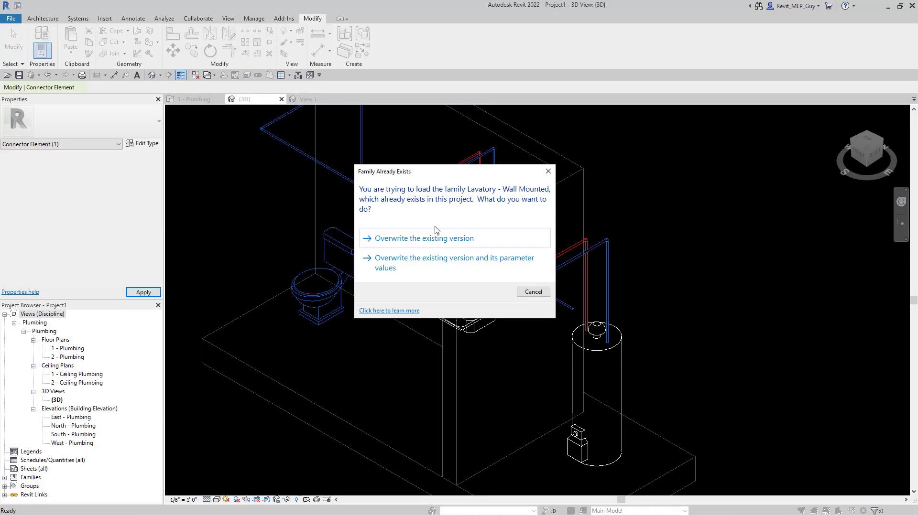
{"action": "left_click", "coordinate": [435, 238]}
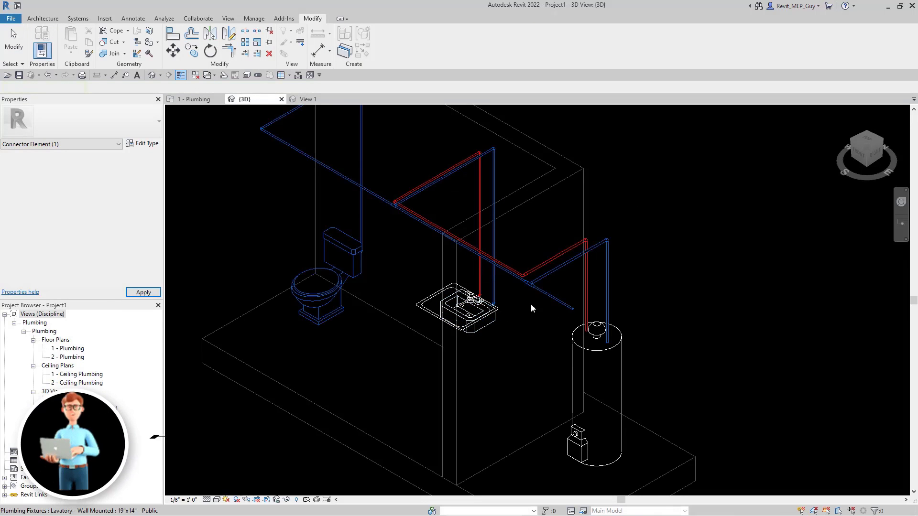
Check the Mechanical - Flow values of the open-ended cold water pipe in the project's 3D view.
{"action": "left_click", "coordinate": [559, 302]}
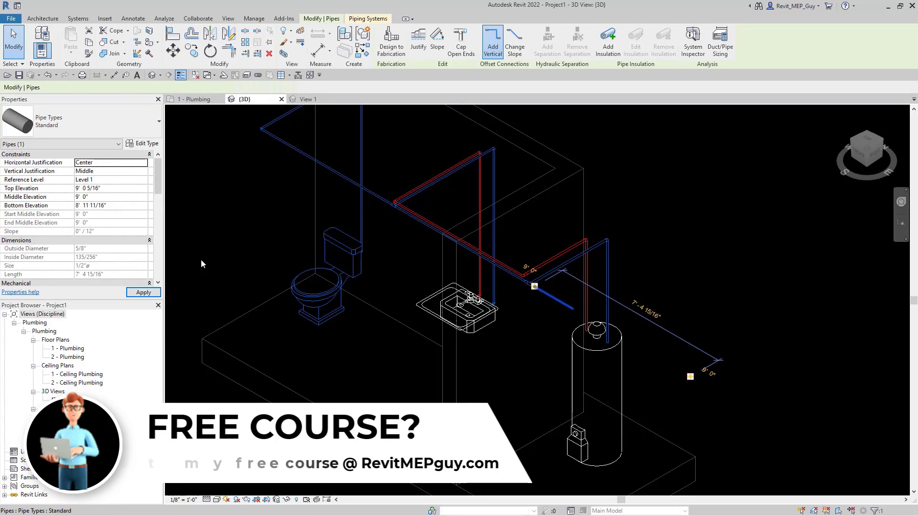
{"action": "scroll", "coordinate": [102, 205], "scroll_direction": "down", "scroll_amount": 5}
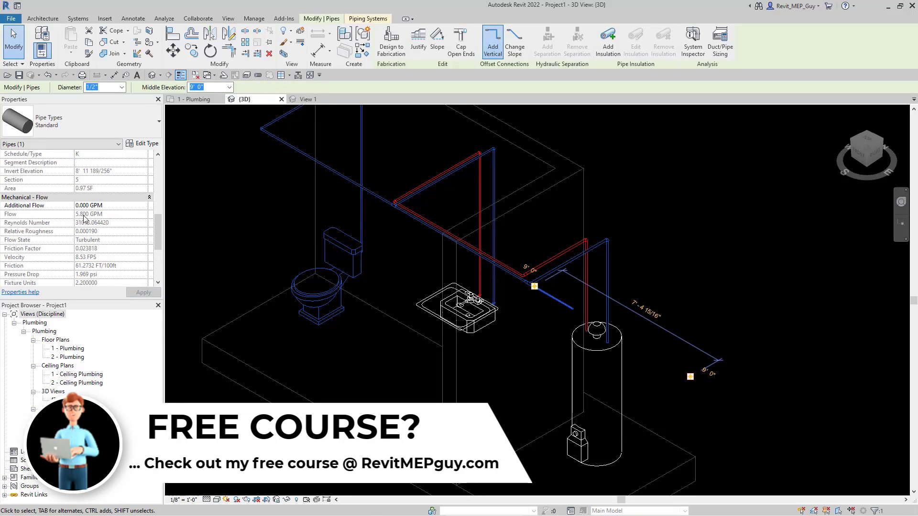
{"action": "left_click", "coordinate": [731, 296]}
Size the entire connected Domestic Cold Water pipe network by velocity only at 8 FPS, with branch sizing set to Match Connector Size.
{"action": "scroll", "coordinate": [731, 296], "scroll_direction": "down", "scroll_amount": 1}
{"action": "middle_click_drag", "start_coordinate": [718, 302], "coordinate": [703, 314]}
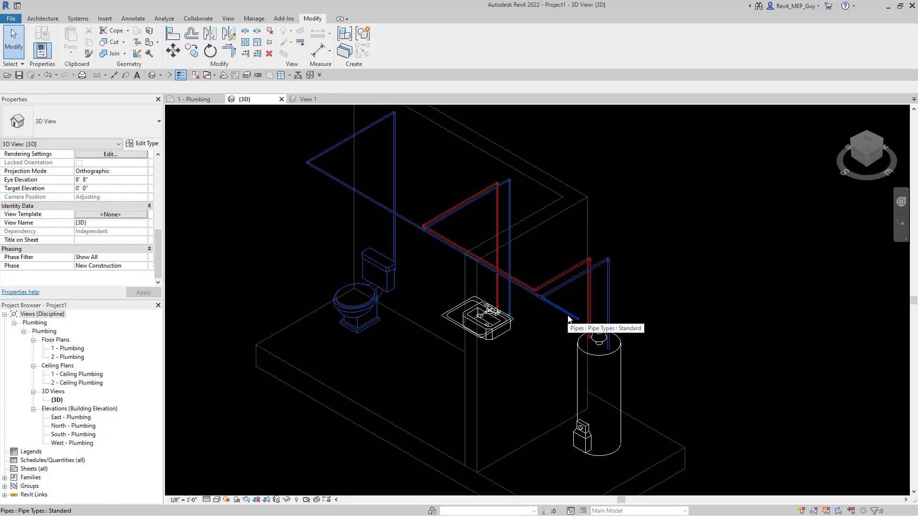
{"action": "key", "text": "Tab"}
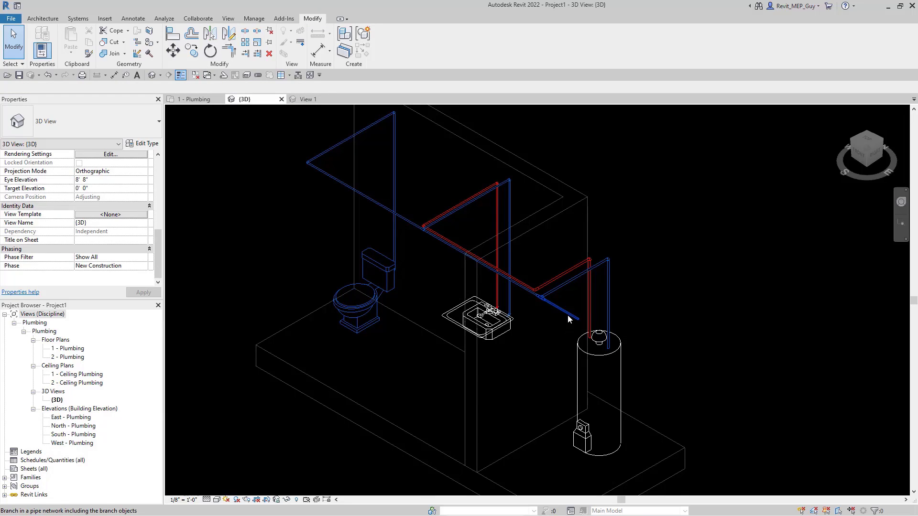
{"action": "left_click", "coordinate": [568, 319]}
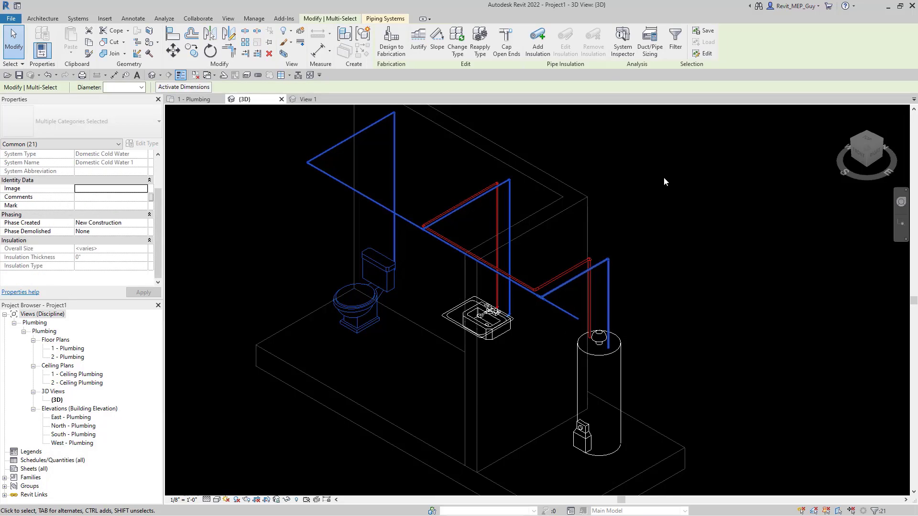
{"action": "left_click", "coordinate": [652, 44]}
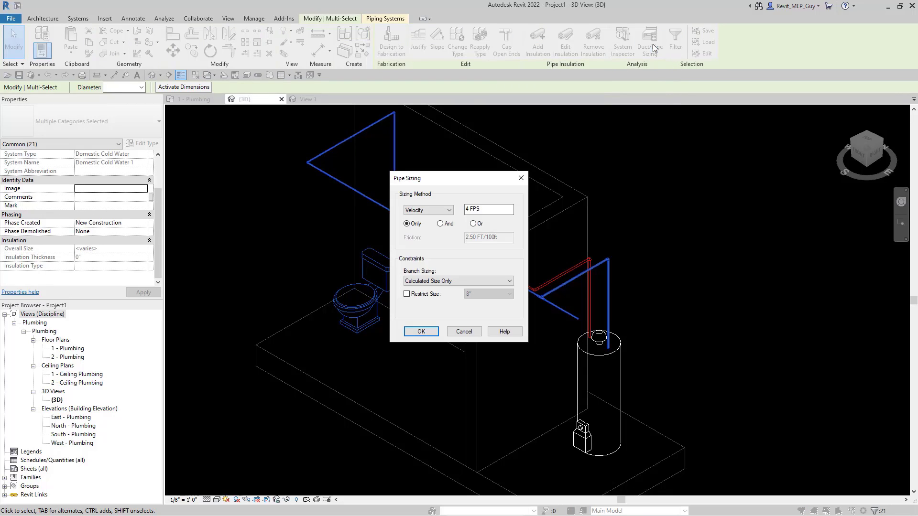
{"action": "left_click_drag", "start_coordinate": [483, 210], "coordinate": [450, 209]}
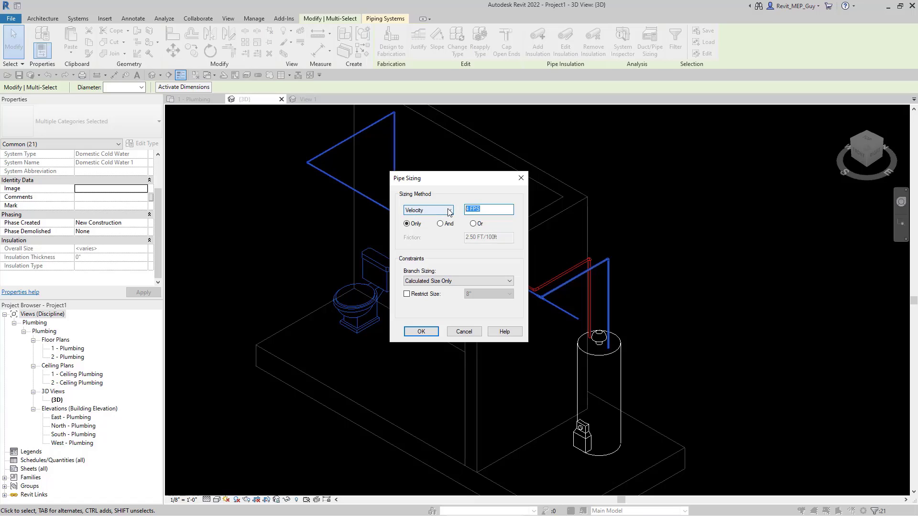
{"action": "type", "text": "8"}
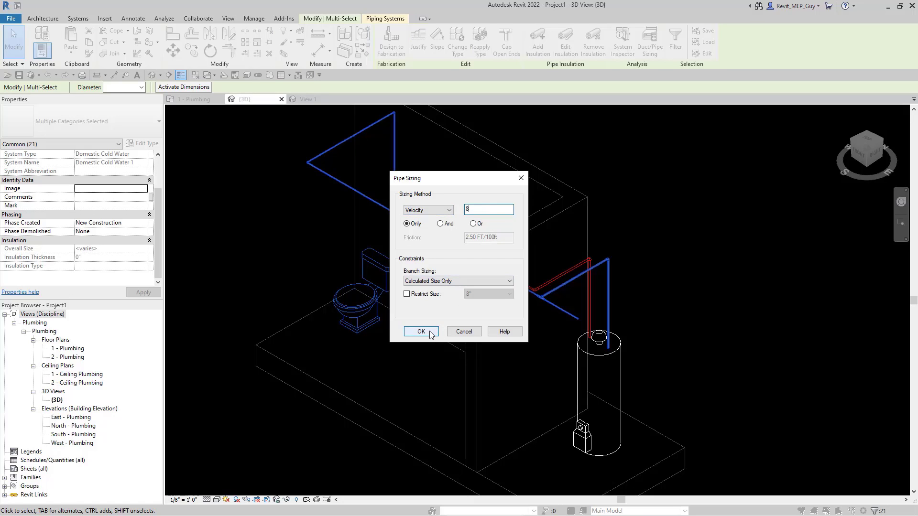
{"action": "left_click", "coordinate": [451, 280]}
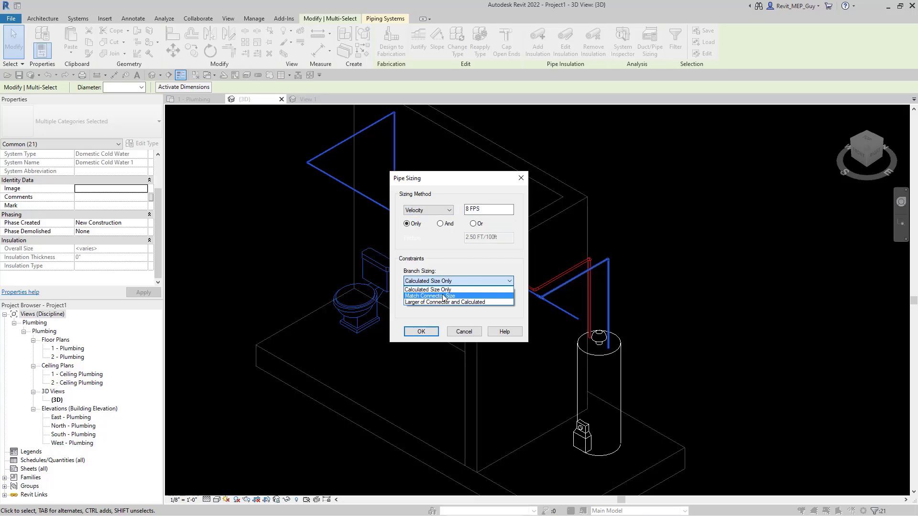
{"action": "left_click", "coordinate": [440, 296]}
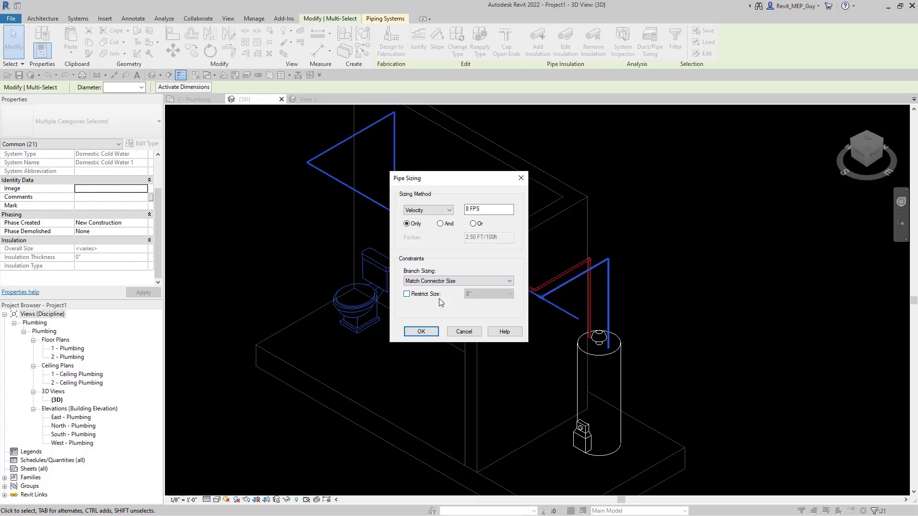
{"action": "left_click", "coordinate": [421, 331]}
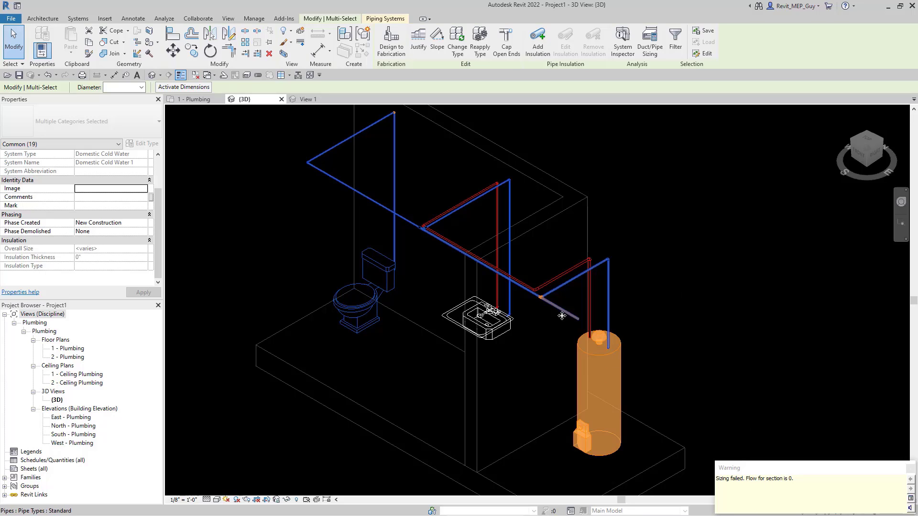
{"action": "left_click", "coordinate": [673, 319]}
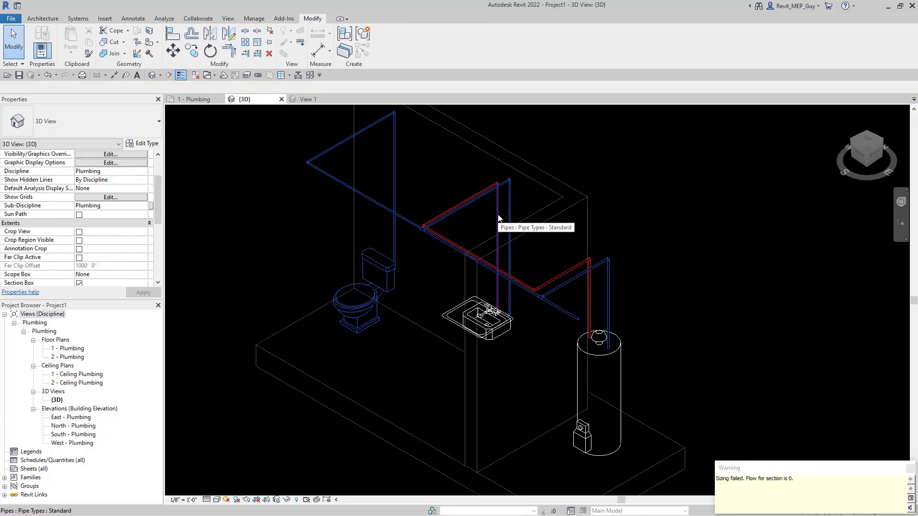
Size the Domestic Hot Water pipe network between lavatory and water heater by velocity at 8 FPS, with Match Connector Size branch sizing.
{"action": "key", "text": "Tab"}
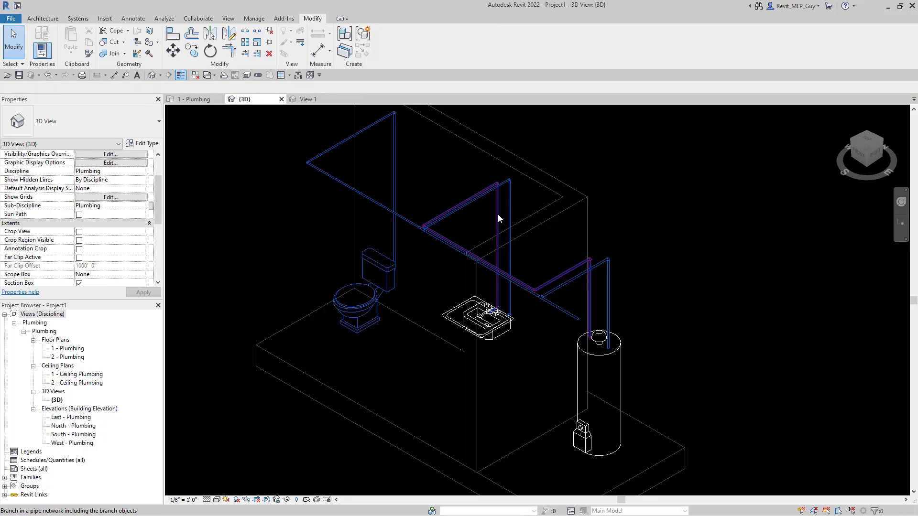
{"action": "left_click", "coordinate": [497, 215]}
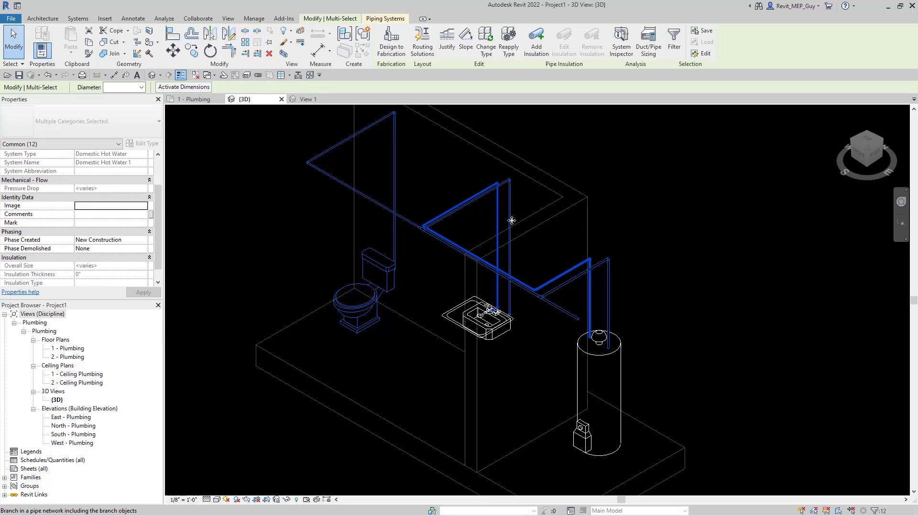
{"action": "left_click", "coordinate": [648, 53]}
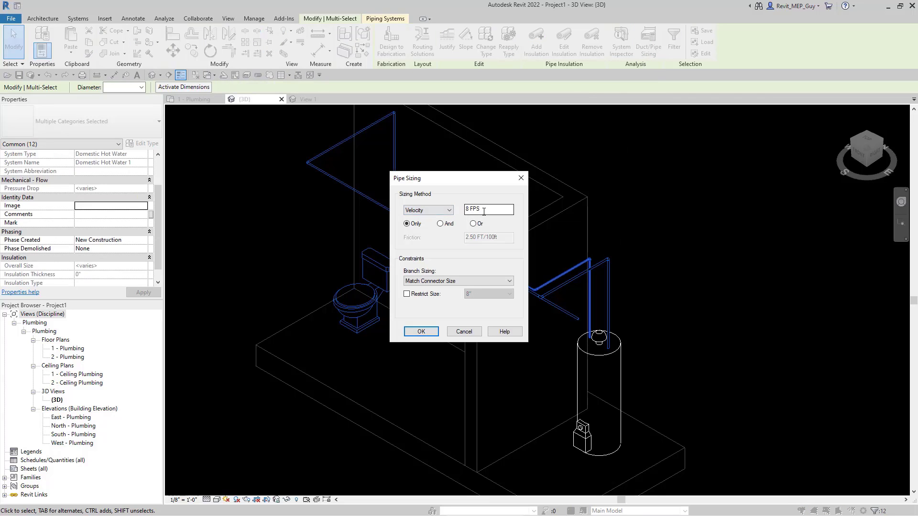
{"action": "left_click", "coordinate": [422, 332]}
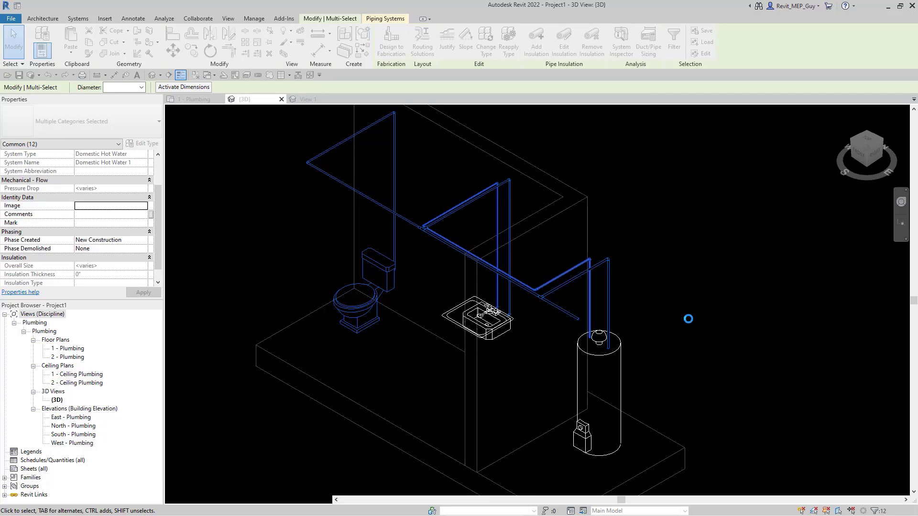
{"action": "key", "text": "Escape"}
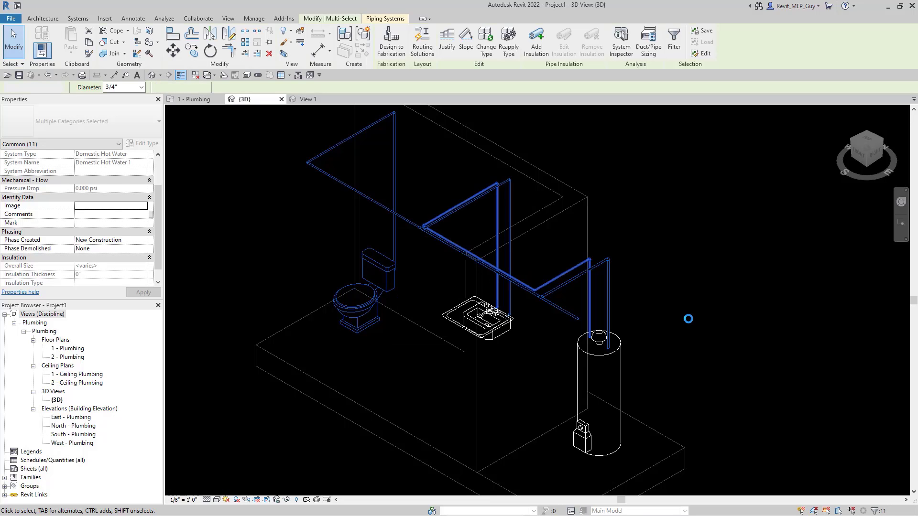
Examine the diameters of the cold water main on both sides of the lavatory tee and the flow properties of the toilet-side pipe.
{"action": "scroll", "coordinate": [538, 297], "scroll_direction": "up", "scroll_amount": 3}
{"action": "scroll", "coordinate": [537, 300], "scroll_direction": "up", "scroll_amount": 3}
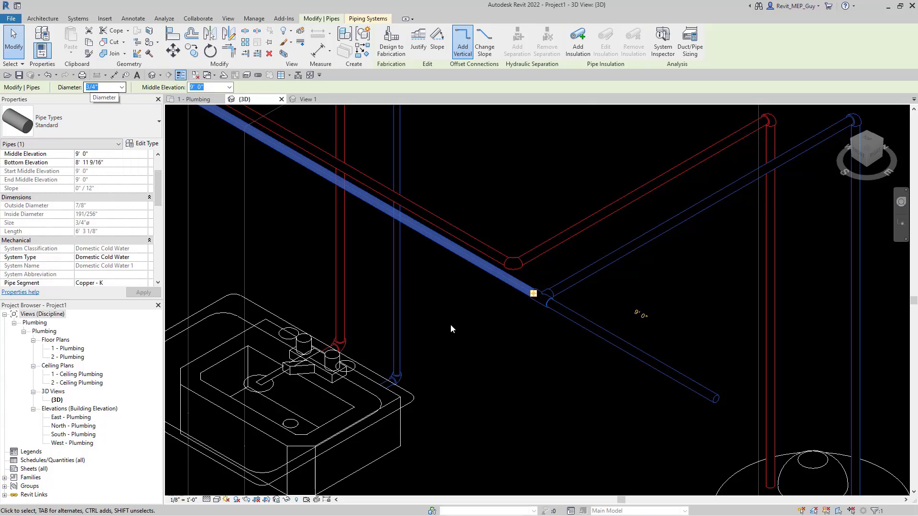
{"action": "scroll", "coordinate": [545, 373], "scroll_direction": "down", "scroll_amount": 2}
{"action": "scroll", "coordinate": [354, 257], "scroll_direction": "up", "scroll_amount": 5}
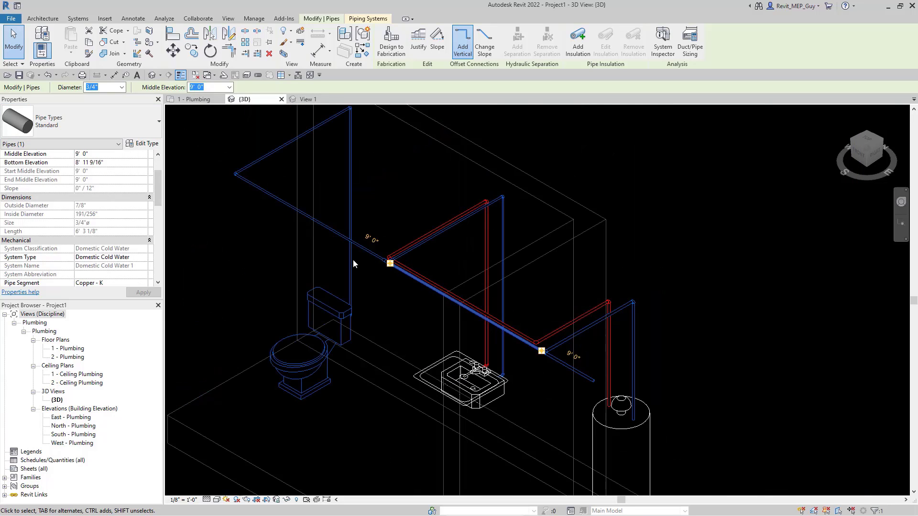
{"action": "left_click", "coordinate": [389, 252]}
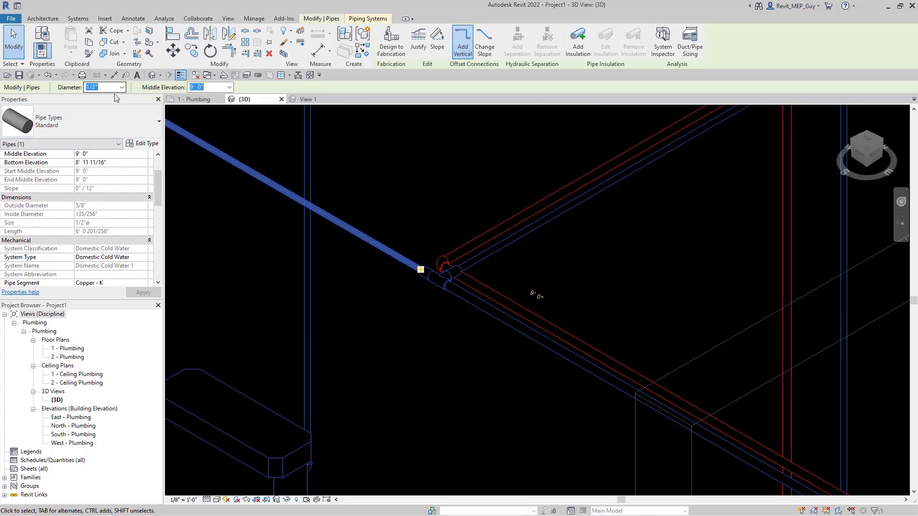
{"action": "scroll", "coordinate": [128, 230], "scroll_direction": "down", "scroll_amount": 5}
{"action": "scroll", "coordinate": [128, 230], "scroll_direction": "down", "scroll_amount": 3}
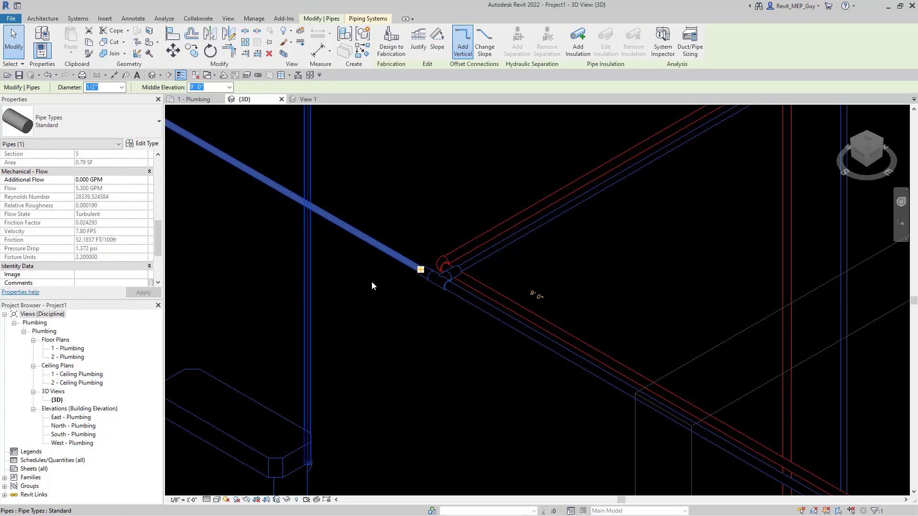
{"action": "left_click", "coordinate": [418, 328]}
{"action": "scroll", "coordinate": [410, 328], "scroll_direction": "down", "scroll_amount": 3}
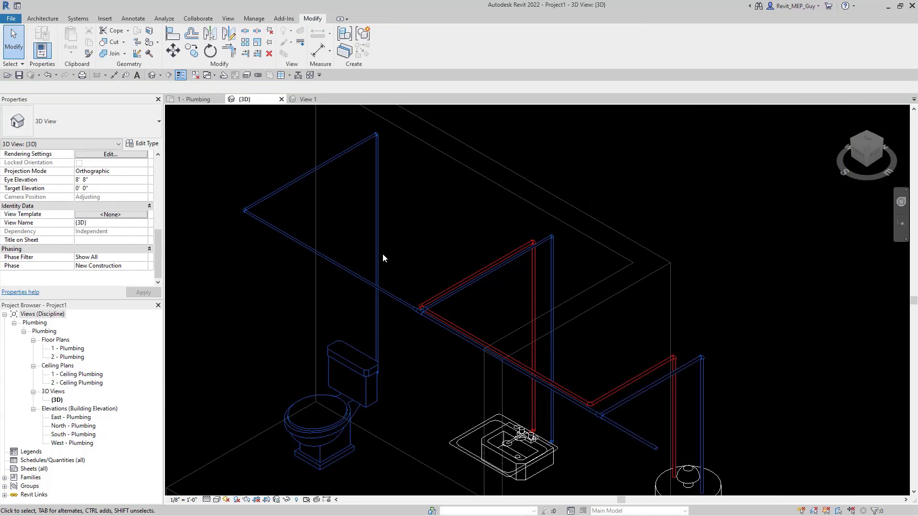
{"action": "scroll", "coordinate": [382, 252], "scroll_direction": "down", "scroll_amount": 2}
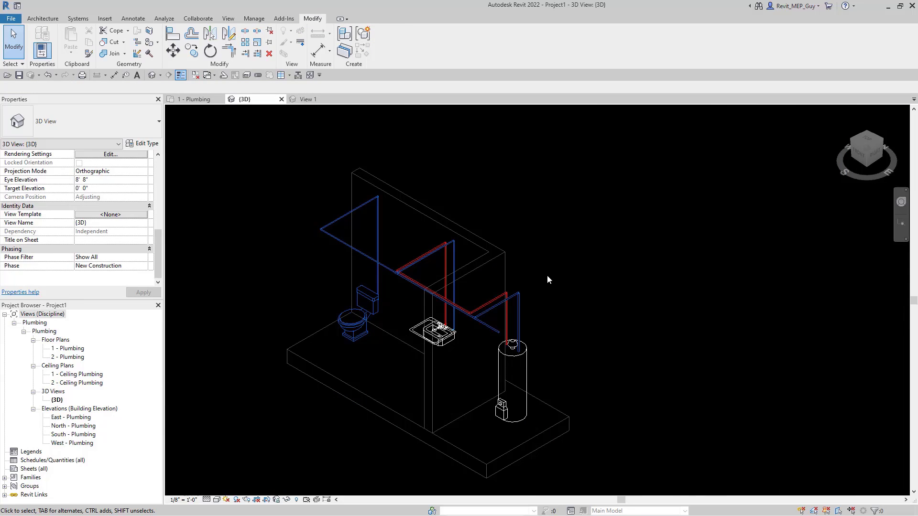
Switch to the 1 - Plumbing floor plan and turn off thin lines.
{"action": "left_click", "coordinate": [196, 99]}
{"action": "scroll", "coordinate": [450, 261], "scroll_direction": "up", "scroll_amount": 1}
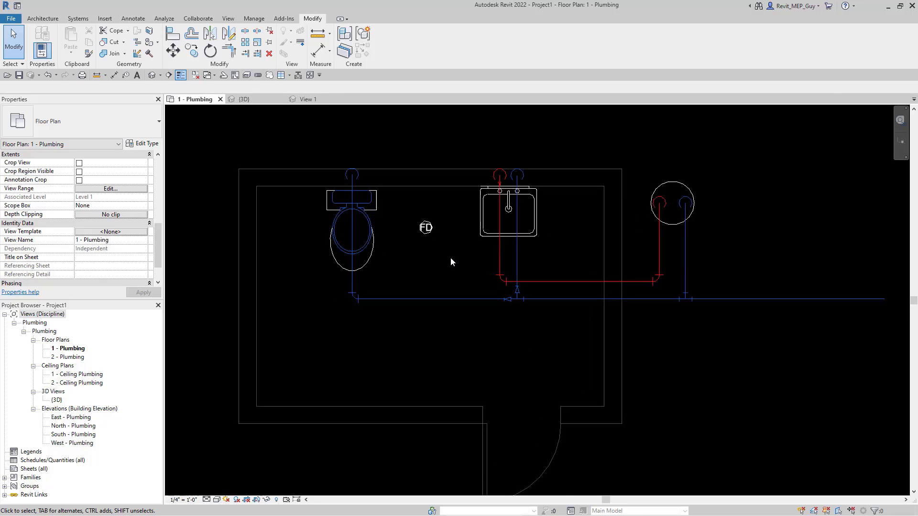
{"action": "middle_click_drag", "start_coordinate": [450, 262], "coordinate": [406, 284]}
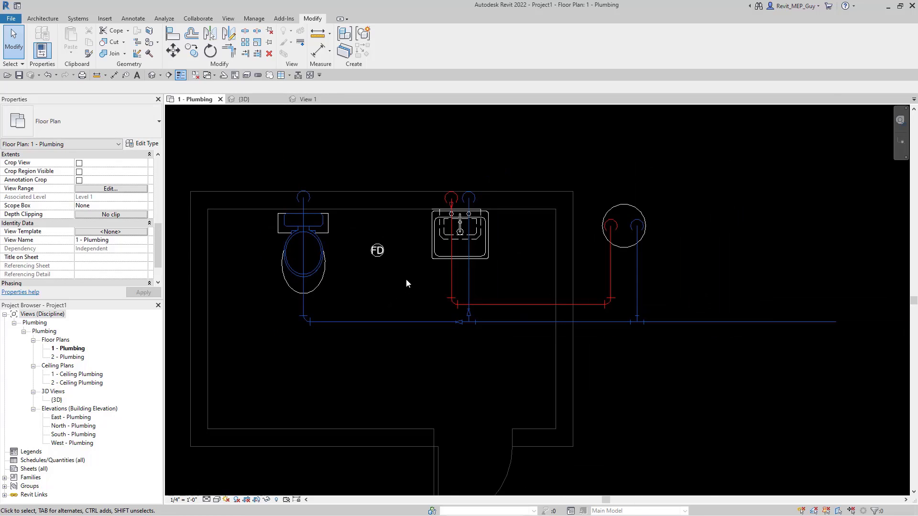
{"action": "left_click", "coordinate": [180, 75]}
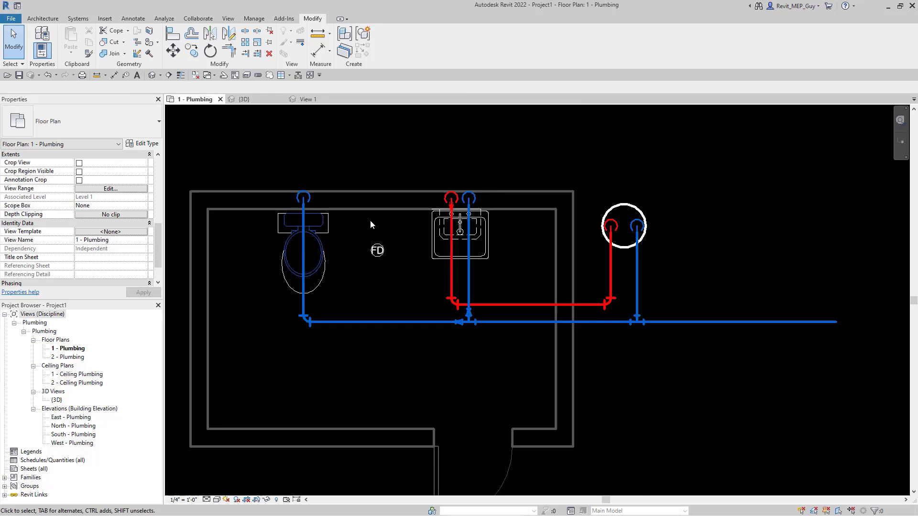
Open the toilet's family for editing and turn off Visible for all its plumbing fixture geometry, leaving out the connectors.
{"action": "scroll", "coordinate": [370, 220], "scroll_direction": "up", "scroll_amount": 1}
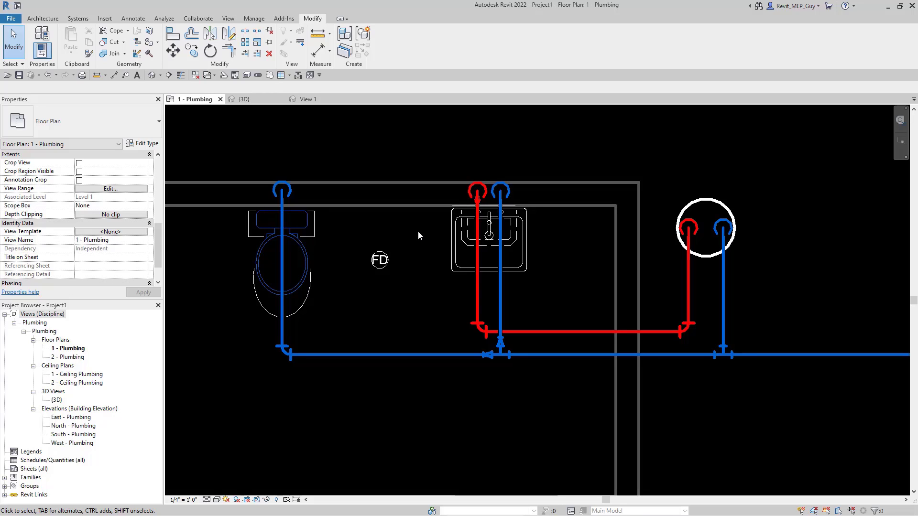
{"action": "left_click", "coordinate": [297, 231]}
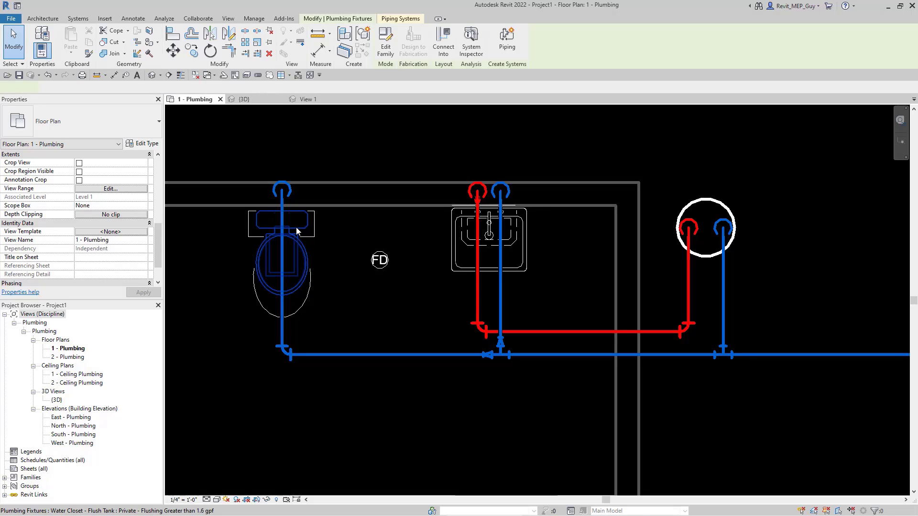
{"action": "left_click", "coordinate": [387, 45]}
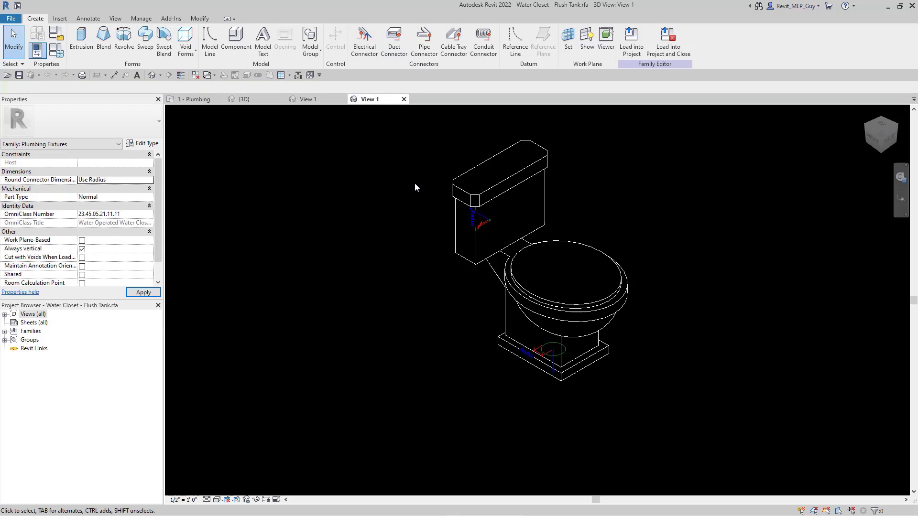
{"action": "left_click_drag", "start_coordinate": [417, 127], "coordinate": [662, 394]}
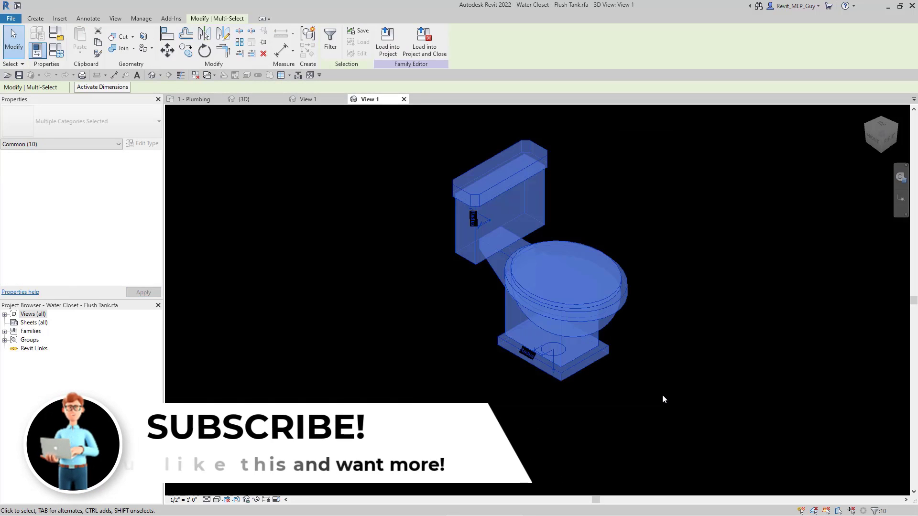
{"action": "left_click", "coordinate": [331, 42]}
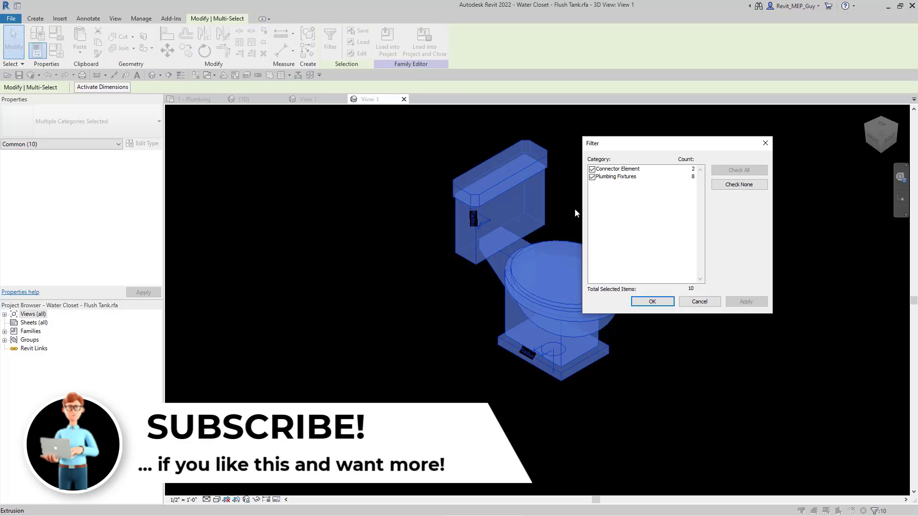
{"action": "left_click", "coordinate": [592, 169]}
{"action": "left_click", "coordinate": [654, 303]}
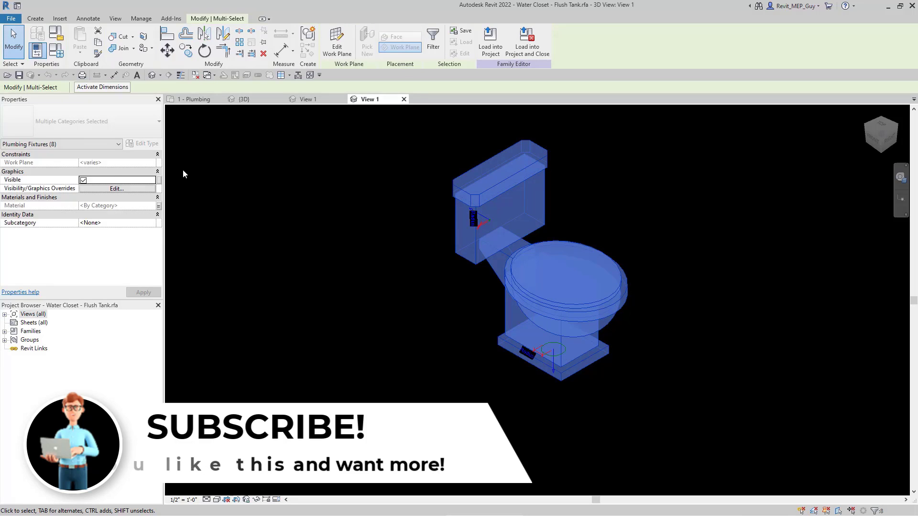
{"action": "left_click", "coordinate": [84, 181]}
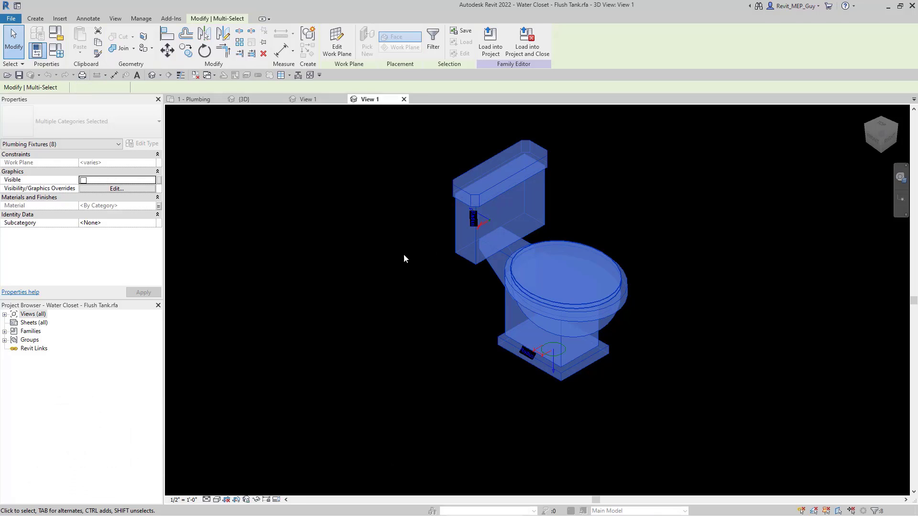
Load the edited water closet family into Project1 and overwrite the existing version.
{"action": "left_click", "coordinate": [487, 46]}
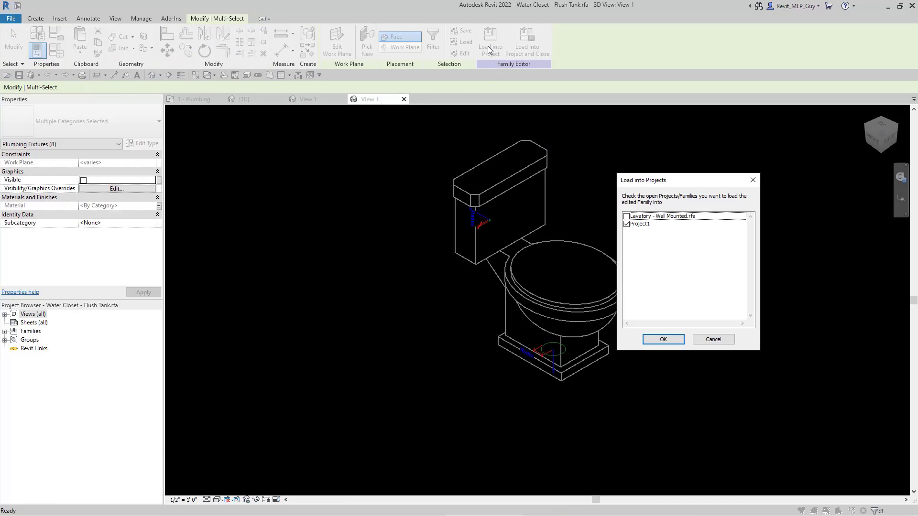
{"action": "left_click", "coordinate": [683, 341]}
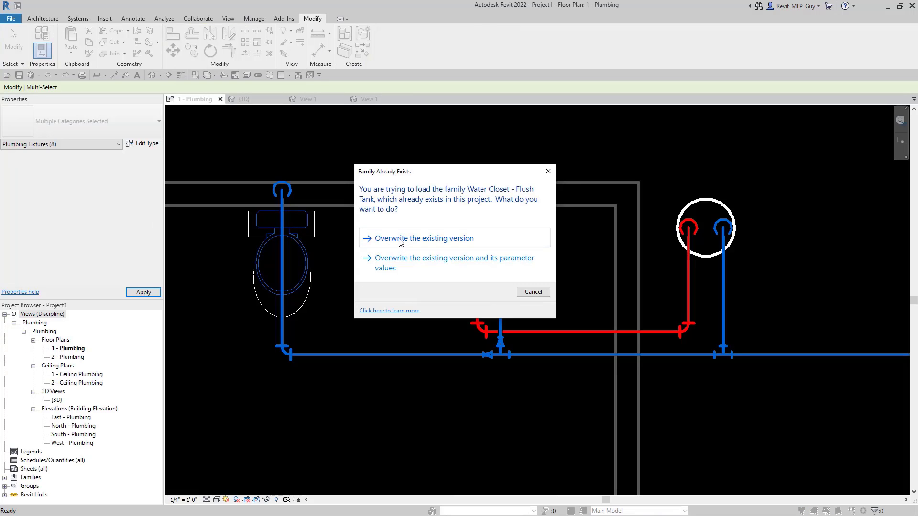
{"action": "left_click", "coordinate": [400, 240]}
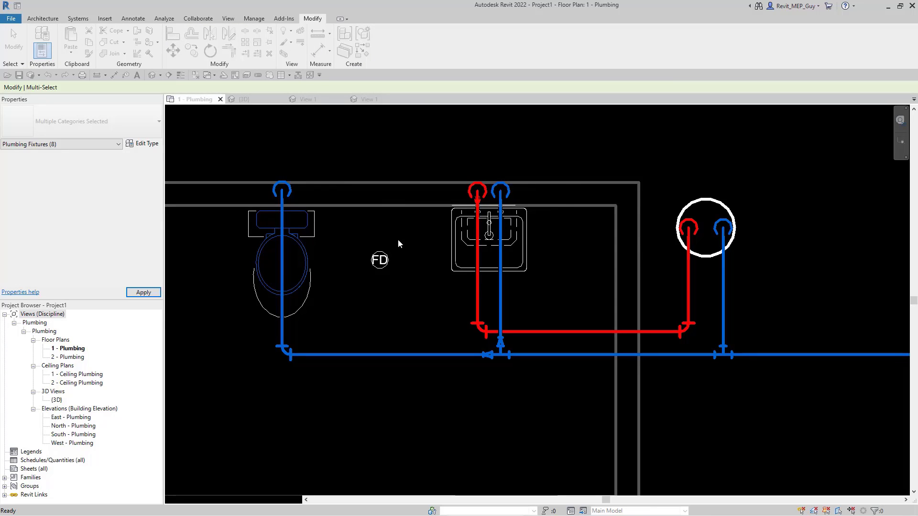
{"action": "key", "text": "Escape"}
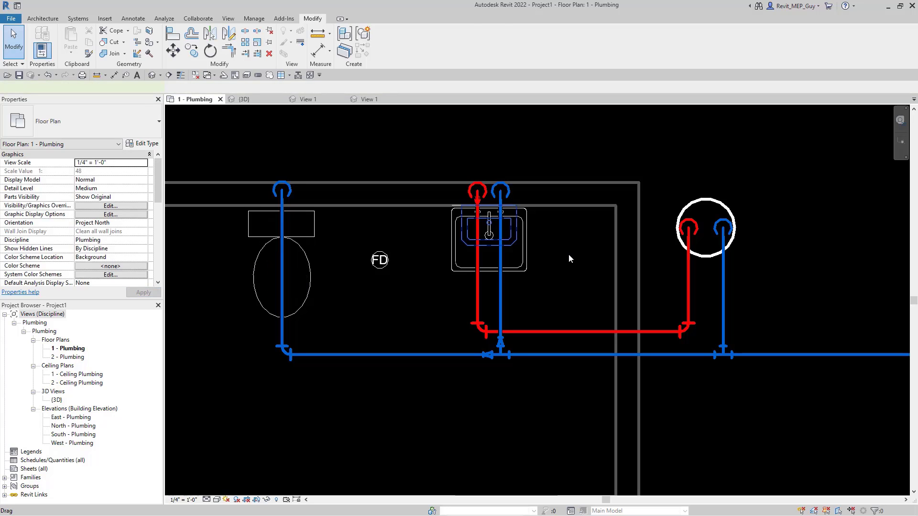
Open the lavatory's family for editing and turn off Visible for its plumbing fixture solids, leaving out connectors and voids.
{"action": "left_click", "coordinate": [487, 251]}
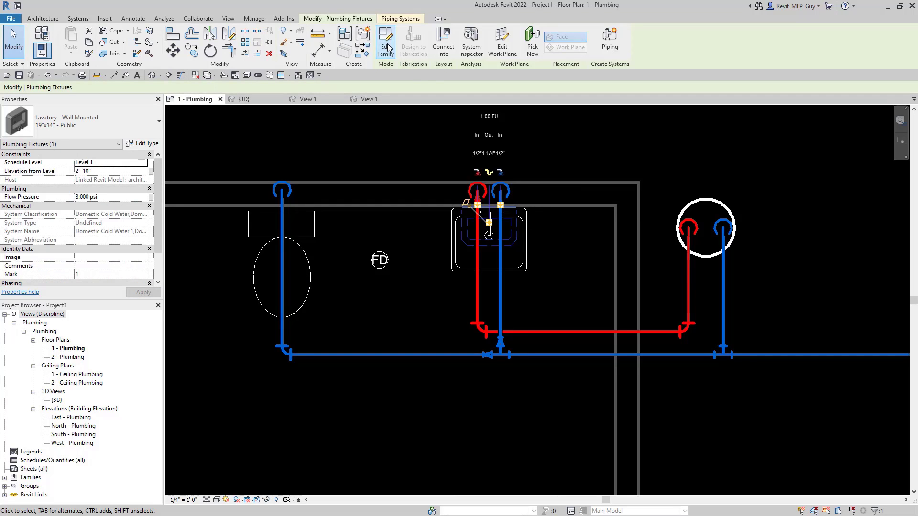
{"action": "left_click", "coordinate": [387, 48]}
{"action": "left_click_drag", "start_coordinate": [375, 146], "coordinate": [631, 389]}
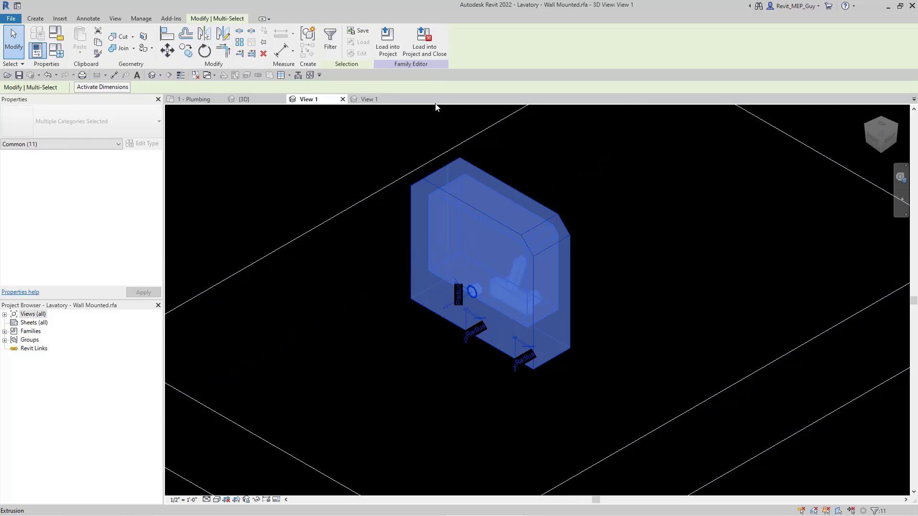
{"action": "left_click", "coordinate": [330, 41]}
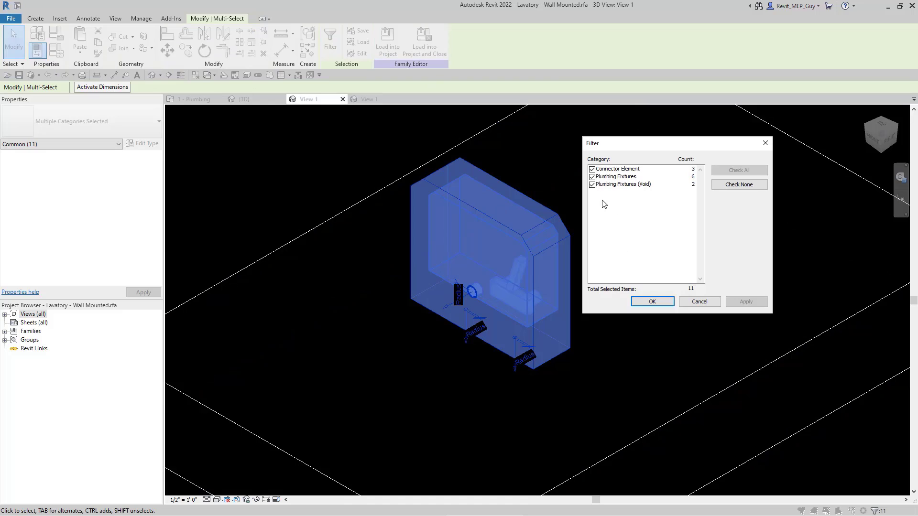
{"action": "left_click", "coordinate": [592, 169]}
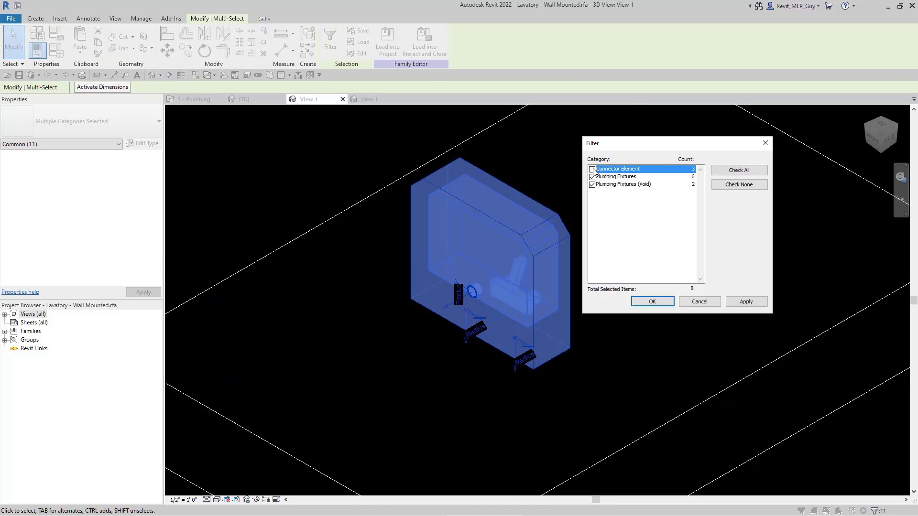
{"action": "left_click", "coordinate": [592, 185]}
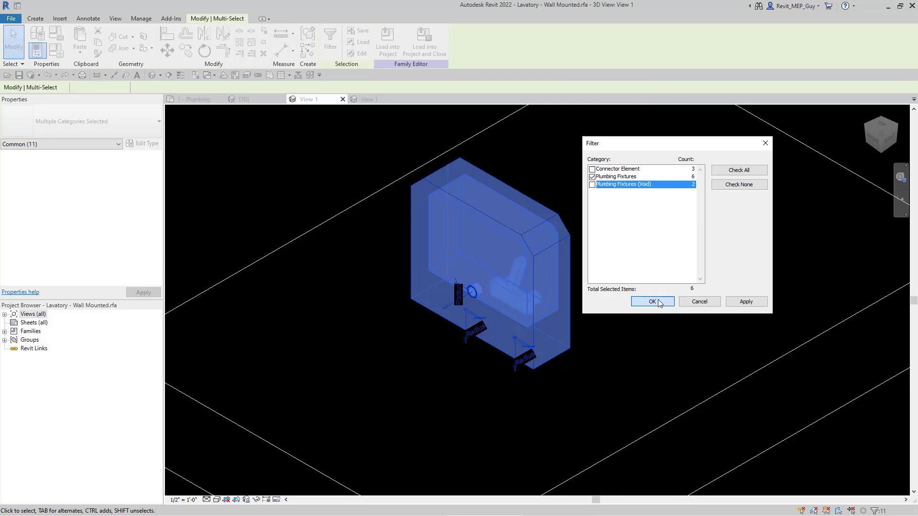
{"action": "left_click", "coordinate": [657, 299]}
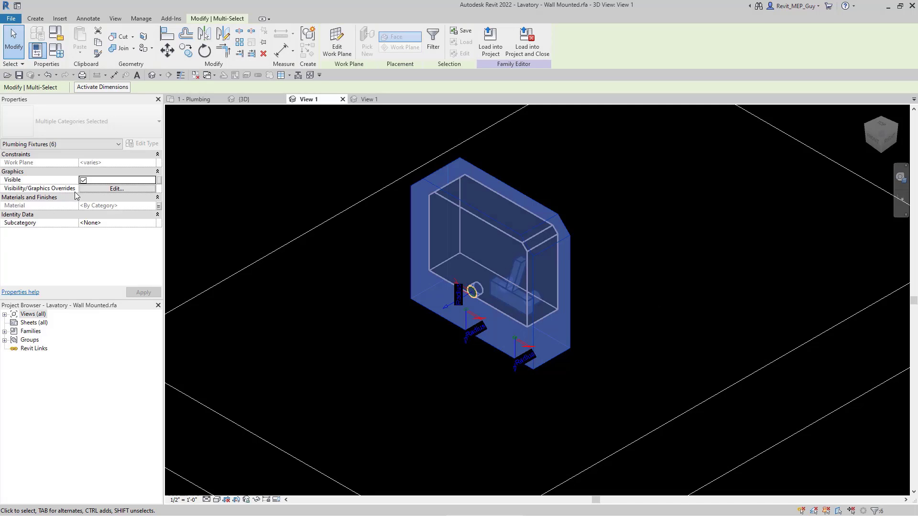
{"action": "left_click", "coordinate": [83, 180]}
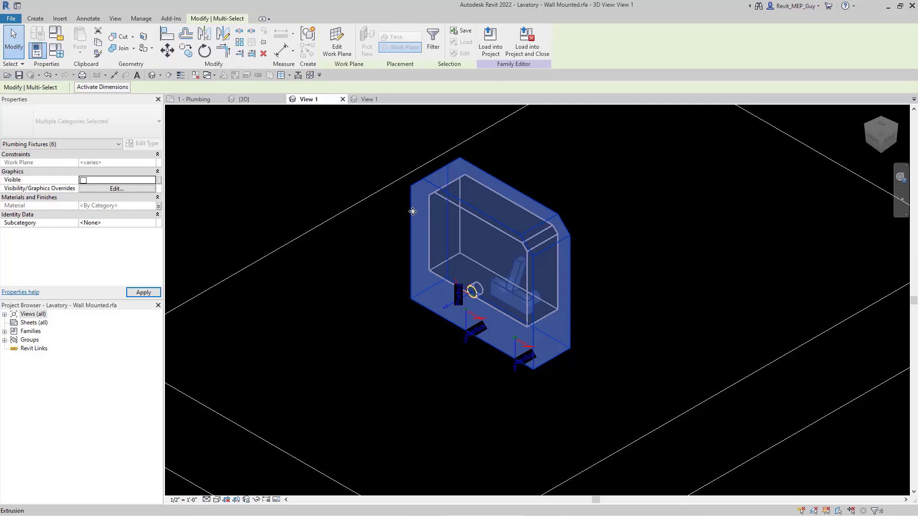
Load the edited lavatory family into Project1 and overwrite the existing version.
{"action": "left_click", "coordinate": [493, 44]}
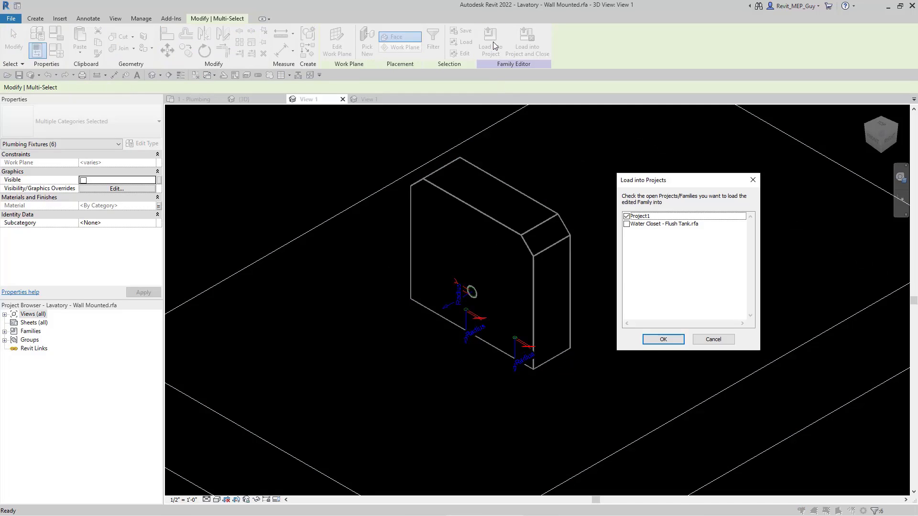
{"action": "left_click", "coordinate": [662, 339]}
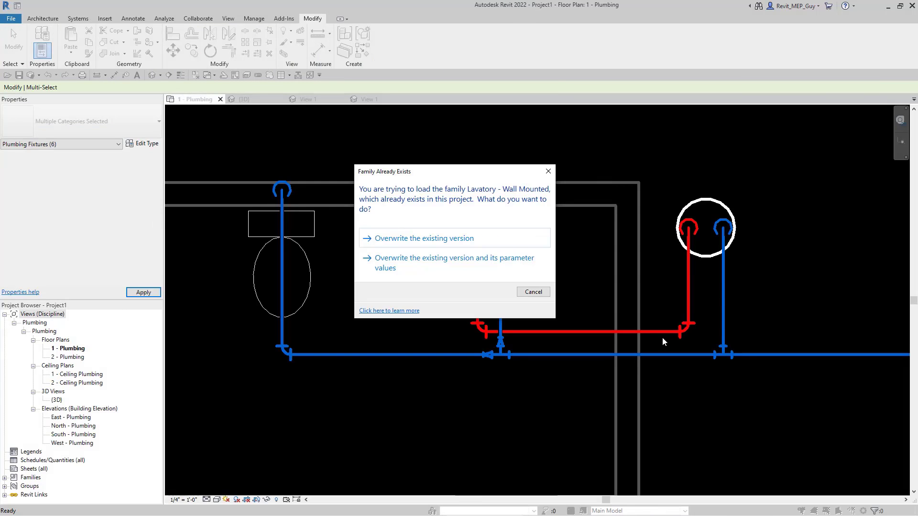
{"action": "left_click", "coordinate": [419, 242]}
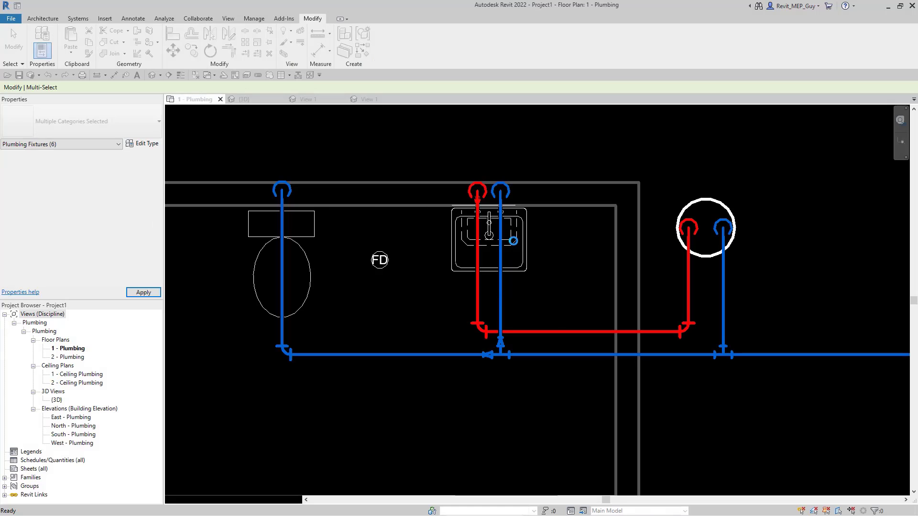
{"action": "left_click", "coordinate": [416, 276]}
Tag by category, without leaders, the toilet branch, both cold water main segments and the horizontal hot water pipe.
{"action": "scroll", "coordinate": [416, 276], "scroll_direction": "down", "scroll_amount": 2}
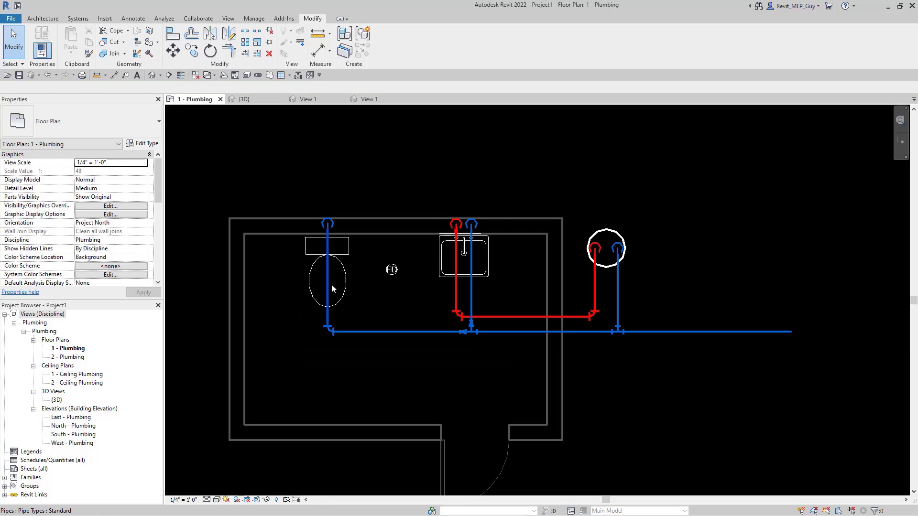
{"action": "left_click", "coordinate": [141, 19]}
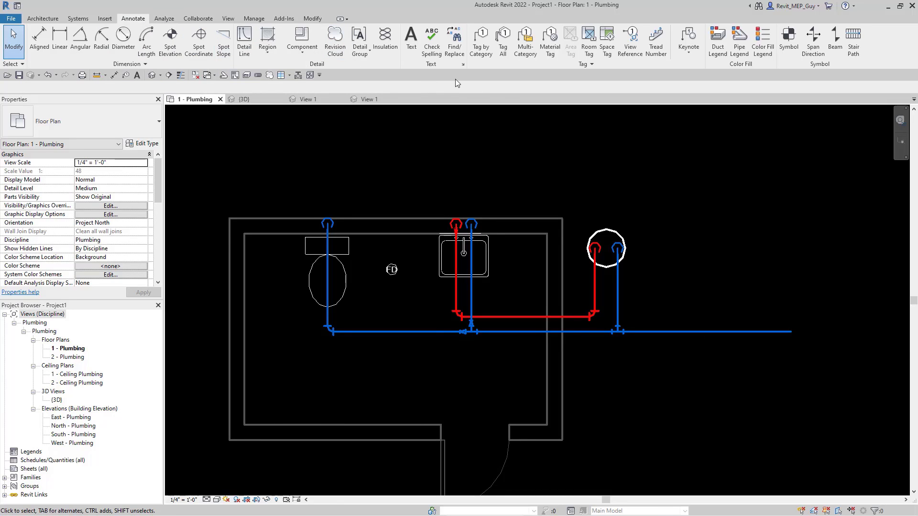
{"action": "left_click", "coordinate": [485, 50]}
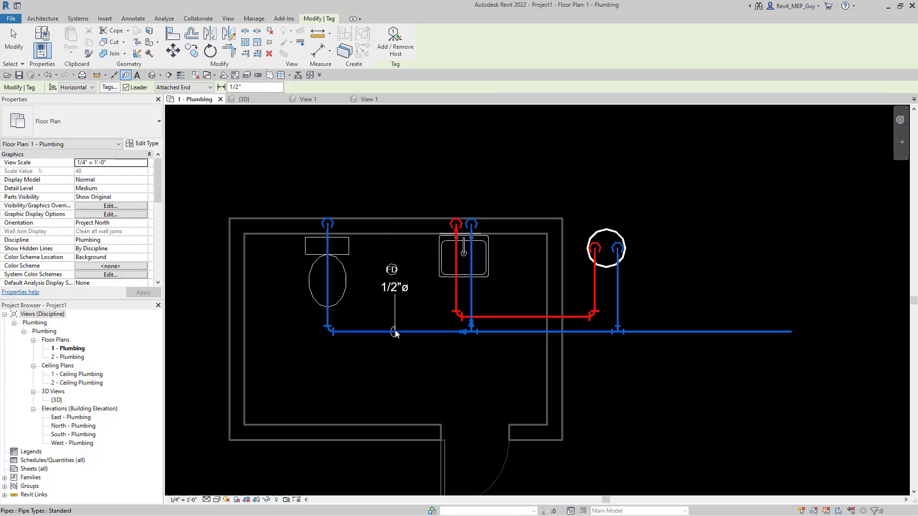
{"action": "left_click", "coordinate": [126, 88]}
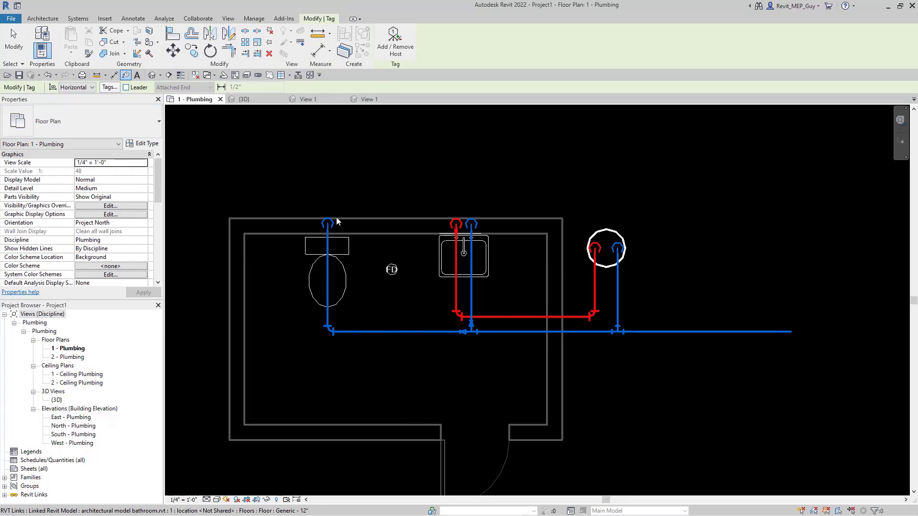
{"action": "left_click", "coordinate": [395, 332]}
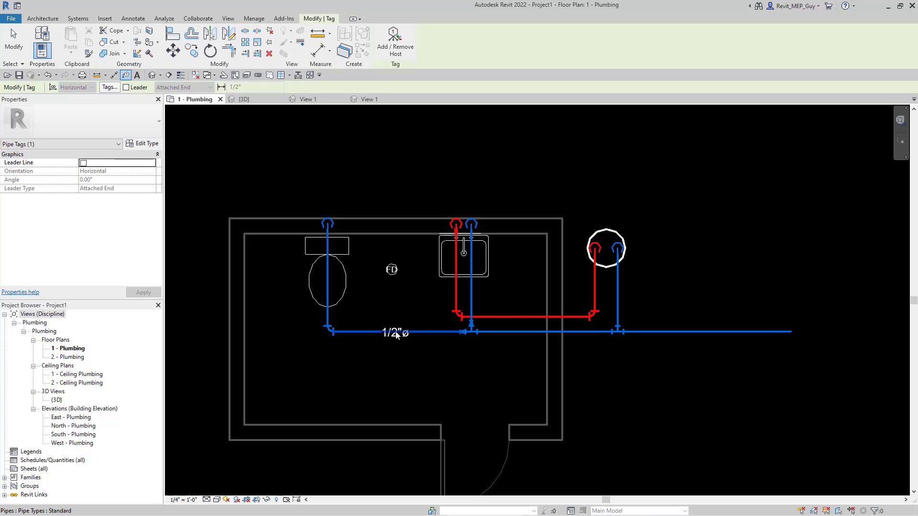
{"action": "left_click", "coordinate": [537, 333]}
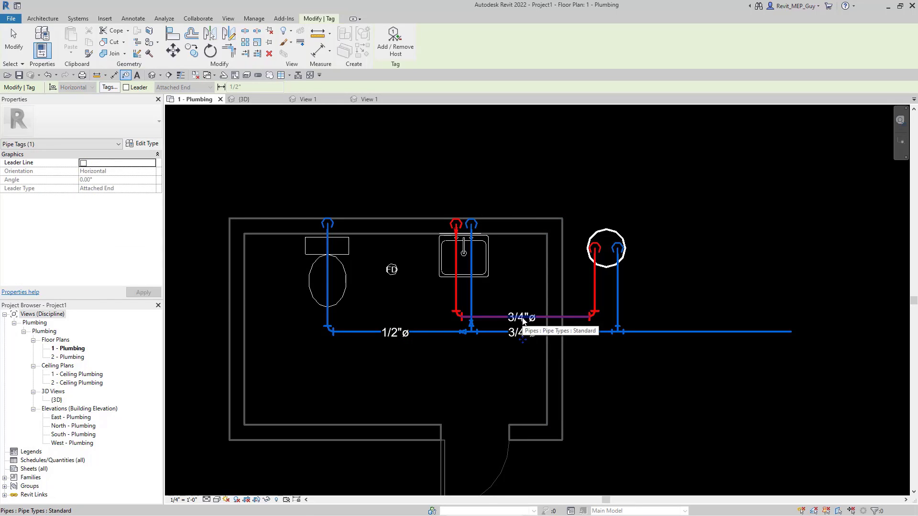
{"action": "left_click", "coordinate": [522, 321]}
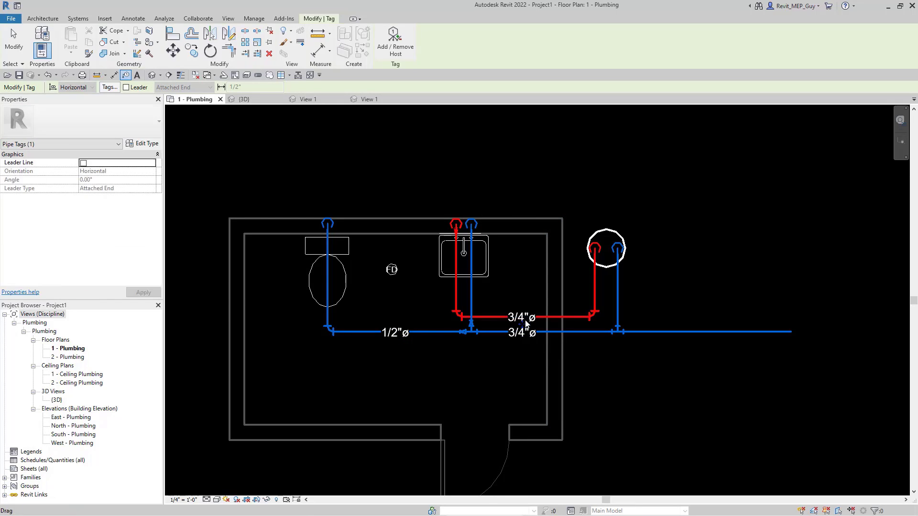
{"action": "left_click", "coordinate": [704, 331]}
Enable Free End leaders and tag the water heater's vertical cold water pipe with a horizontal size tag to its right.
{"action": "left_click", "coordinate": [618, 295]}
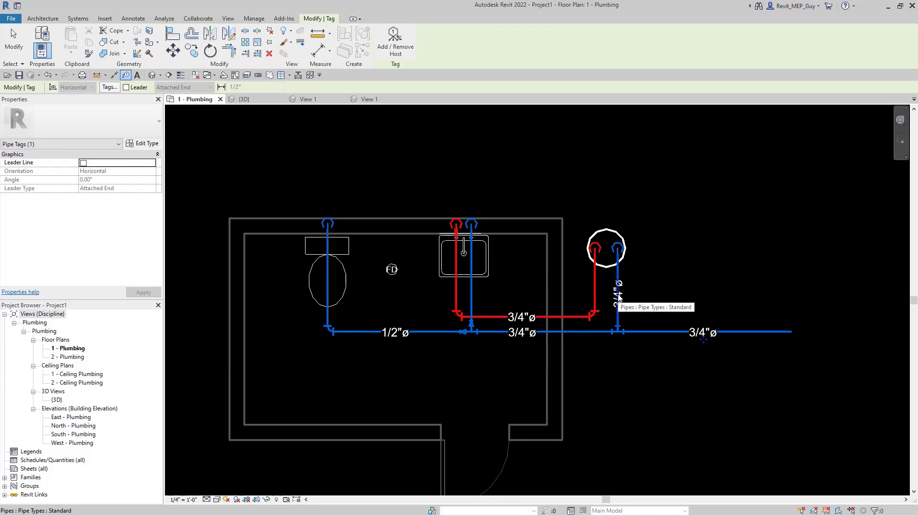
{"action": "scroll", "coordinate": [613, 301], "scroll_direction": "up", "scroll_amount": 3}
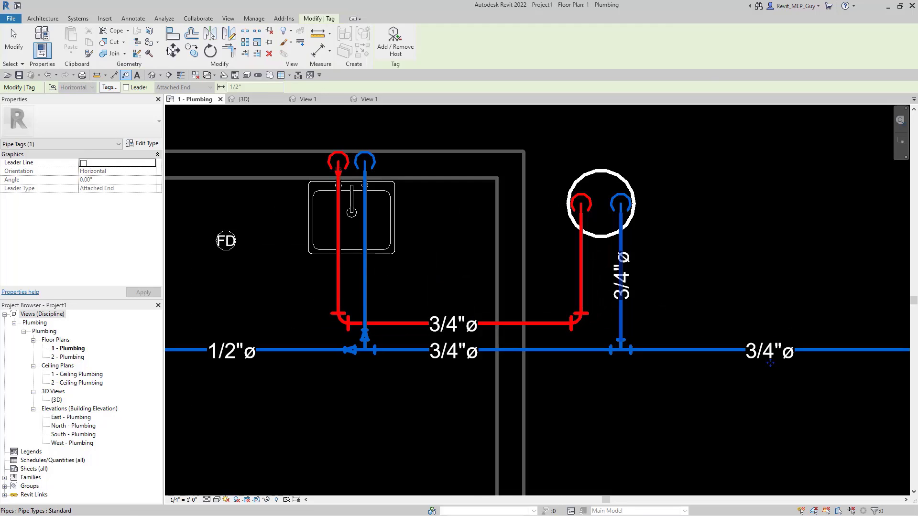
{"action": "left_click", "coordinate": [125, 88]}
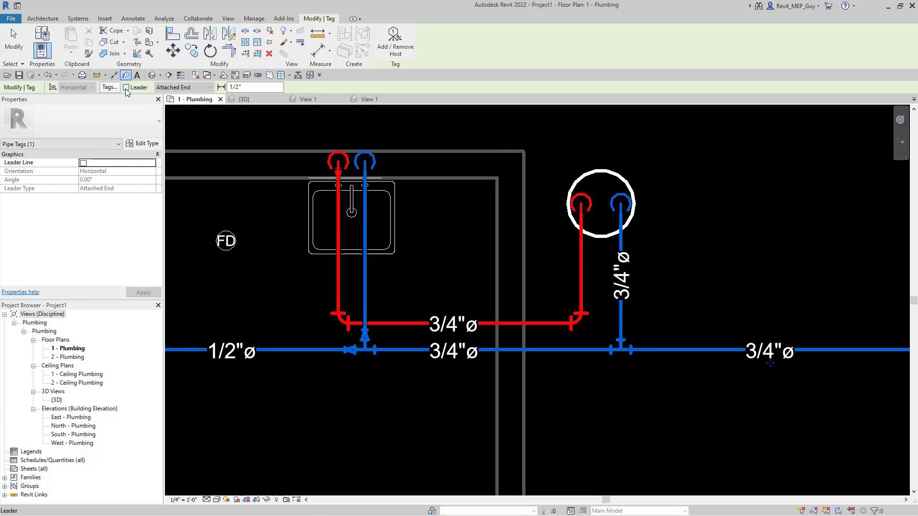
{"action": "left_click", "coordinate": [191, 88]}
{"action": "left_click", "coordinate": [176, 101]}
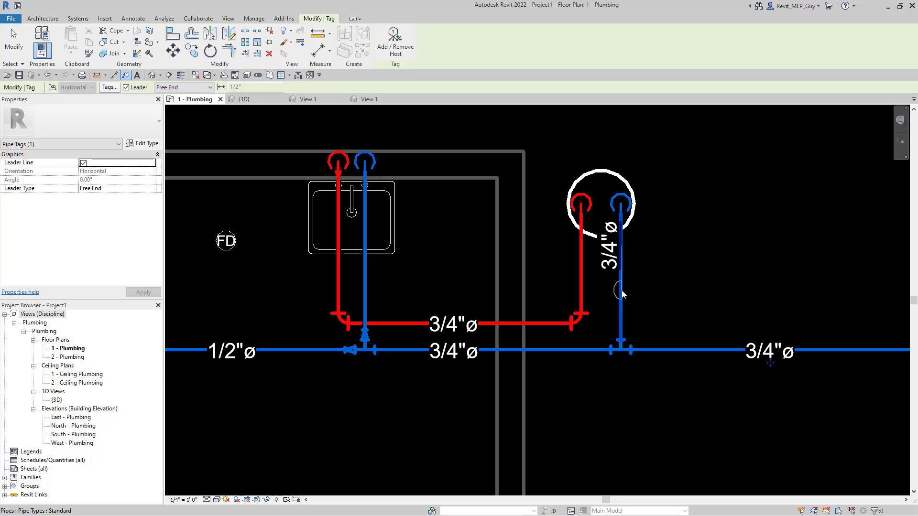
{"action": "left_click_drag", "start_coordinate": [618, 293], "coordinate": [666, 260]}
{"action": "left_click", "coordinate": [676, 244]}
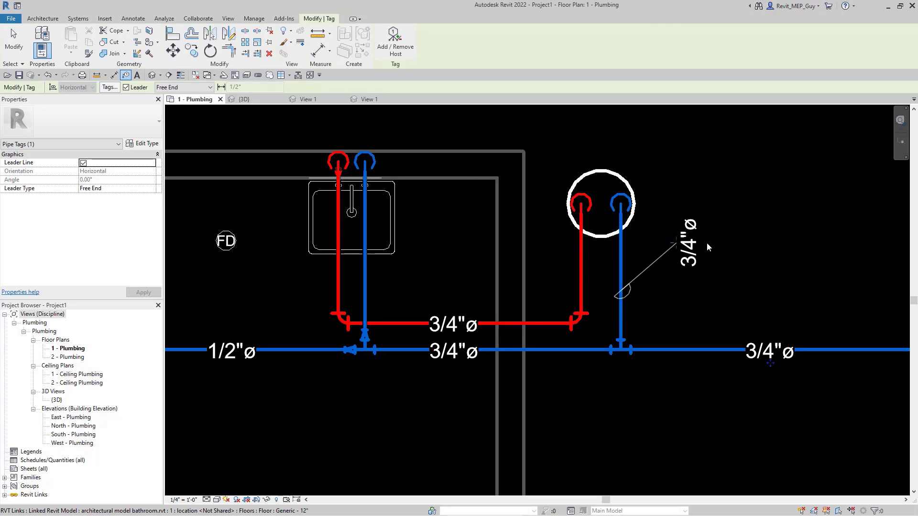
{"action": "key", "text": "space"}
{"action": "left_click", "coordinate": [727, 246]}
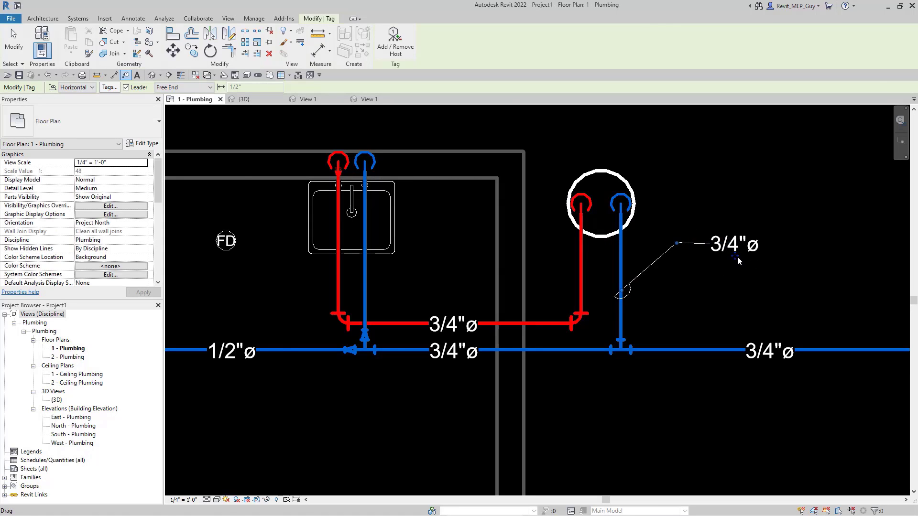
Adjust the leader elbow of the heater's cold water tag so the segment next to the text runs horizontally.
{"action": "scroll", "coordinate": [737, 256], "scroll_direction": "up", "scroll_amount": 2}
{"action": "left_click_drag", "start_coordinate": [734, 255], "coordinate": [740, 255]}
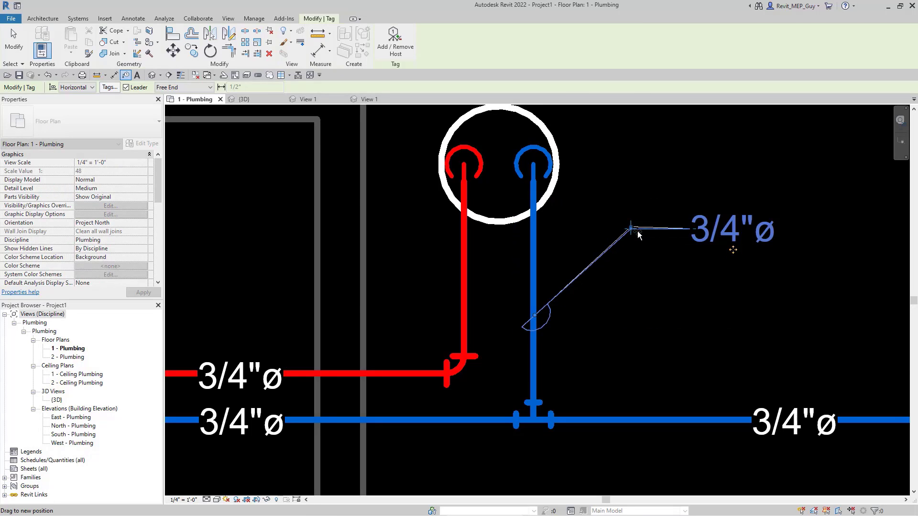
{"action": "left_click_drag", "start_coordinate": [644, 231], "coordinate": [644, 231]}
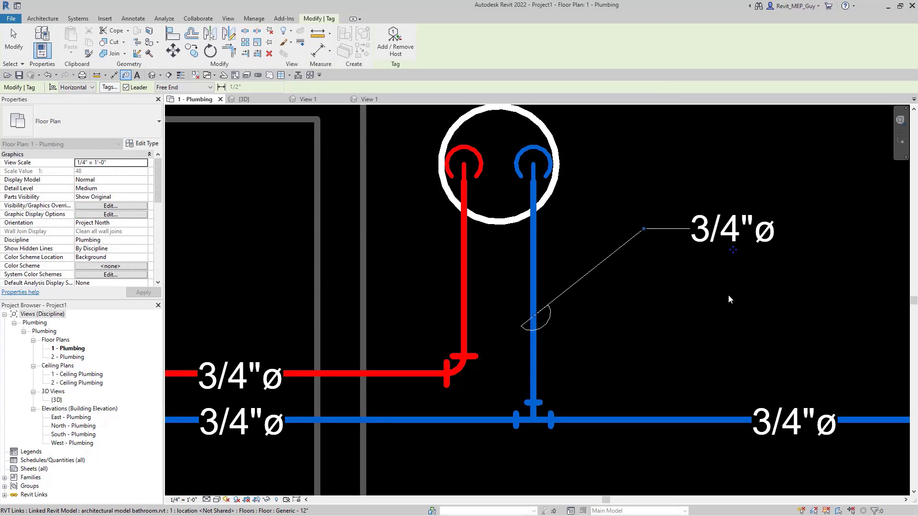
Tag the water heater's vertical hot water pipe with a free-end leader, placing the text above the cold water tag.
{"action": "scroll", "coordinate": [620, 331], "scroll_direction": "down", "scroll_amount": 1}
{"action": "left_click", "coordinate": [503, 291]}
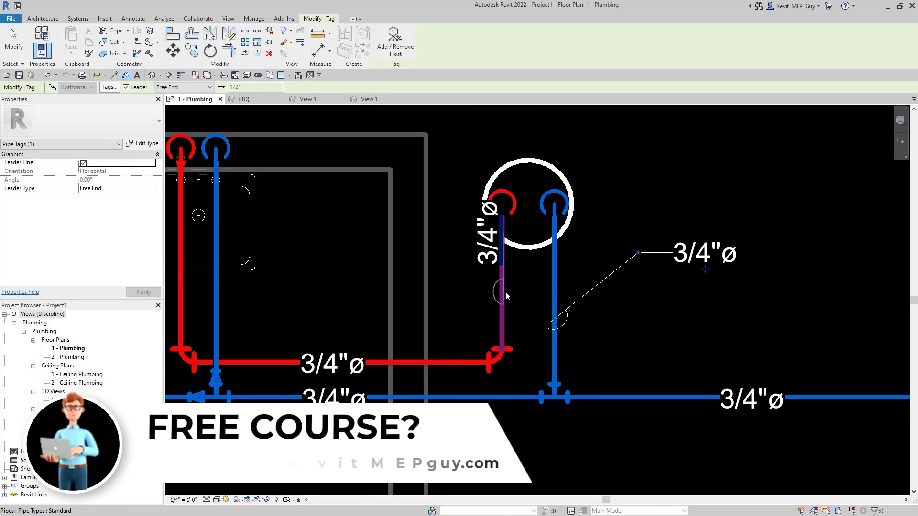
{"action": "left_click_drag", "start_coordinate": [632, 229], "coordinate": [635, 211]}
{"action": "left_click", "coordinate": [633, 208]}
{"action": "left_click", "coordinate": [668, 209]}
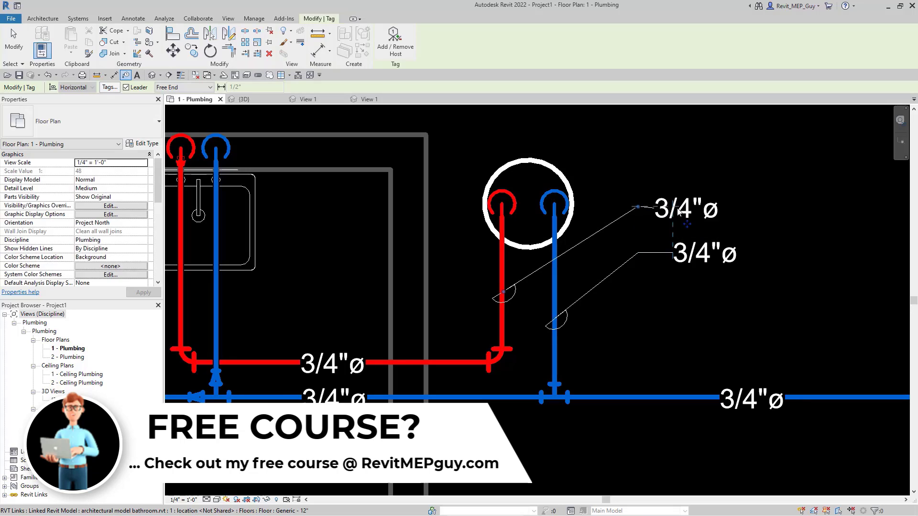
Align the hot water tag's text and leader elbow with the cold water tag and move it closer above that tag.
{"action": "left_click_drag", "start_coordinate": [702, 224], "coordinate": [720, 220]}
{"action": "left_click_drag", "start_coordinate": [657, 204], "coordinate": [639, 206]}
{"action": "scroll", "coordinate": [675, 210], "scroll_direction": "up", "scroll_amount": 2}
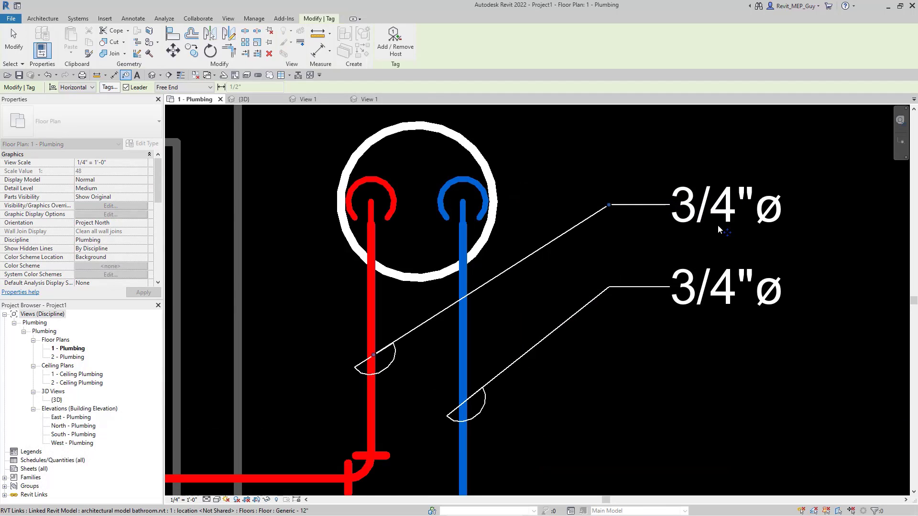
{"action": "left_click_drag", "start_coordinate": [727, 229], "coordinate": [726, 240]}
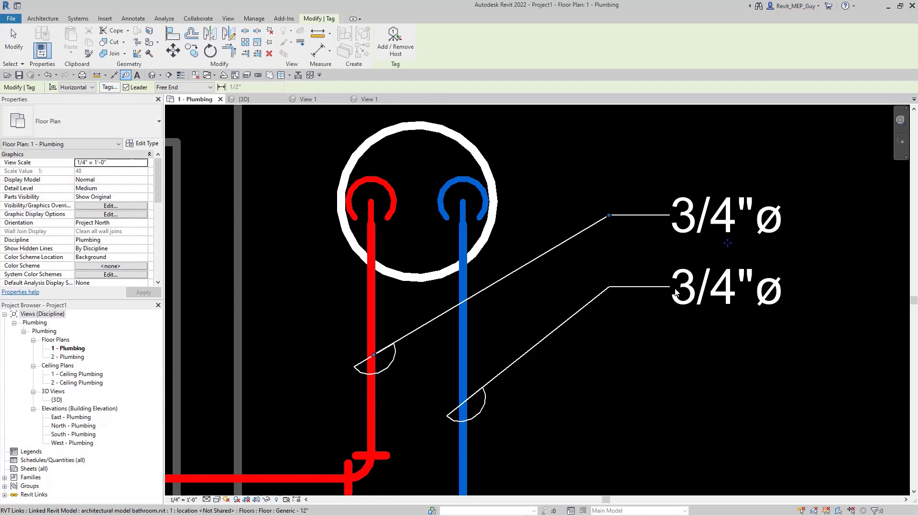
{"action": "scroll", "coordinate": [661, 321], "scroll_direction": "down", "scroll_amount": 5}
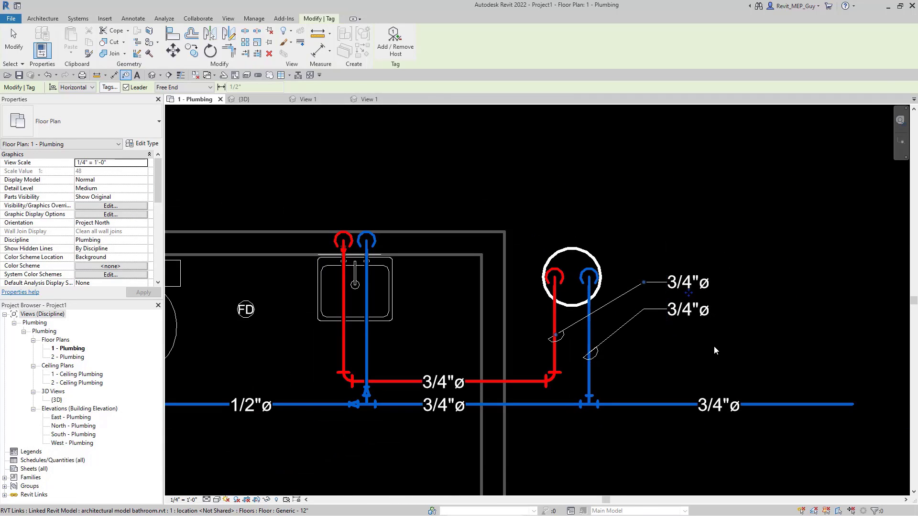
{"action": "scroll", "coordinate": [714, 345], "scroll_direction": "down", "scroll_amount": 1}
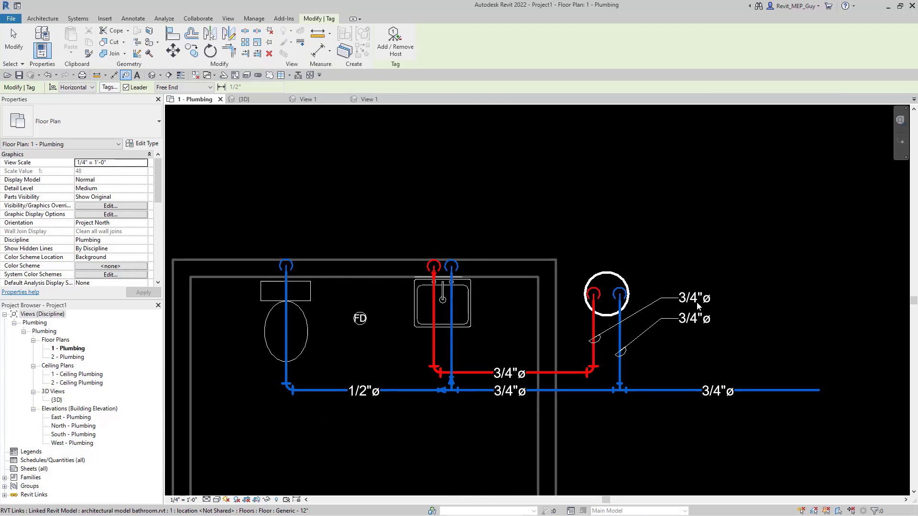
{"action": "key", "text": "Escape"}
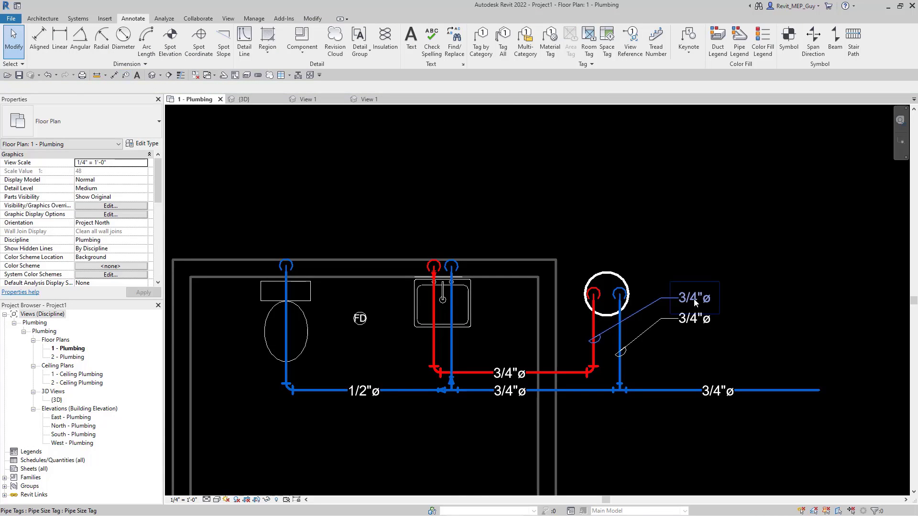
Duplicate the hot water tag's type as "Pipe Size Tag arrow" and set its Leader Arrowhead to Arrow Filled 15 Degree.
{"action": "left_click", "coordinate": [693, 299]}
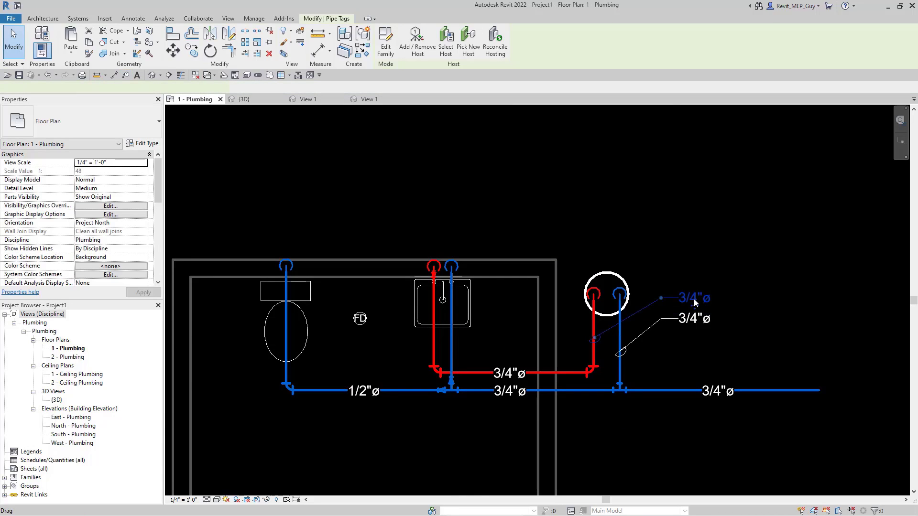
{"action": "left_click", "coordinate": [142, 144]}
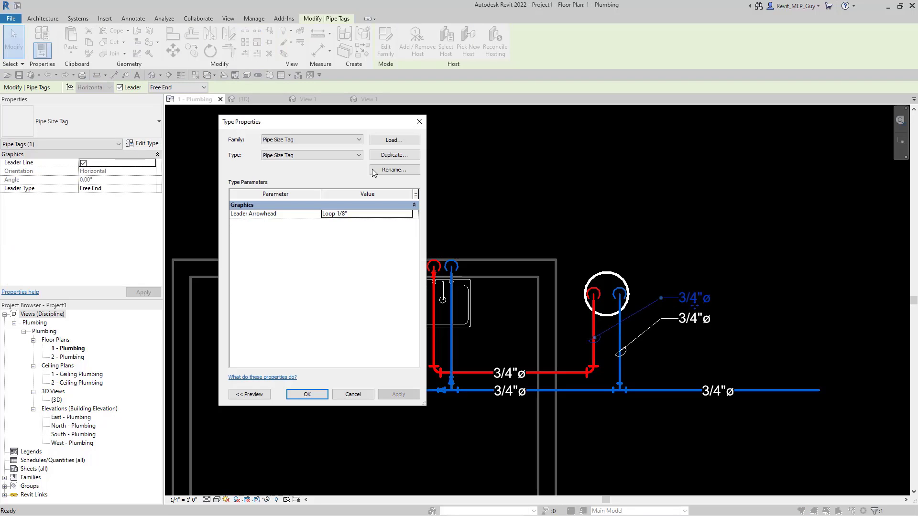
{"action": "left_click", "coordinate": [394, 154]}
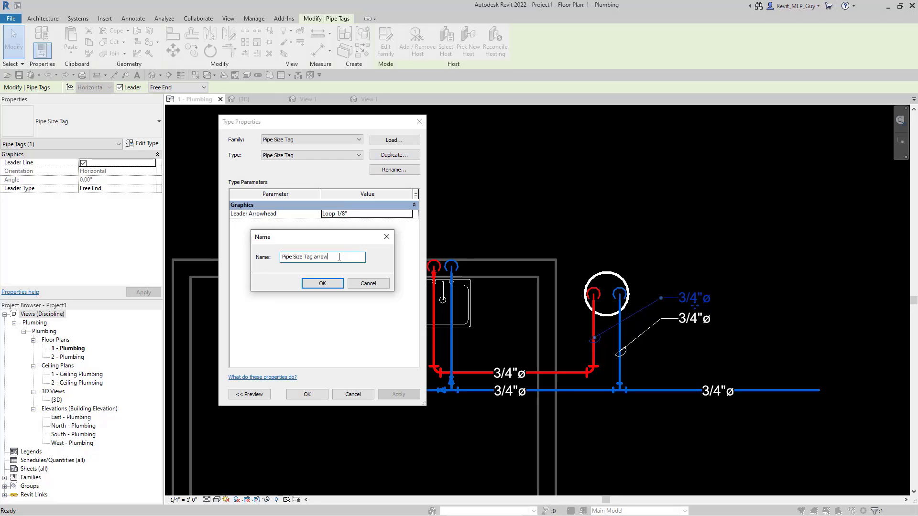
{"action": "left_click", "coordinate": [329, 286]}
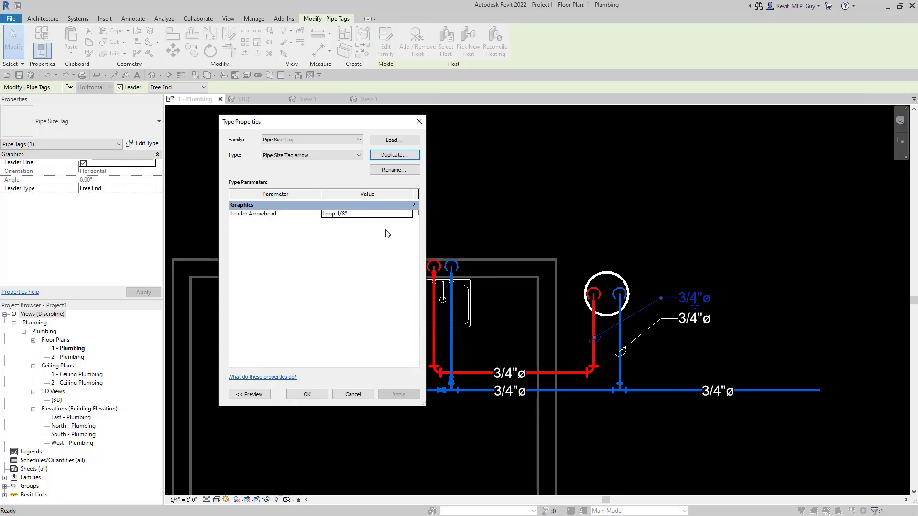
{"action": "left_click", "coordinate": [391, 214]}
{"action": "left_click", "coordinate": [409, 214]}
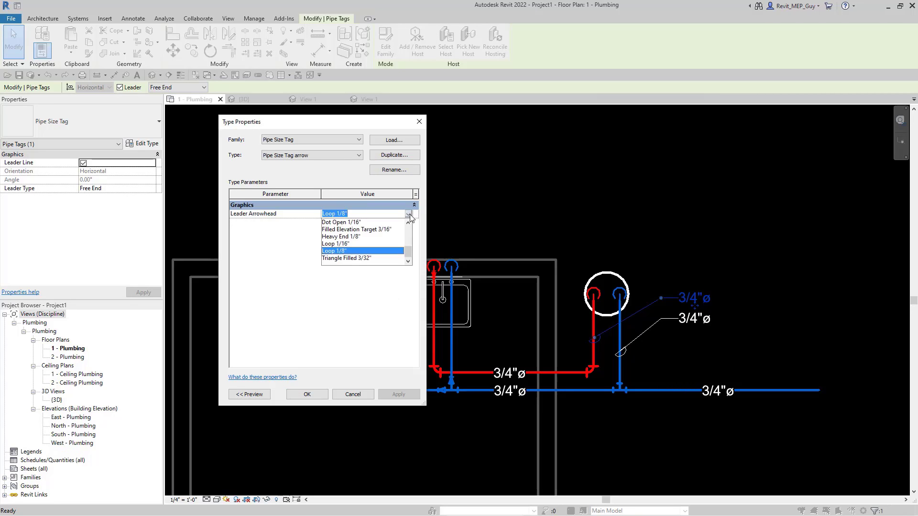
{"action": "scroll", "coordinate": [348, 228], "scroll_direction": "up", "scroll_amount": 5}
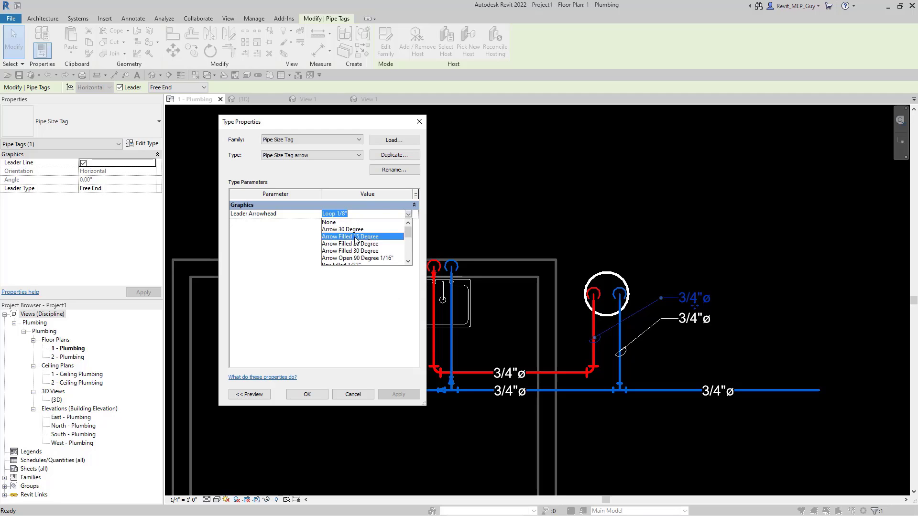
{"action": "left_click", "coordinate": [360, 237]}
{"action": "left_click", "coordinate": [307, 395]}
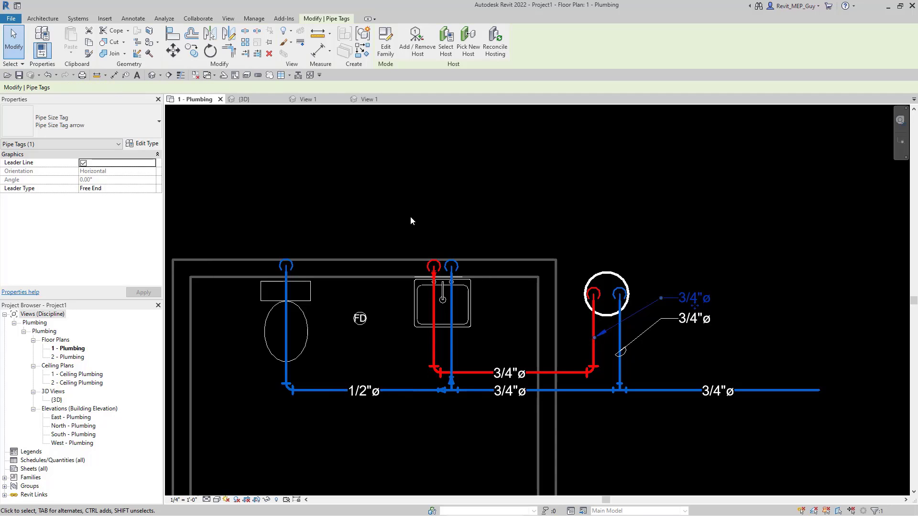
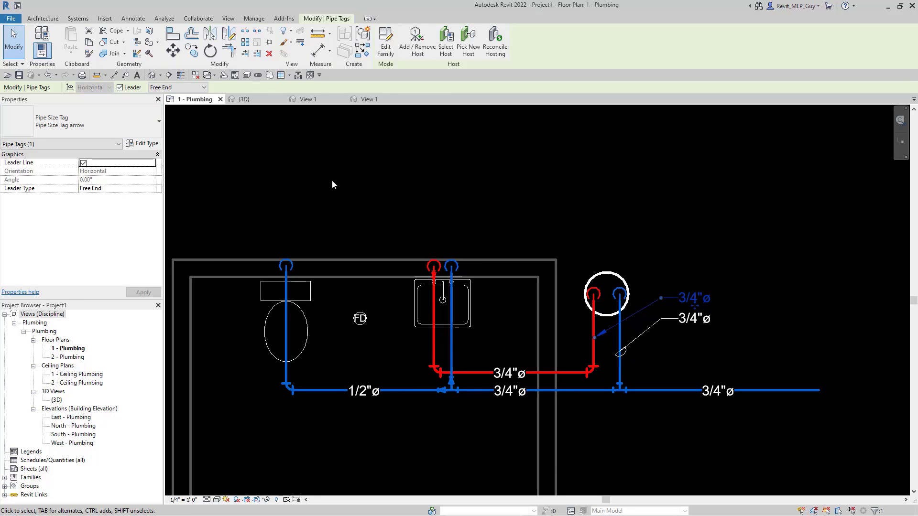
Tag the lavatory's cold water riser by category with a free-end leader, placing the text above the wall to the right.
{"action": "left_click", "coordinate": [133, 19]}
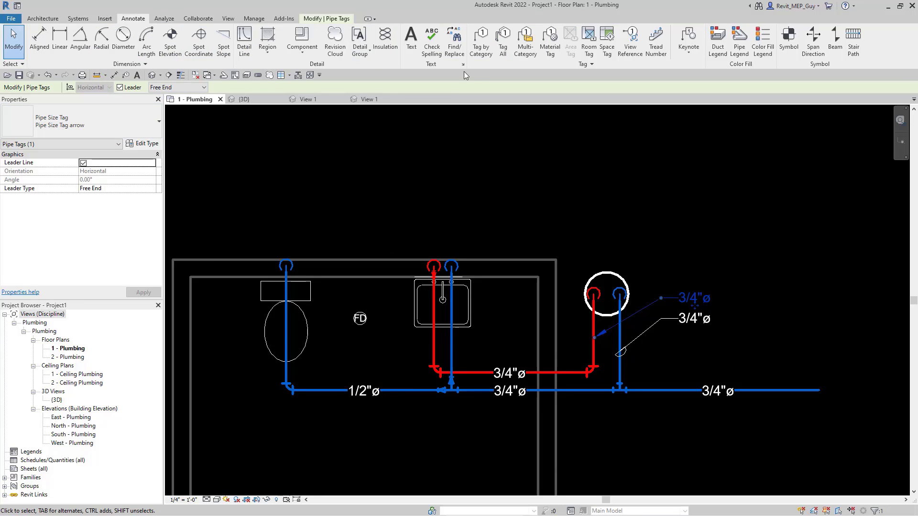
{"action": "left_click", "coordinate": [481, 43]}
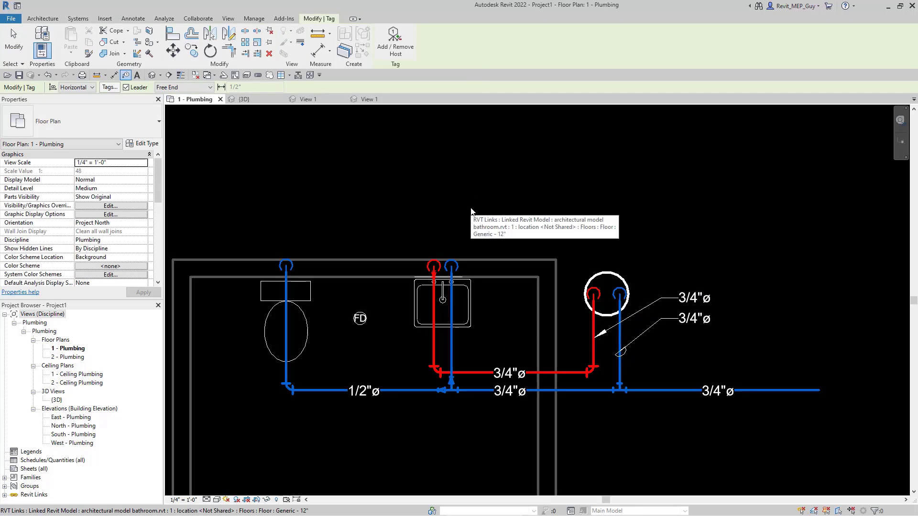
{"action": "left_click", "coordinate": [127, 87]}
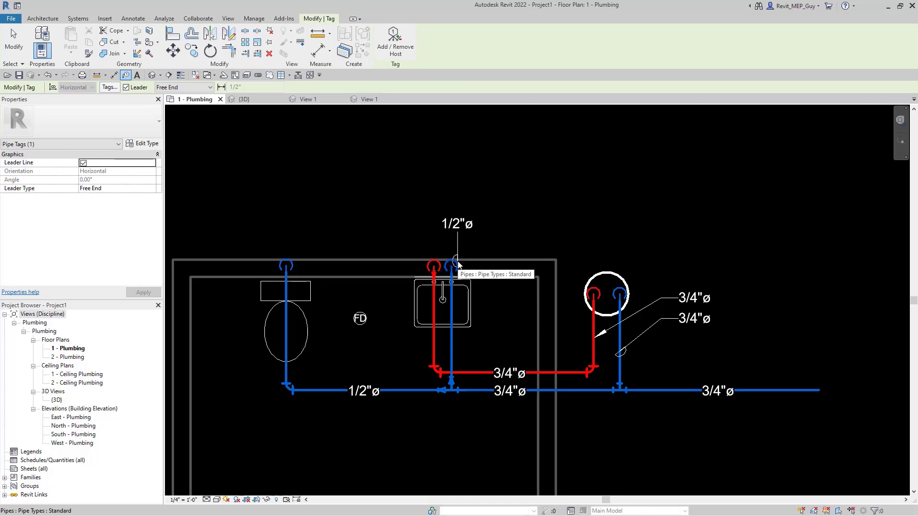
{"action": "left_click", "coordinate": [458, 261]}
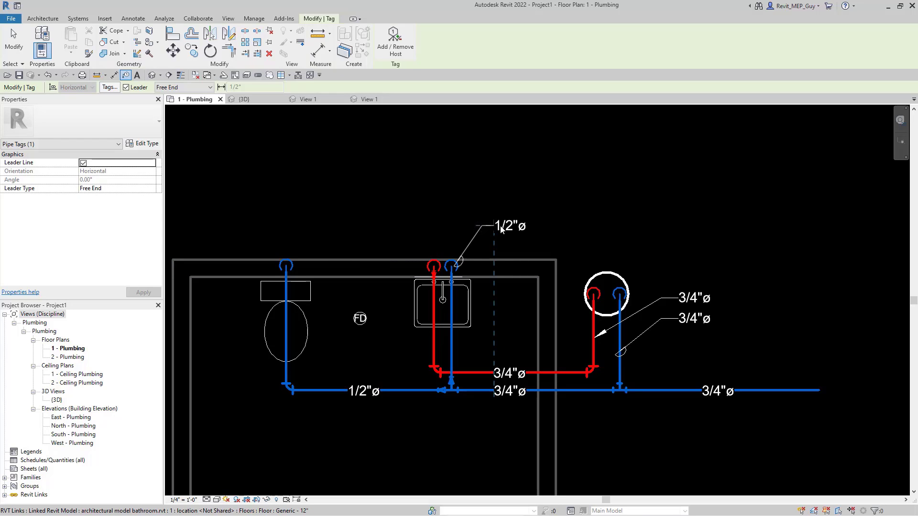
{"action": "left_click", "coordinate": [502, 230]}
{"action": "scroll", "coordinate": [522, 239], "scroll_direction": "up", "scroll_amount": 2}
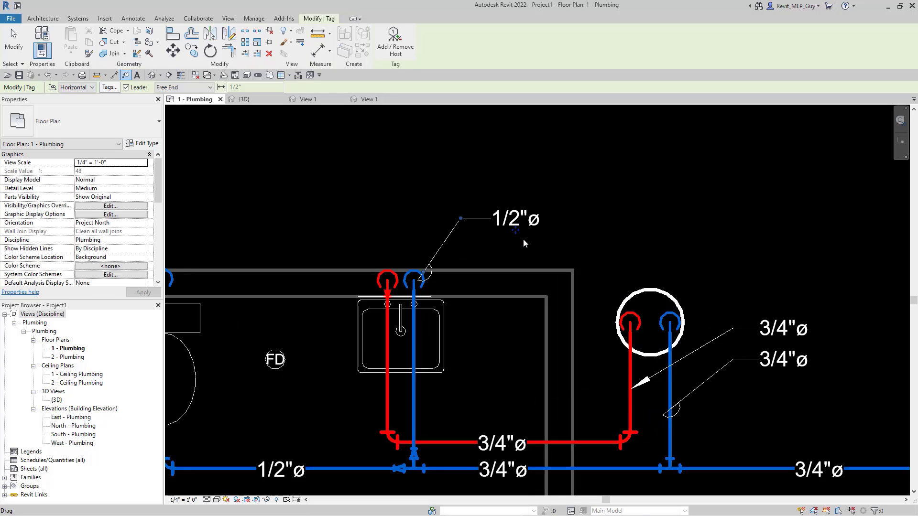
{"action": "key", "text": "Escape"}
{"action": "key", "text": "Escape"}
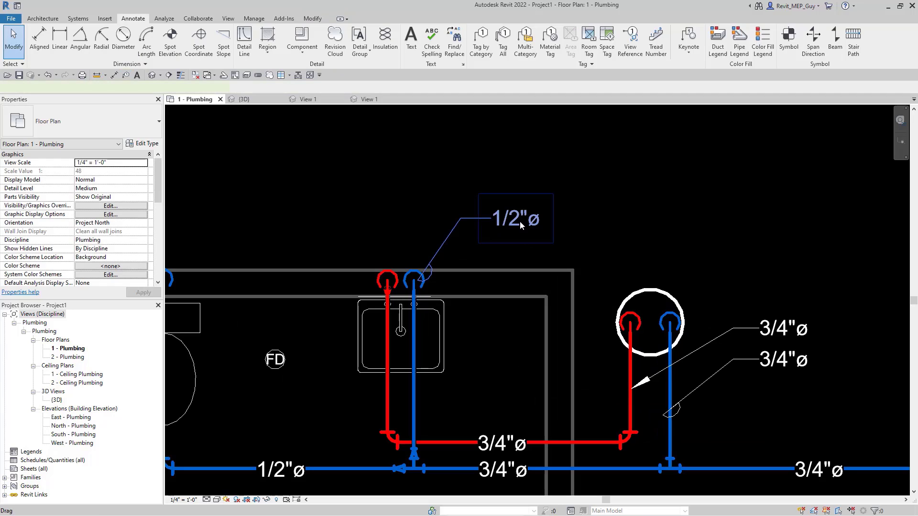
Change the lavatory cold water riser's tag to the Pipe Size Tag arrow type.
{"action": "left_click", "coordinate": [520, 221]}
{"action": "left_click", "coordinate": [62, 123]}
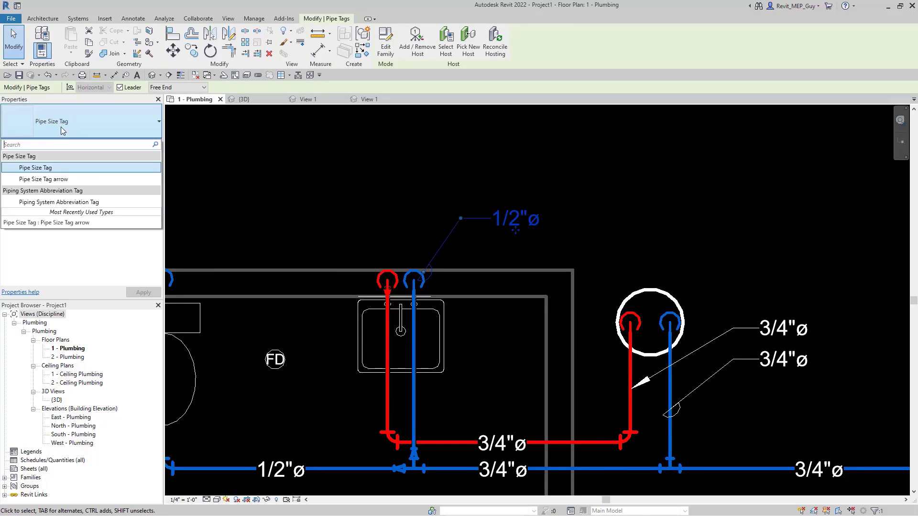
{"action": "left_click", "coordinate": [61, 180]}
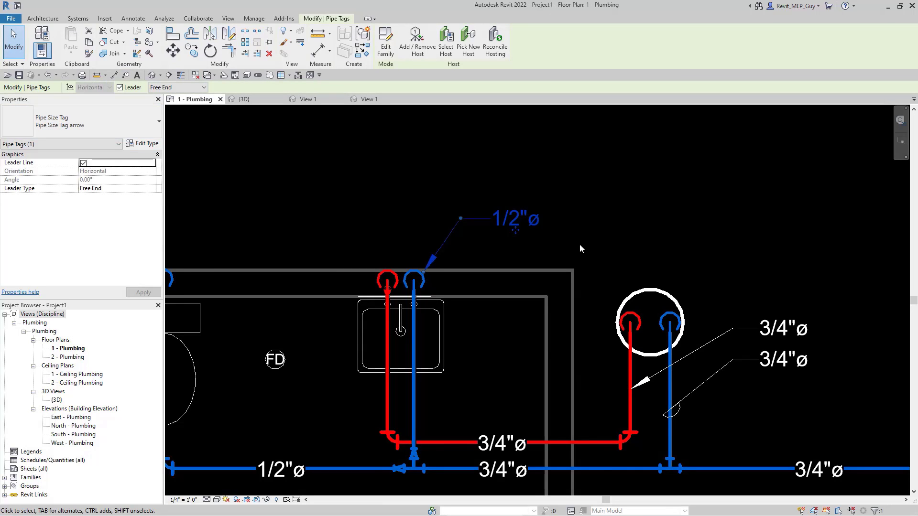
{"action": "left_click", "coordinate": [579, 245]}
Tag the lavatory's hot water riser with a tag similar to the cold water riser's, aligning its text and leader elbow above that tag.
{"action": "left_click", "coordinate": [510, 222]}
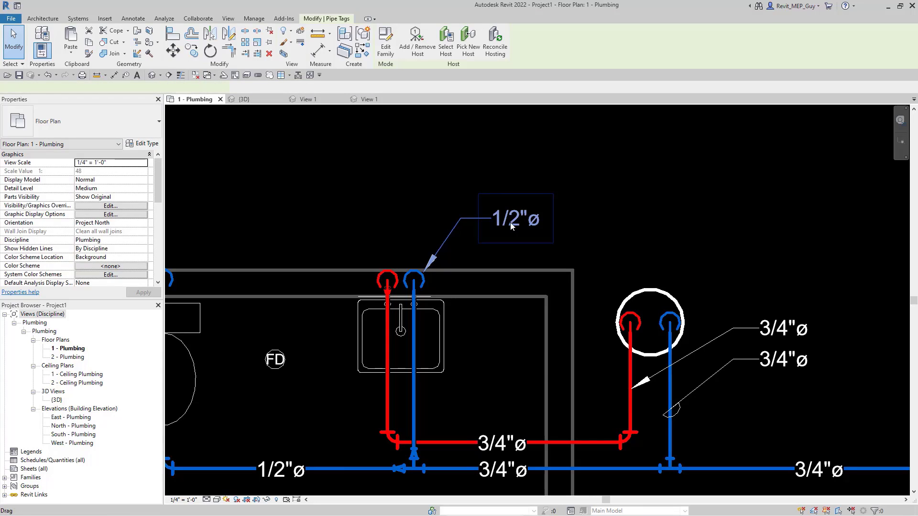
{"action": "right_click", "coordinate": [509, 221]}
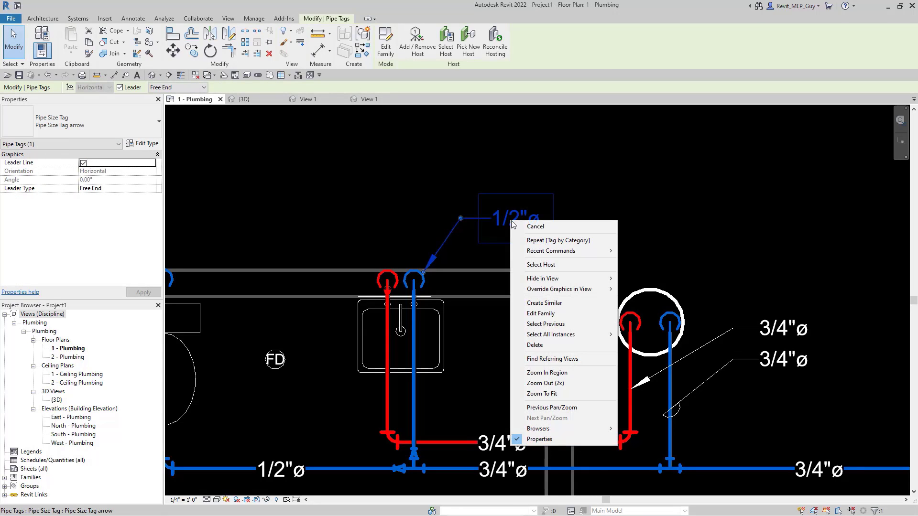
{"action": "left_click", "coordinate": [543, 303]}
{"action": "left_click", "coordinate": [392, 275]}
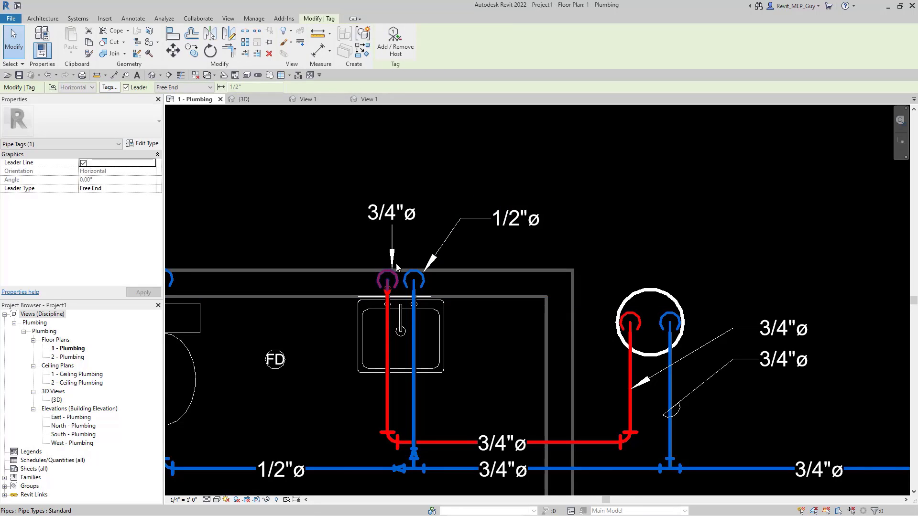
{"action": "left_click", "coordinate": [392, 270]}
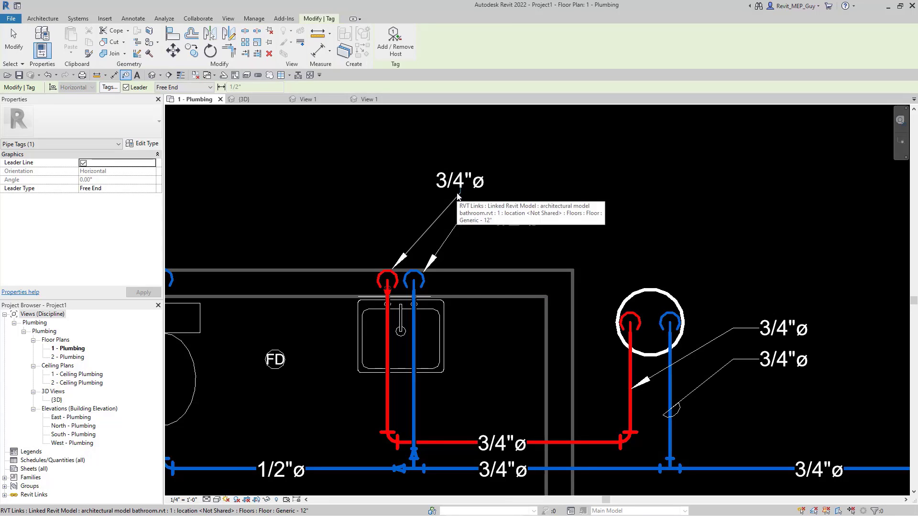
{"action": "left_click", "coordinate": [456, 193]}
{"action": "left_click", "coordinate": [568, 203]}
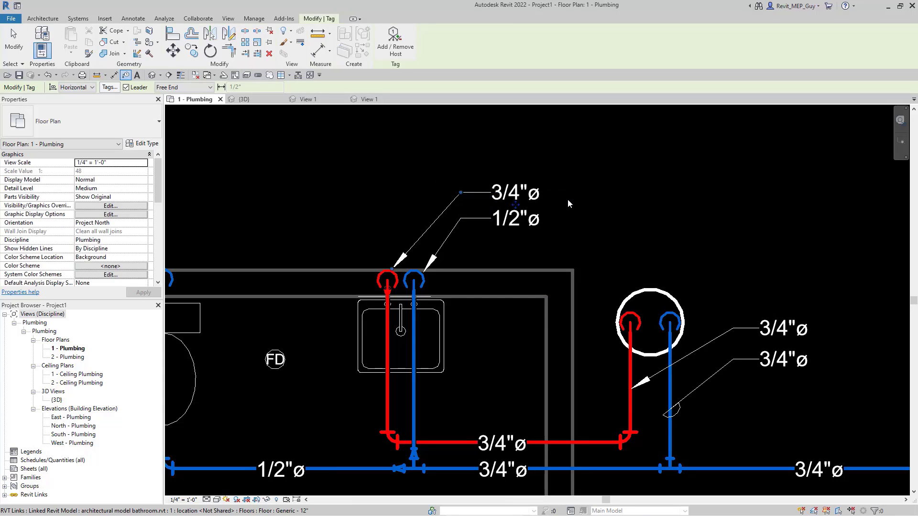
{"action": "key", "text": "Escape"}
{"action": "key", "text": "Escape"}
Tag the toilet's cold water riser by category with a free-end leader, placing the text above the wall level with the lavatory's cold water tag.
{"action": "scroll", "coordinate": [596, 187], "scroll_direction": "down", "scroll_amount": 2}
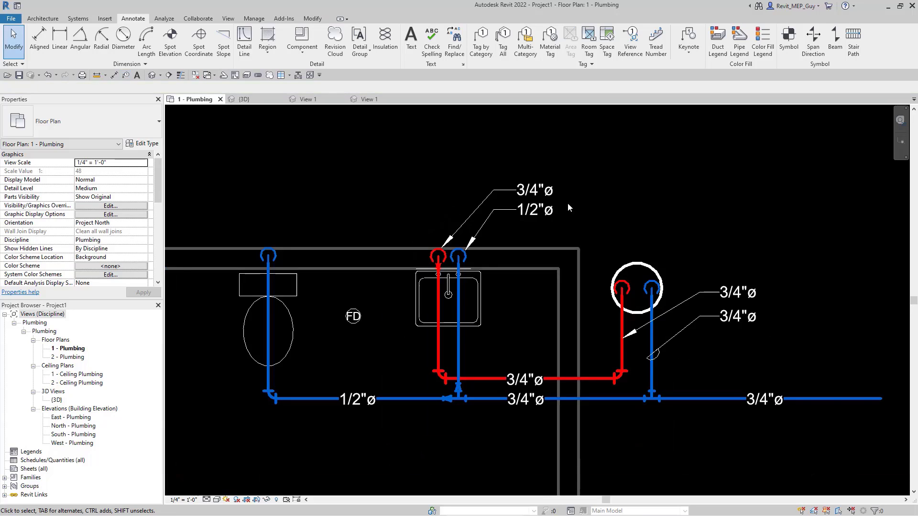
{"action": "key", "text": "t"}
{"action": "key", "text": "g"}
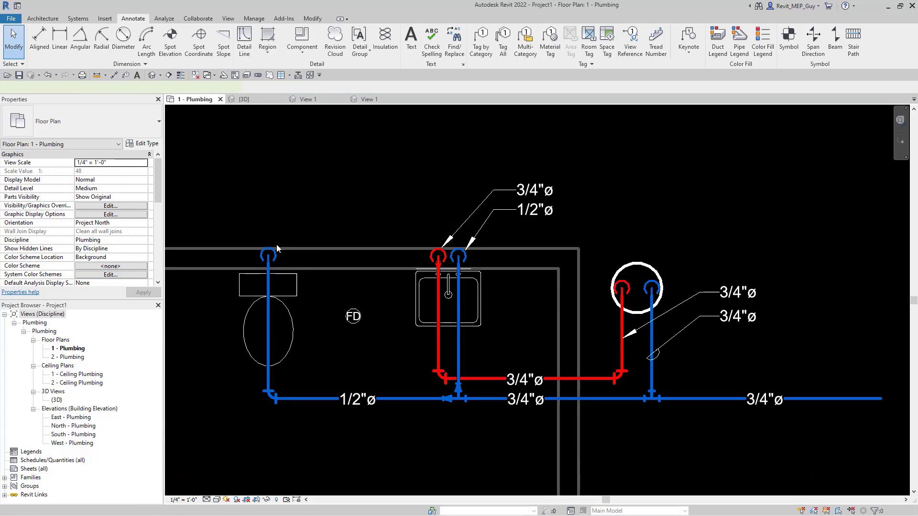
{"action": "left_click", "coordinate": [276, 246]}
{"action": "left_click_drag", "start_coordinate": [277, 217], "coordinate": [339, 216]}
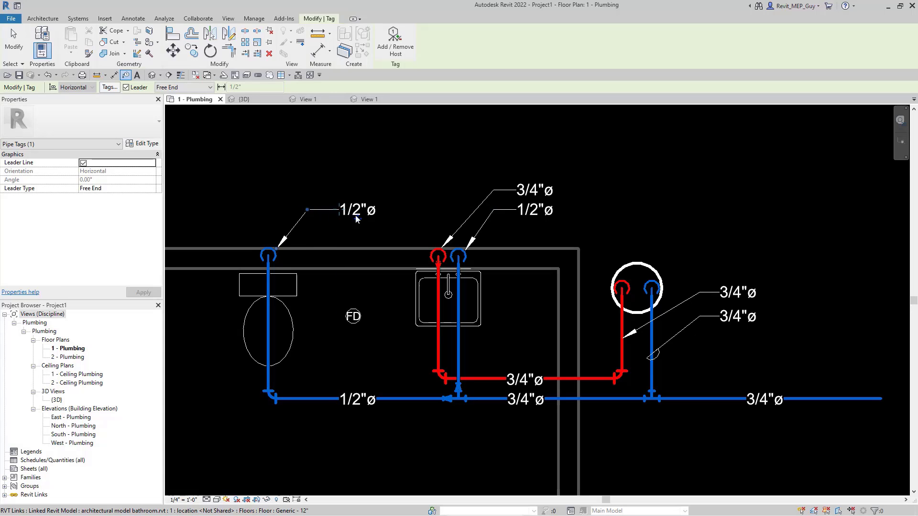
{"action": "left_click", "coordinate": [448, 219]}
{"action": "scroll", "coordinate": [388, 167], "scroll_direction": "down", "scroll_amount": 1}
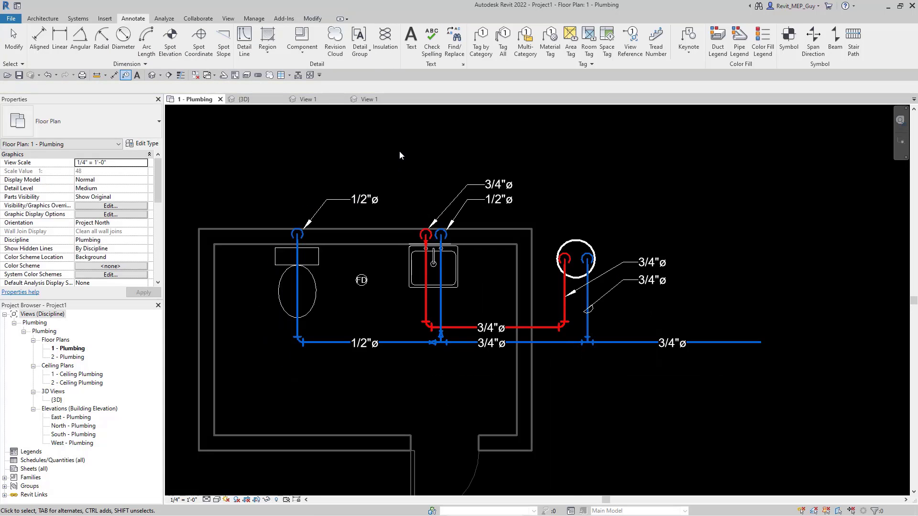
Change the water heater's hot water pipe tag to the Pipe Size Tag type.
{"action": "middle_click_drag", "start_coordinate": [400, 155], "coordinate": [451, 155]}
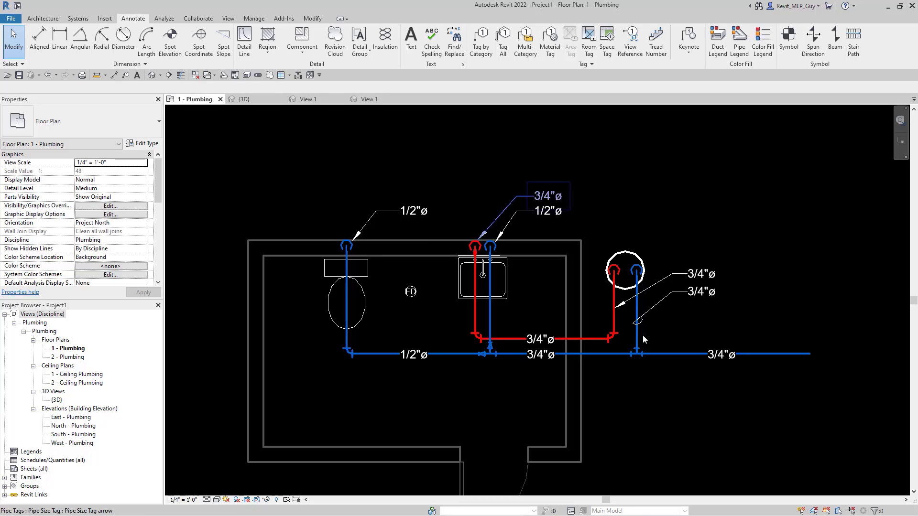
{"action": "scroll", "coordinate": [667, 337], "scroll_direction": "up", "scroll_amount": 2}
{"action": "left_click", "coordinate": [718, 240]}
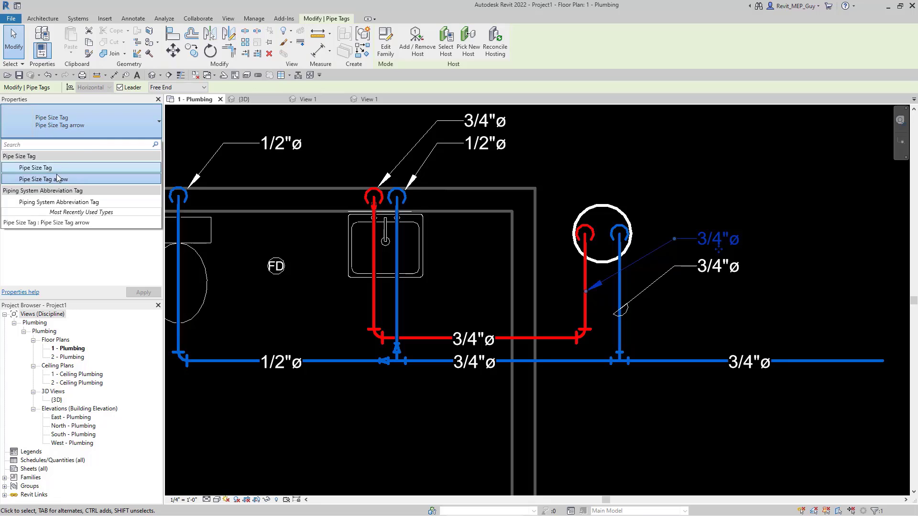
{"action": "left_click", "coordinate": [50, 170]}
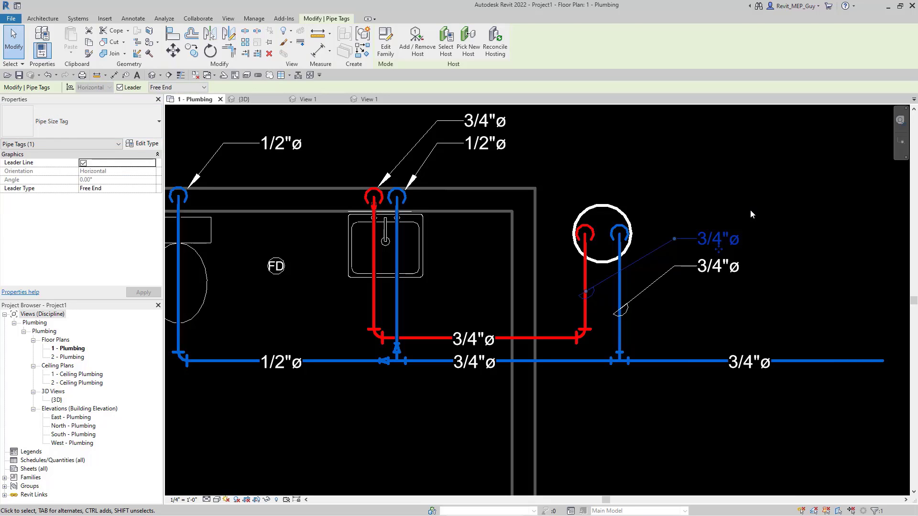
{"action": "left_click", "coordinate": [750, 210]}
Open the {3D} view and set its scale to 1/2" = 1'-0".
{"action": "scroll", "coordinate": [699, 337], "scroll_direction": "down", "scroll_amount": 2}
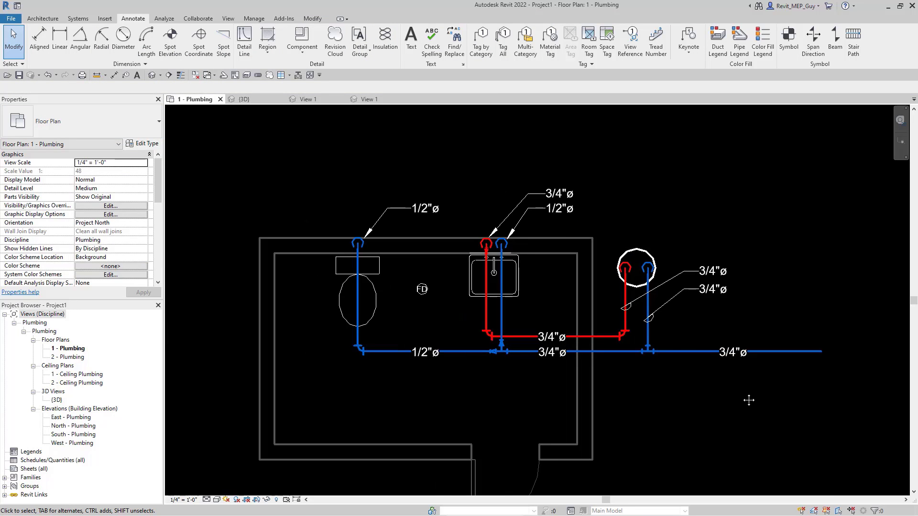
{"action": "middle_click_drag", "start_coordinate": [745, 399], "coordinate": [733, 334]}
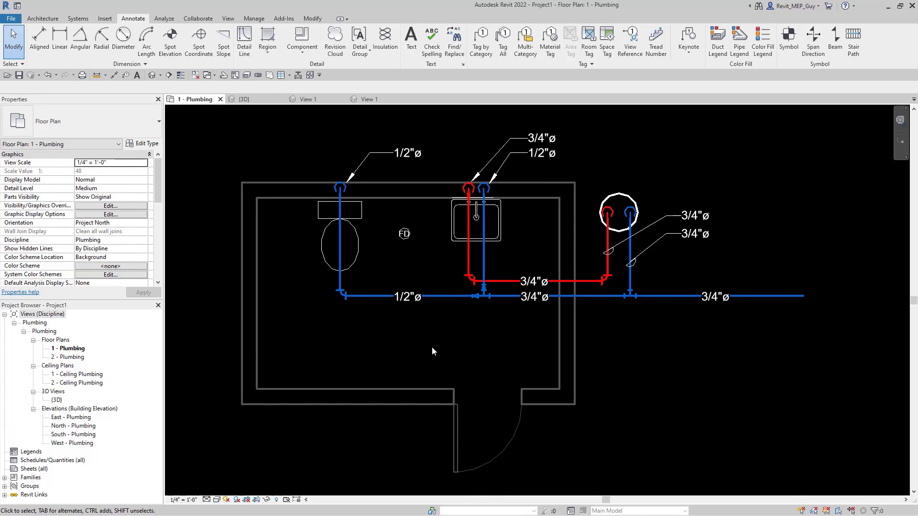
{"action": "scroll", "coordinate": [411, 371], "scroll_direction": "down", "scroll_amount": 1}
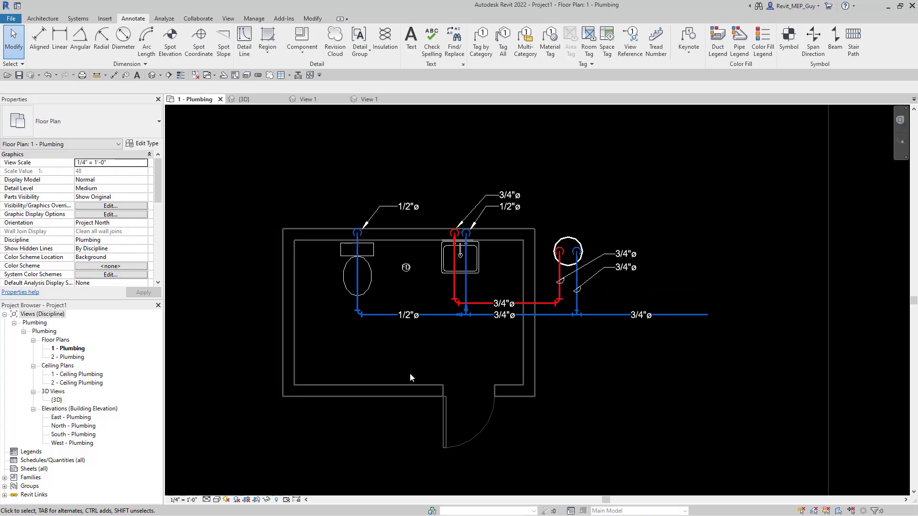
{"action": "left_click", "coordinate": [244, 100]}
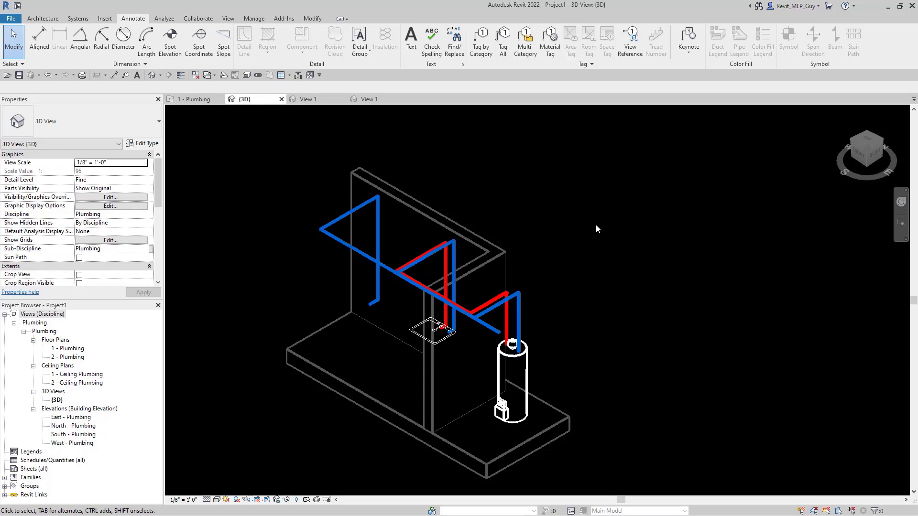
{"action": "scroll", "coordinate": [466, 390], "scroll_direction": "up", "scroll_amount": 4}
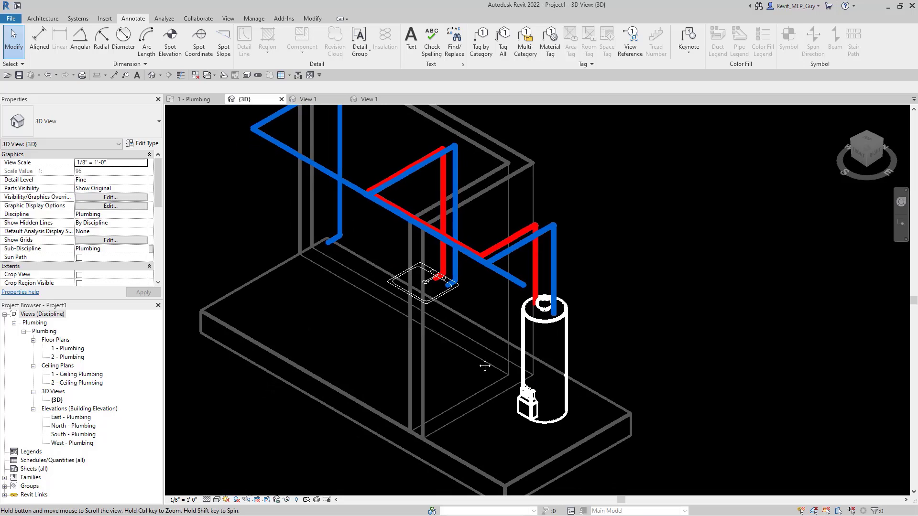
{"action": "scroll", "coordinate": [479, 357], "scroll_direction": "down", "scroll_amount": 1}
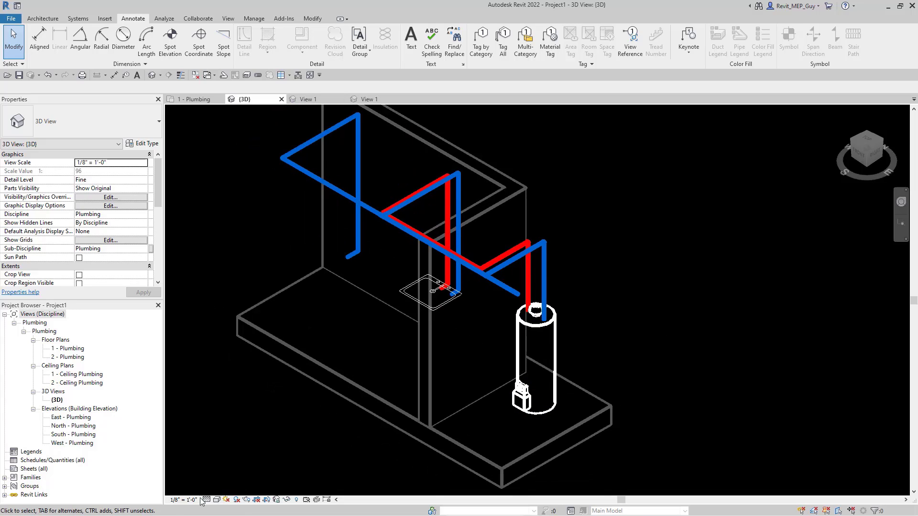
{"action": "left_click", "coordinate": [183, 499]}
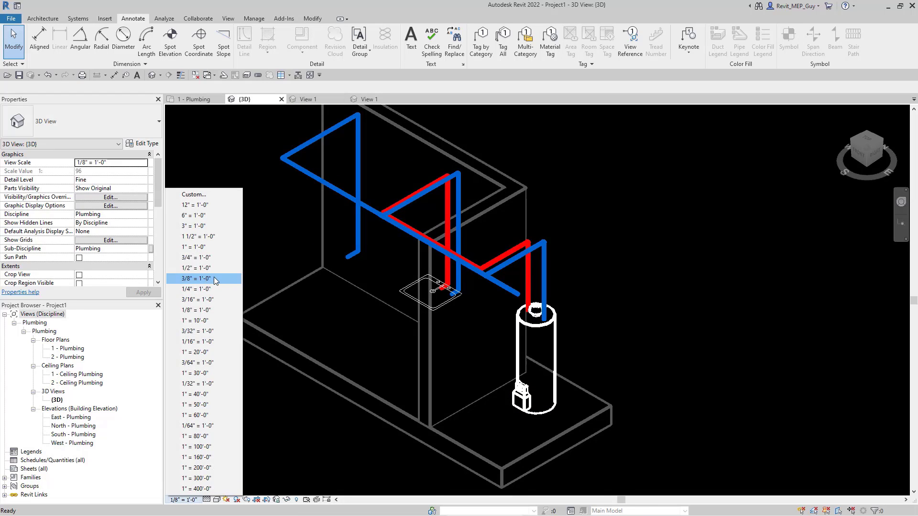
{"action": "left_click", "coordinate": [200, 269]}
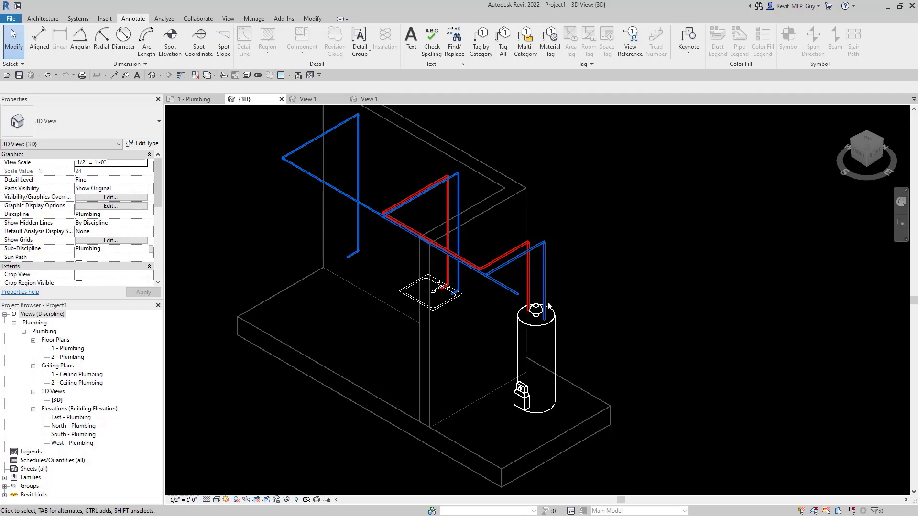
{"action": "scroll", "coordinate": [643, 282], "scroll_direction": "down", "scroll_amount": 1}
{"action": "scroll", "coordinate": [646, 269], "scroll_direction": "up", "scroll_amount": 1}
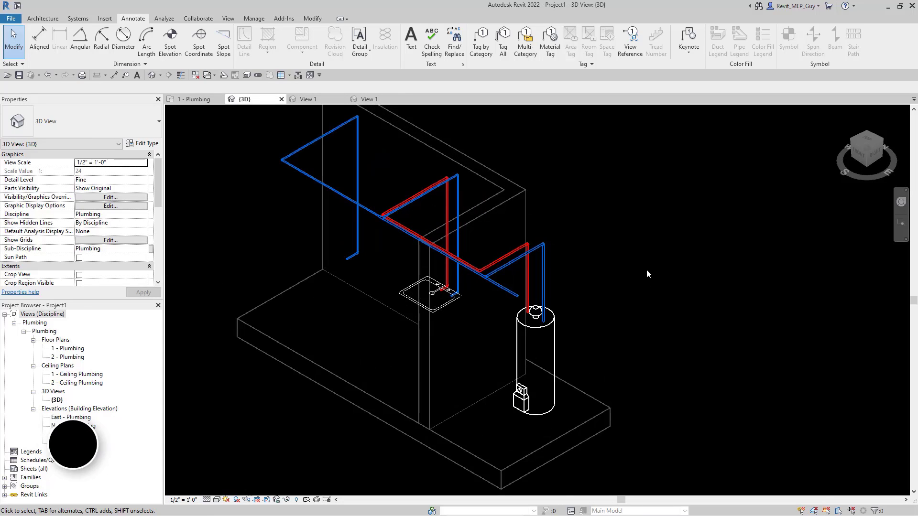
Try the Medium detail level in the 3D view, and return the view to Fine.
{"action": "left_click", "coordinate": [206, 499]}
{"action": "left_click", "coordinate": [222, 483]}
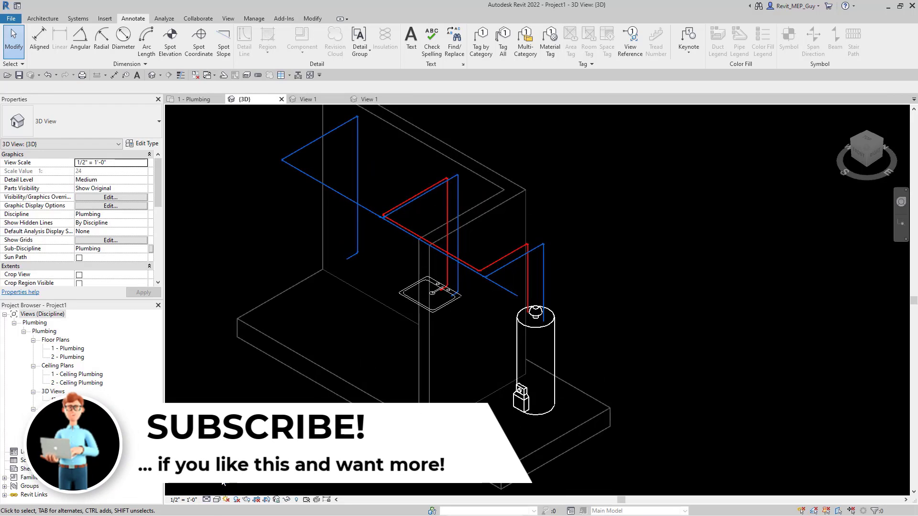
{"action": "left_click", "coordinate": [206, 499]}
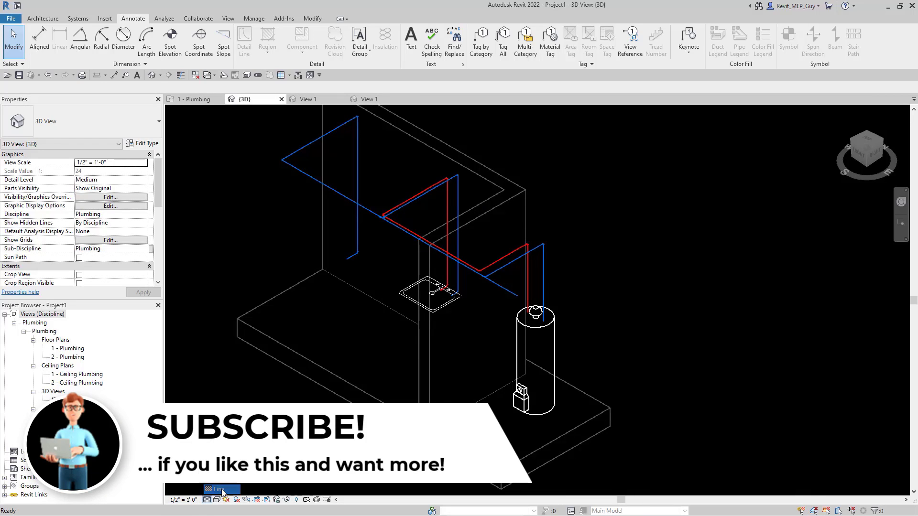
{"action": "left_click", "coordinate": [221, 490]}
{"action": "scroll", "coordinate": [441, 256], "scroll_direction": "up", "scroll_amount": 2}
{"action": "scroll", "coordinate": [474, 217], "scroll_direction": "down", "scroll_amount": 1}
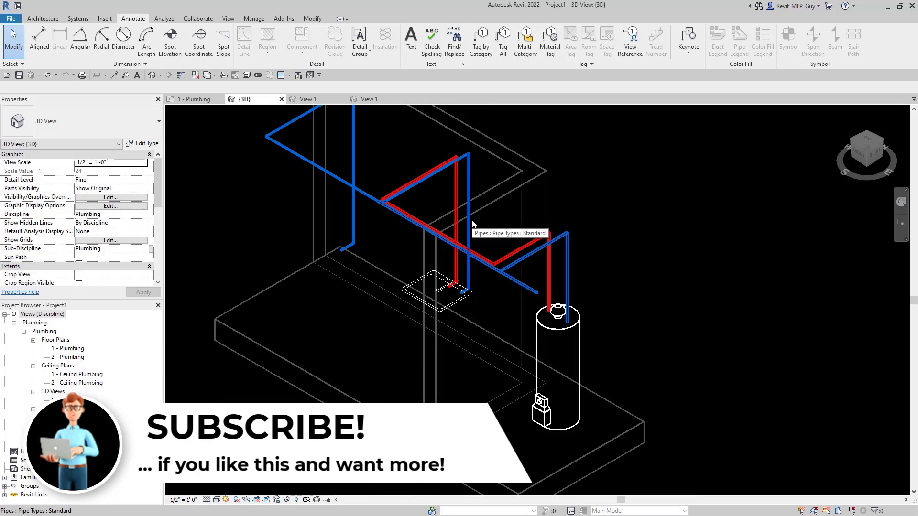
{"action": "scroll", "coordinate": [403, 340], "scroll_direction": "down", "scroll_amount": 1}
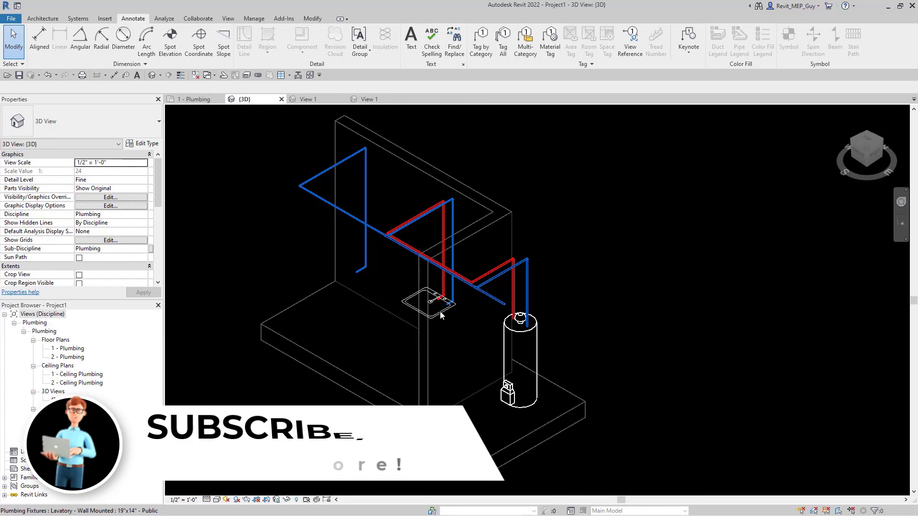
{"action": "scroll", "coordinate": [441, 316], "scroll_direction": "up", "scroll_amount": 2}
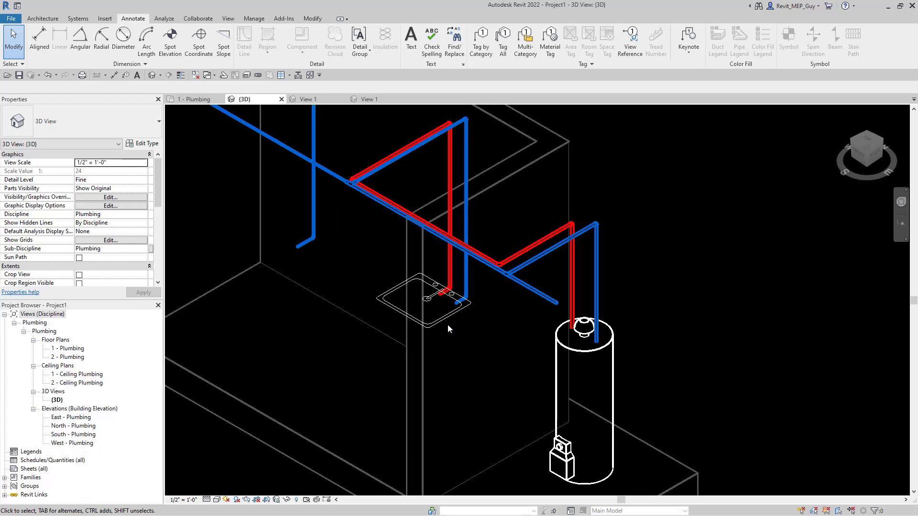
Hide the Plumbing Fixtures category in the 3D view's visibility/graphic overrides.
{"action": "key", "text": "v"}
{"action": "key", "text": "g"}
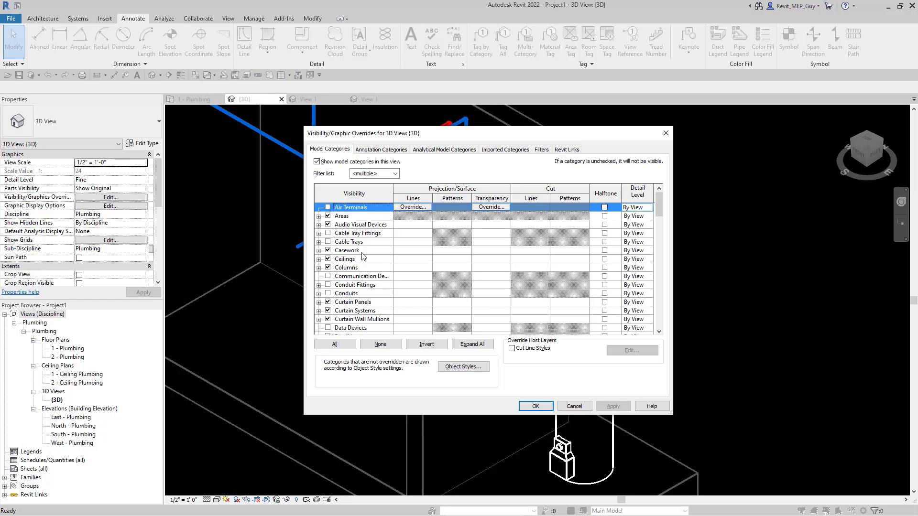
{"action": "left_click", "coordinate": [362, 254]}
{"action": "key", "text": "p"}
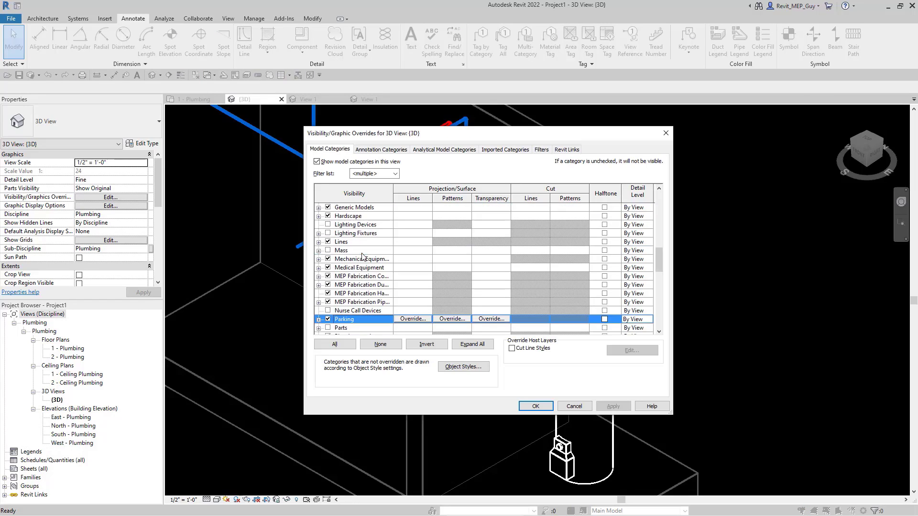
{"action": "scroll", "coordinate": [362, 257], "scroll_direction": "down", "scroll_amount": 2}
{"action": "scroll", "coordinate": [356, 305], "scroll_direction": "down", "scroll_amount": 1}
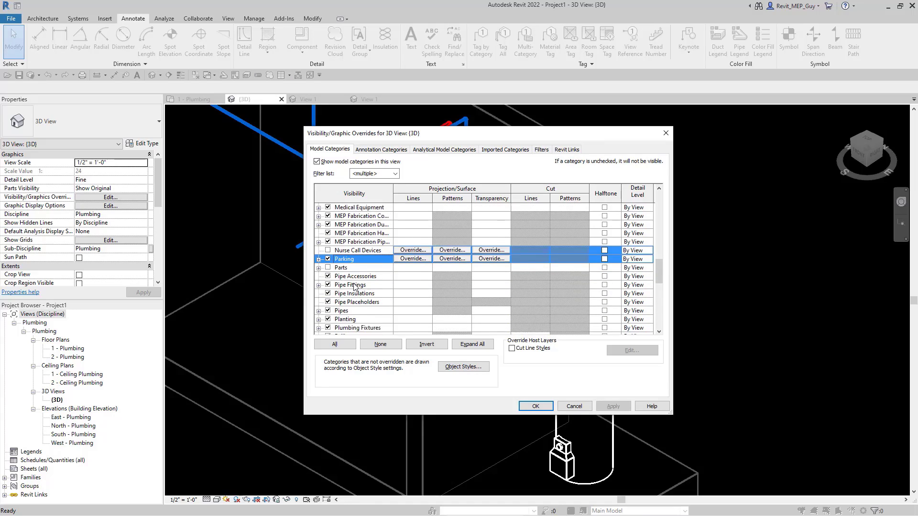
{"action": "left_click", "coordinate": [330, 312]}
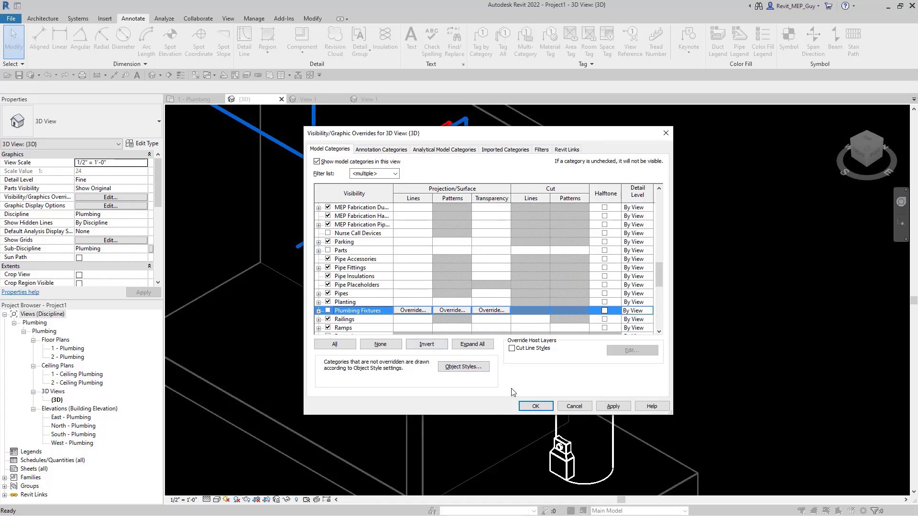
{"action": "left_click", "coordinate": [536, 405]}
Hide the linked "architectural model bathroom.rvt" in the 3D view's visibility/graphic overrides.
{"action": "scroll", "coordinate": [479, 362], "scroll_direction": "down", "scroll_amount": 5}
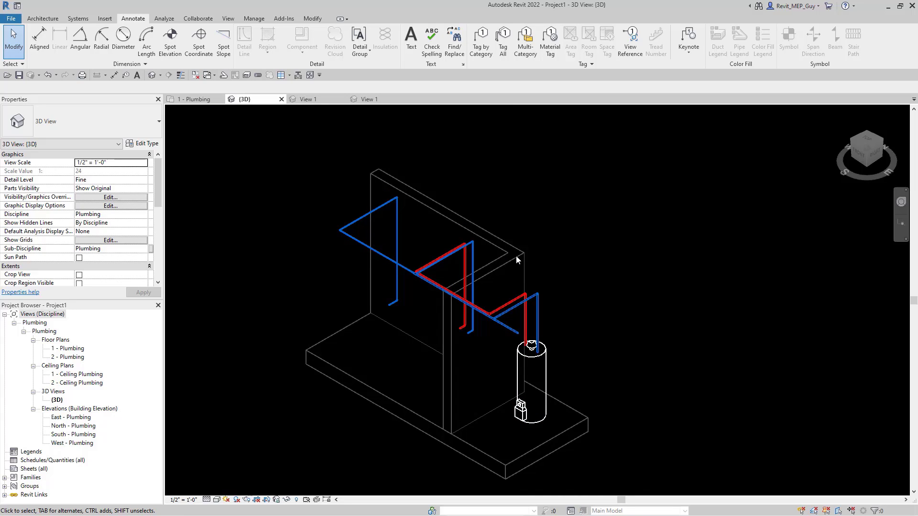
{"action": "key", "text": "v"}
{"action": "key", "text": "v"}
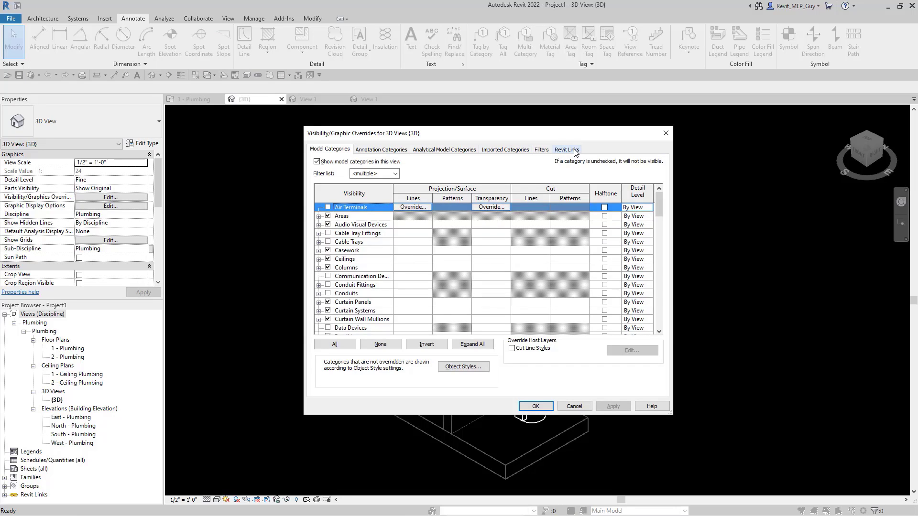
{"action": "left_click", "coordinate": [567, 149]}
{"action": "left_click", "coordinate": [327, 193]}
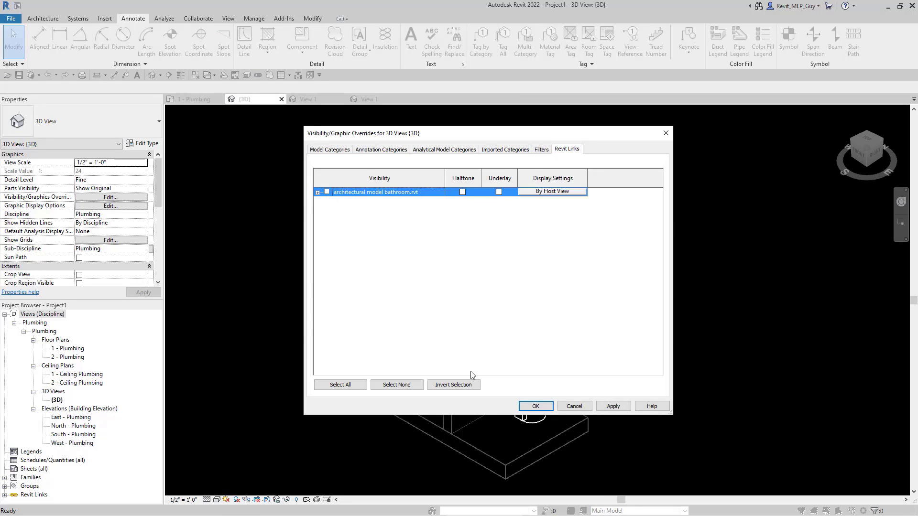
{"action": "left_click", "coordinate": [534, 406]}
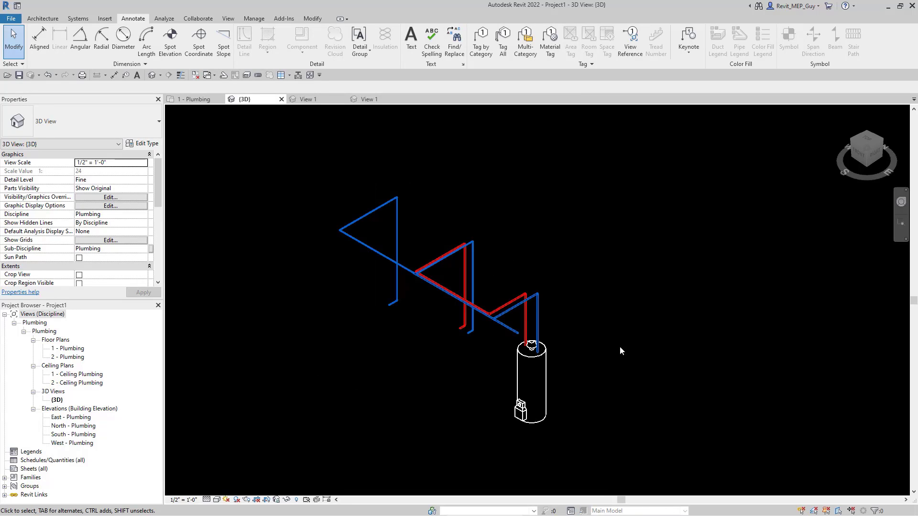
{"action": "mouse_move", "coordinate": [632, 312]}
{"action": "middle_mouse_down", "text": "shift"}
{"action": "mouse_move", "coordinate": [617, 328]}
{"action": "mouse_move", "coordinate": [621, 378]}
{"action": "mouse_move", "coordinate": [659, 340]}
{"action": "mouse_move", "coordinate": [624, 305]}
{"action": "mouse_move", "coordinate": [621, 266]}
{"action": "mouse_move", "coordinate": [645, 299]}
{"action": "middle_mouse_up", "text": "shift"}
{"action": "scroll", "coordinate": [487, 337], "scroll_direction": "up", "scroll_amount": 3}
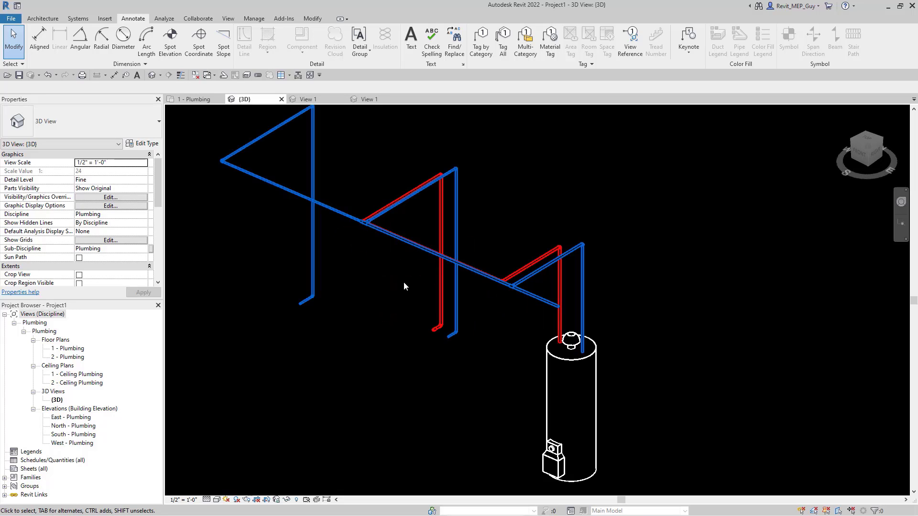
Set the middle elevation of the horizontal 3/4" hot water branch to the lavatory to 8' 0".
{"action": "left_click", "coordinate": [360, 219]}
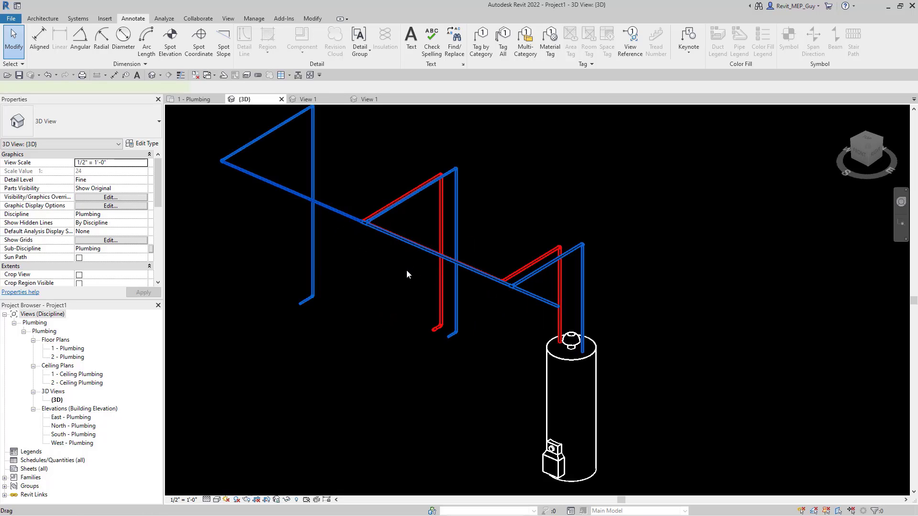
{"action": "left_click", "coordinate": [405, 270]}
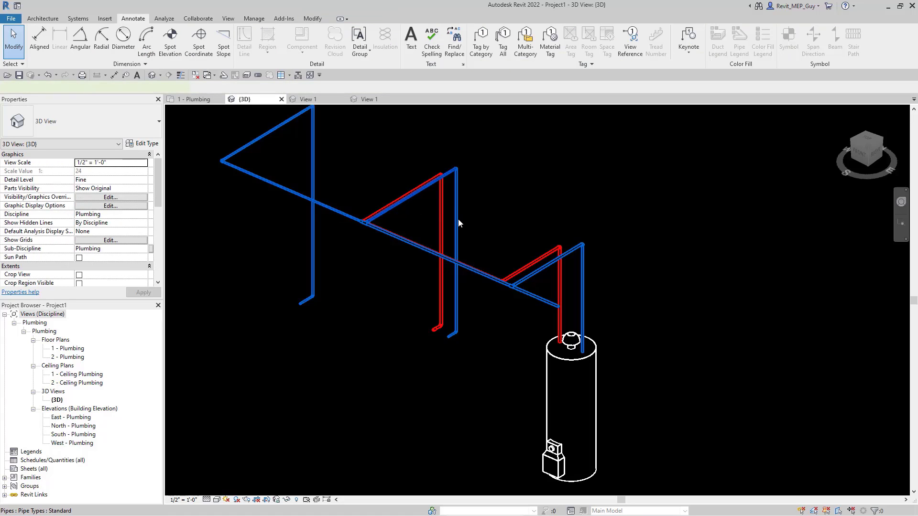
{"action": "scroll", "coordinate": [394, 181], "scroll_direction": "up", "scroll_amount": 3}
{"action": "left_click", "coordinate": [410, 211]}
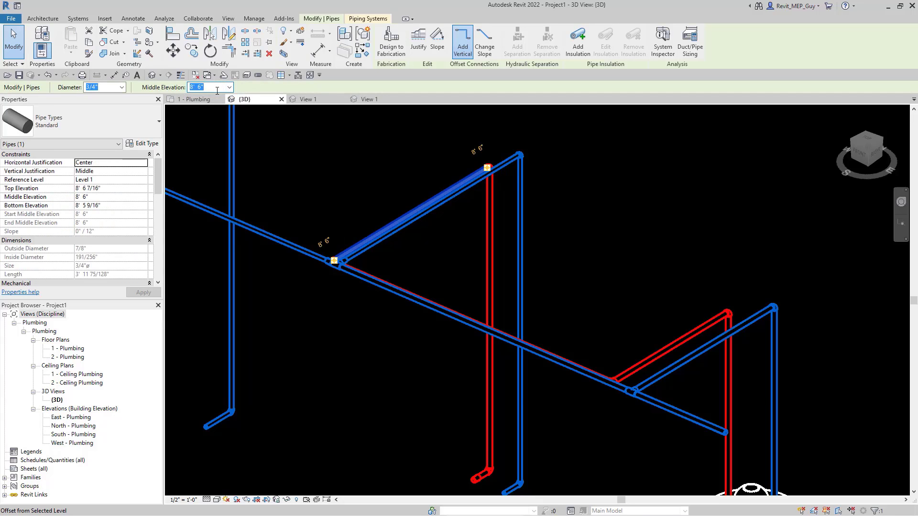
{"action": "key", "text": "Return"}
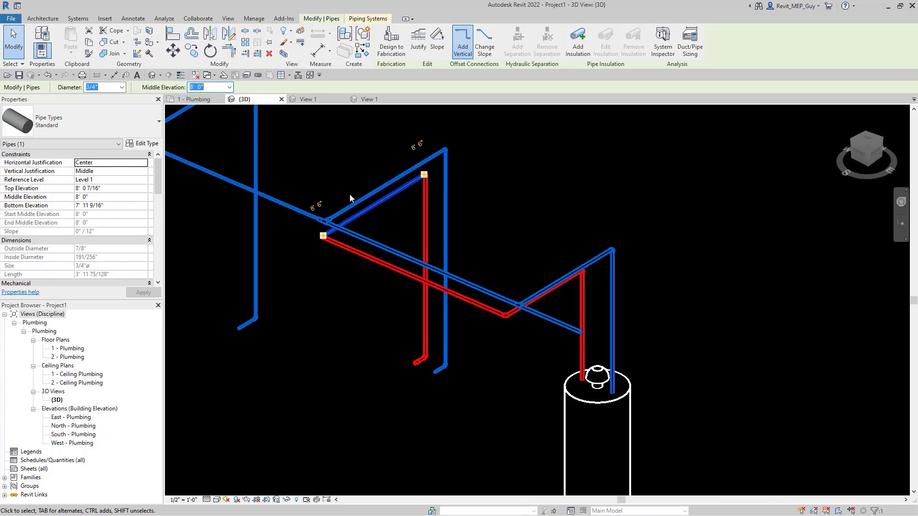
{"action": "scroll", "coordinate": [352, 198], "scroll_direction": "down", "scroll_amount": 3}
{"action": "left_click", "coordinate": [402, 360]}
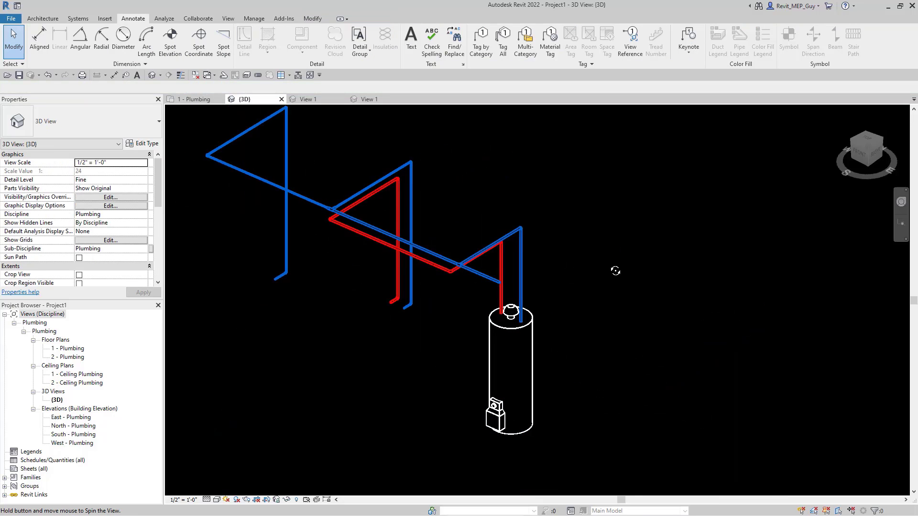
Reveal hidden elements in the 3D view, extend the section box beyond the water heater to uncover the clipped cold water main, and exit reveal mode.
{"action": "mouse_move", "coordinate": [615, 268]}
{"action": "middle_mouse_down", "text": "shift"}
{"action": "mouse_move", "coordinate": [604, 265]}
{"action": "mouse_move", "coordinate": [612, 254]}
{"action": "middle_mouse_up", "text": "shift"}
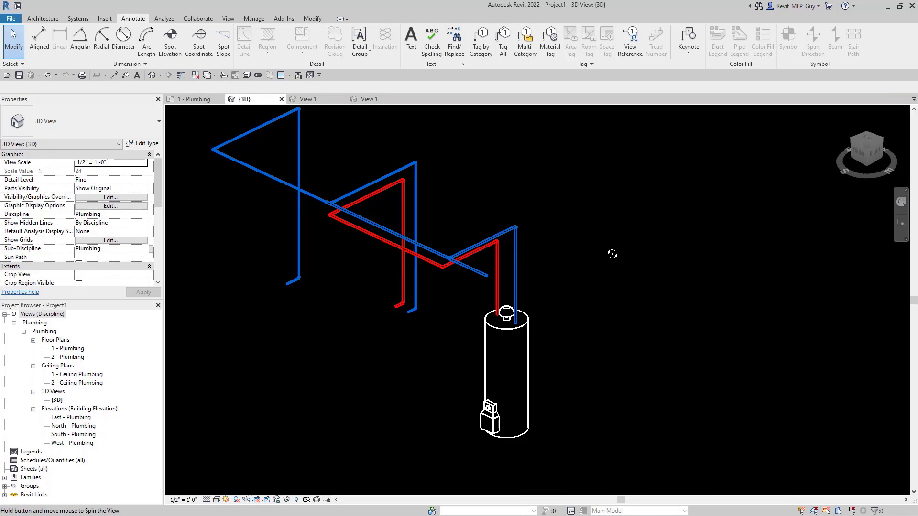
{"action": "scroll", "coordinate": [543, 305], "scroll_direction": "down", "scroll_amount": 2}
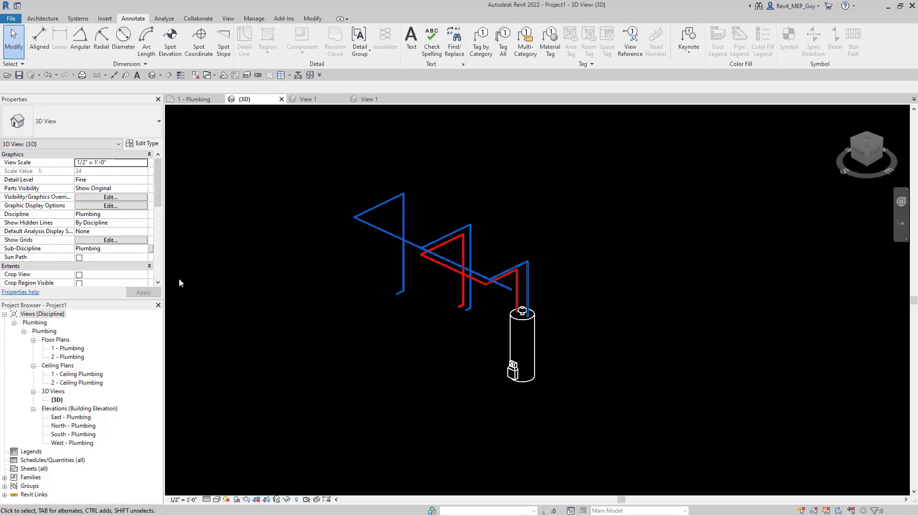
{"action": "scroll", "coordinate": [95, 213], "scroll_direction": "down", "scroll_amount": 4}
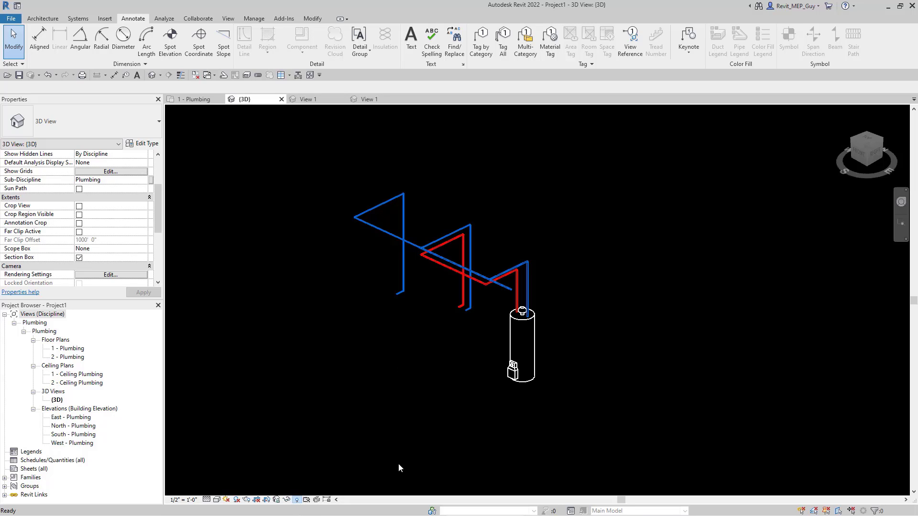
{"action": "left_click", "coordinate": [296, 499]}
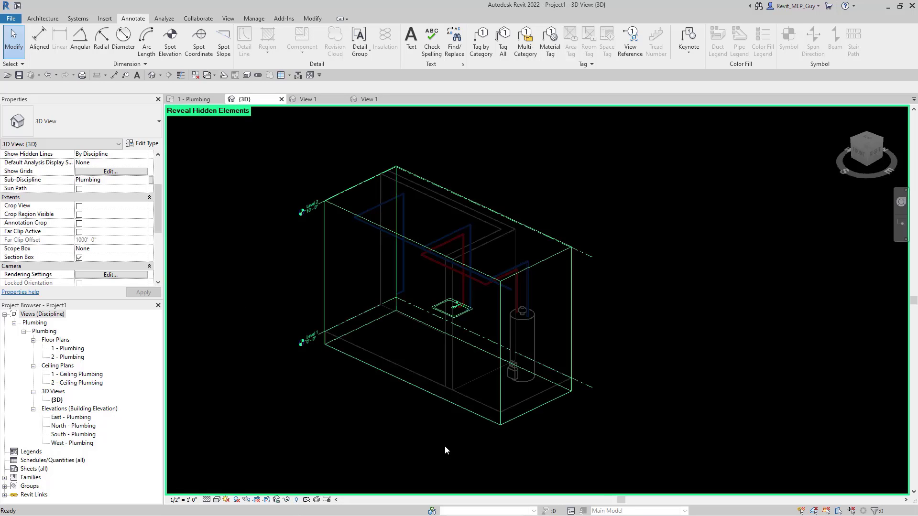
{"action": "left_click", "coordinate": [553, 264]}
{"action": "left_click_drag", "start_coordinate": [538, 340], "coordinate": [586, 372]}
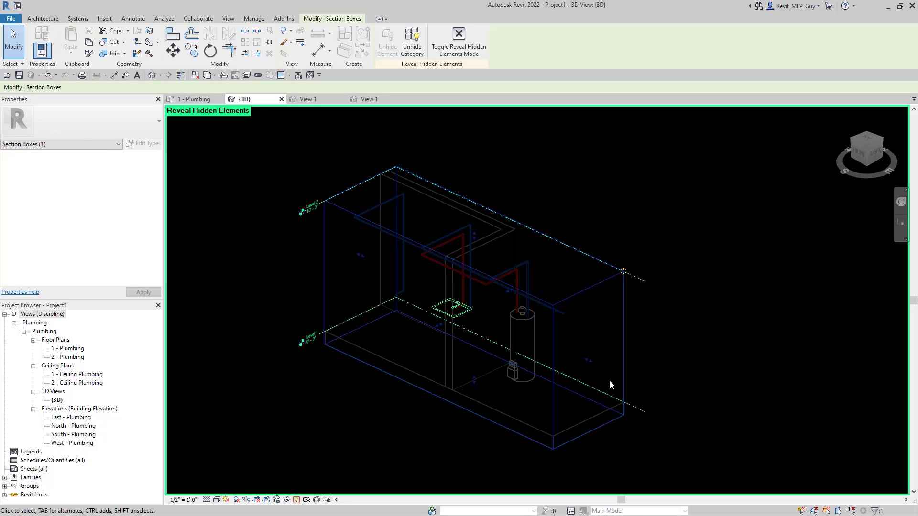
{"action": "left_click", "coordinate": [241, 233]}
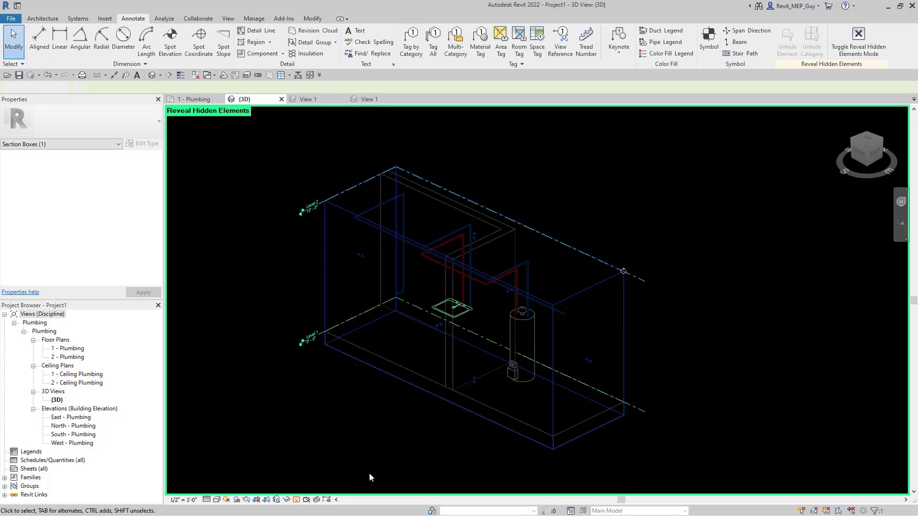
{"action": "left_click", "coordinate": [329, 499]}
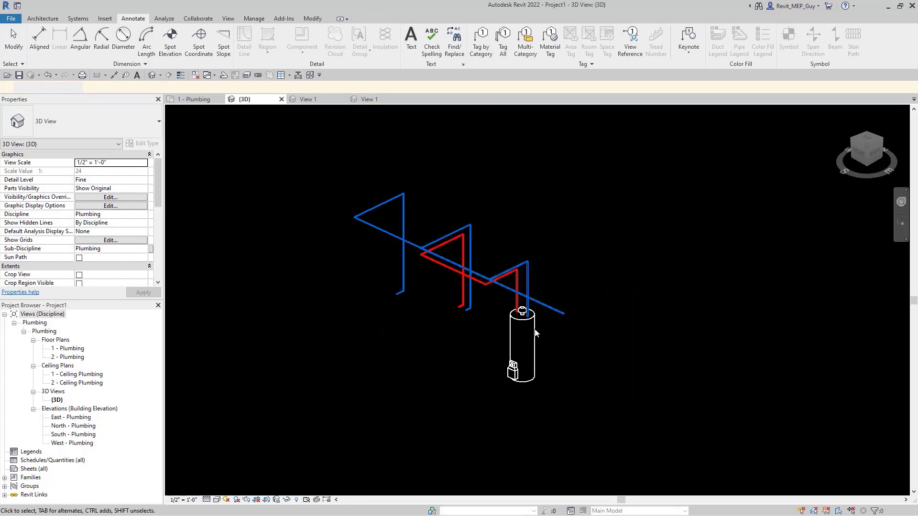
Orbit the piping to a clearer angle, then save the orientation and lock the 3D view under the name Isometric.
{"action": "mouse_move", "coordinate": [521, 227]}
{"action": "middle_mouse_down", "text": "shift"}
{"action": "mouse_move", "coordinate": [531, 249]}
{"action": "mouse_move", "coordinate": [533, 215]}
{"action": "middle_mouse_up", "text": "shift"}
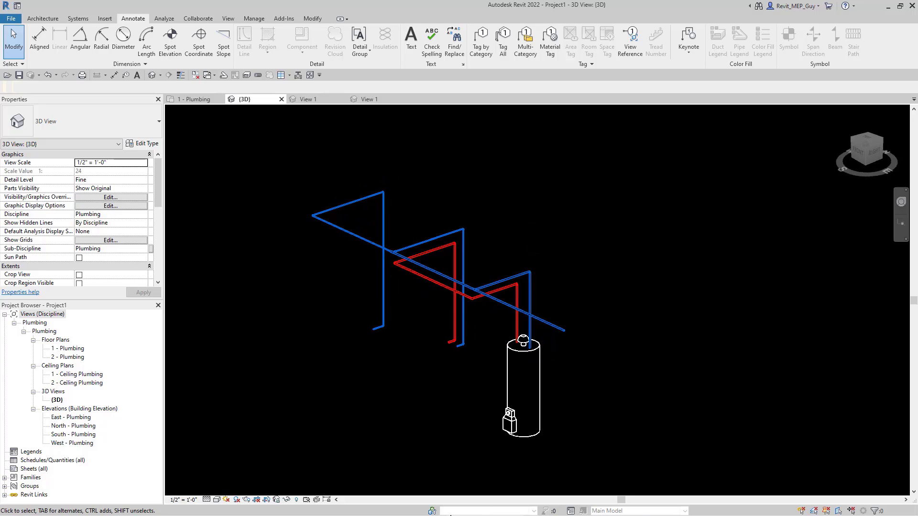
{"action": "left_click", "coordinate": [279, 500]}
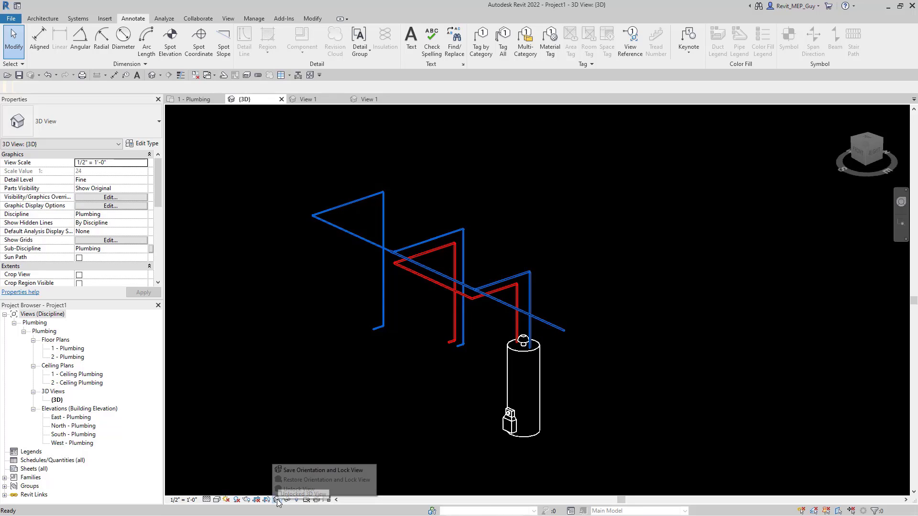
{"action": "left_click", "coordinate": [322, 470]}
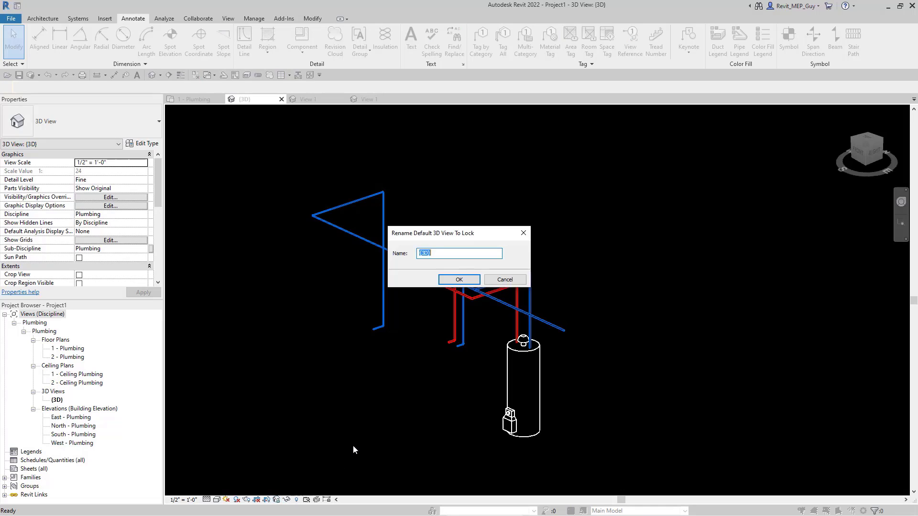
{"action": "type", "text": "Isometric"}
{"action": "left_click", "coordinate": [458, 280]}
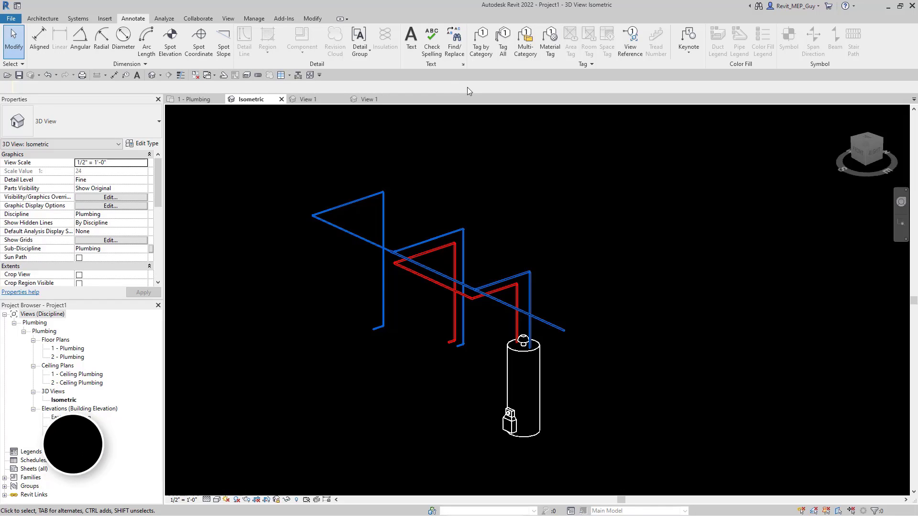
Add an underlined text note "WC" and place it beside the lower end of the water closet's cold water drop.
{"action": "left_click", "coordinate": [412, 42]}
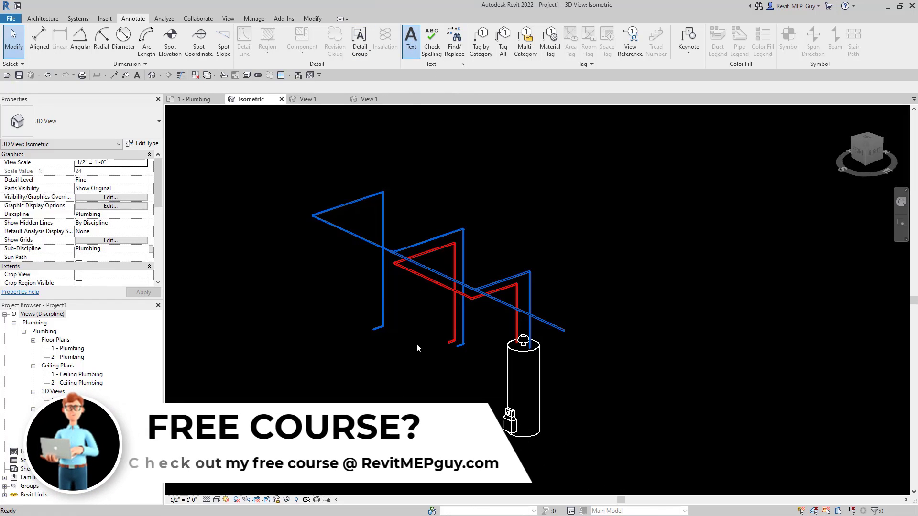
{"action": "left_click", "coordinate": [338, 345]}
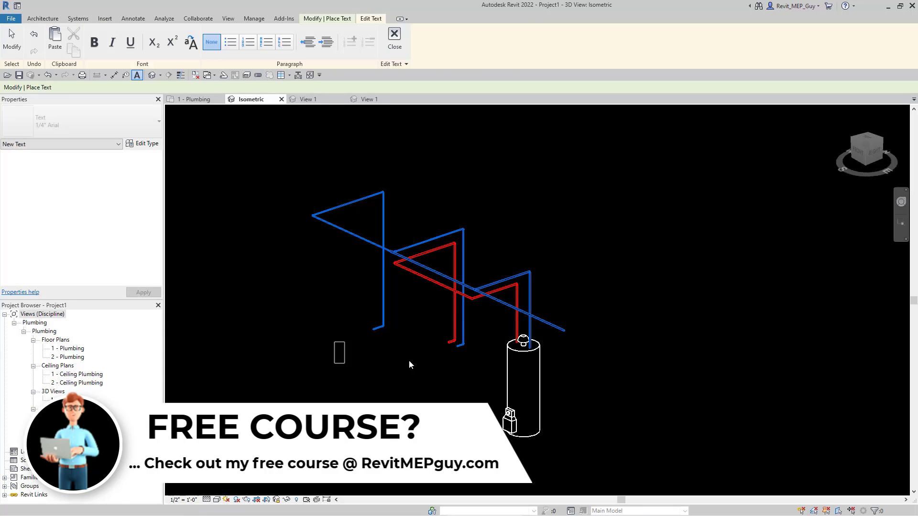
{"action": "type", "text": "w"}
{"action": "key", "text": "BackSpace"}
{"action": "key", "text": "Caps_Lock"}
{"action": "type", "text": "WC"}
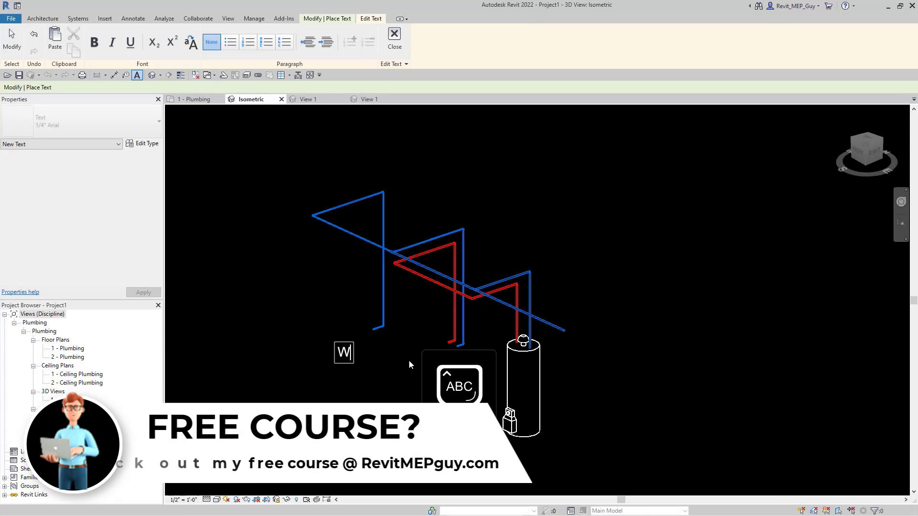
{"action": "double_click", "coordinate": [353, 352]}
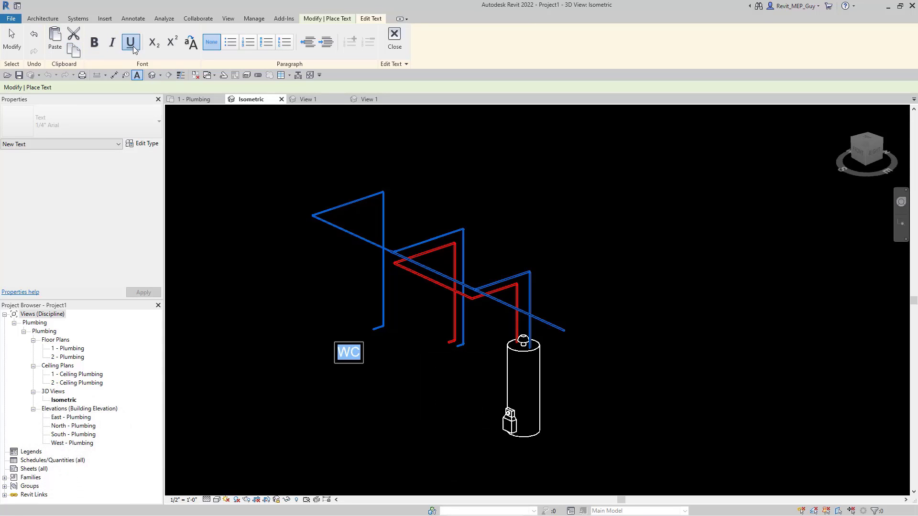
{"action": "left_click", "coordinate": [292, 289]}
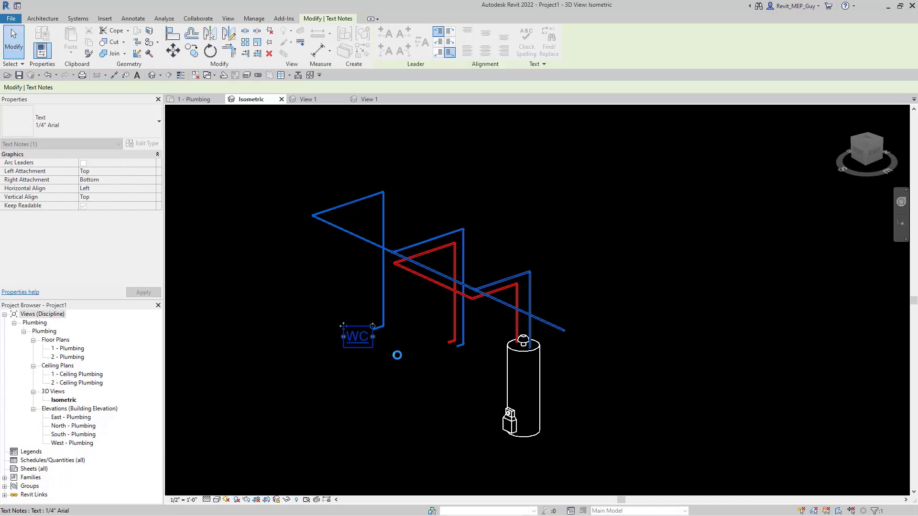
Copy the WC note below the lavatory pipe drops, change its text to "LAV", and adjust its position.
{"action": "key", "text": "ctrl+v"}
{"action": "left_click", "coordinate": [435, 354]}
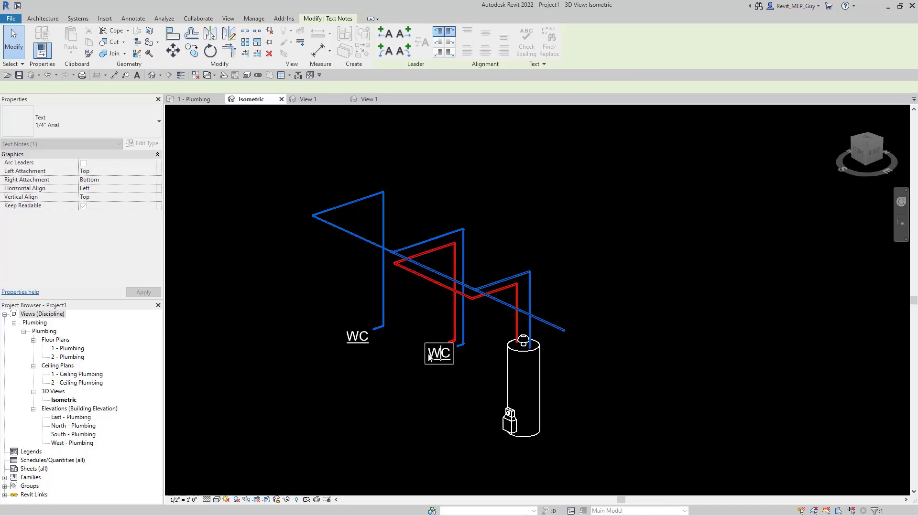
{"action": "double_click", "coordinate": [428, 357]}
{"action": "key", "text": "ctrl+a"}
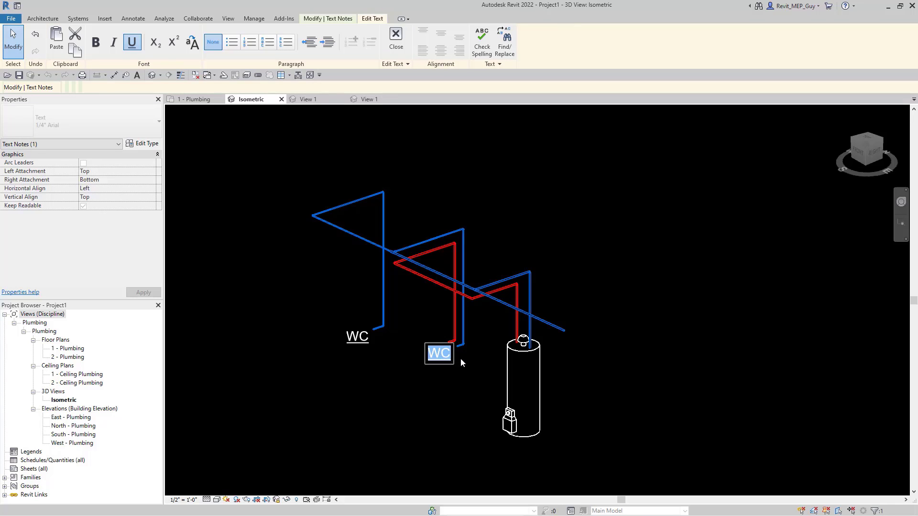
{"action": "type", "text": "LAV"}
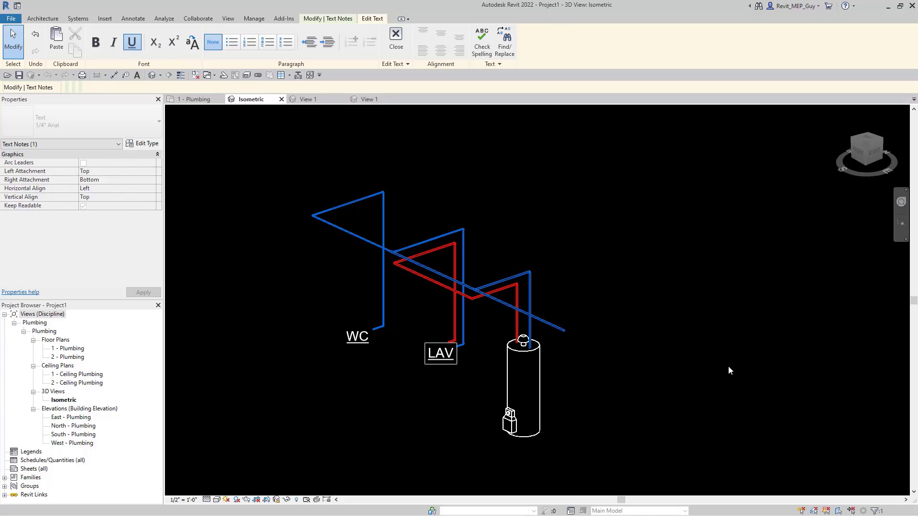
{"action": "left_click", "coordinate": [621, 381]}
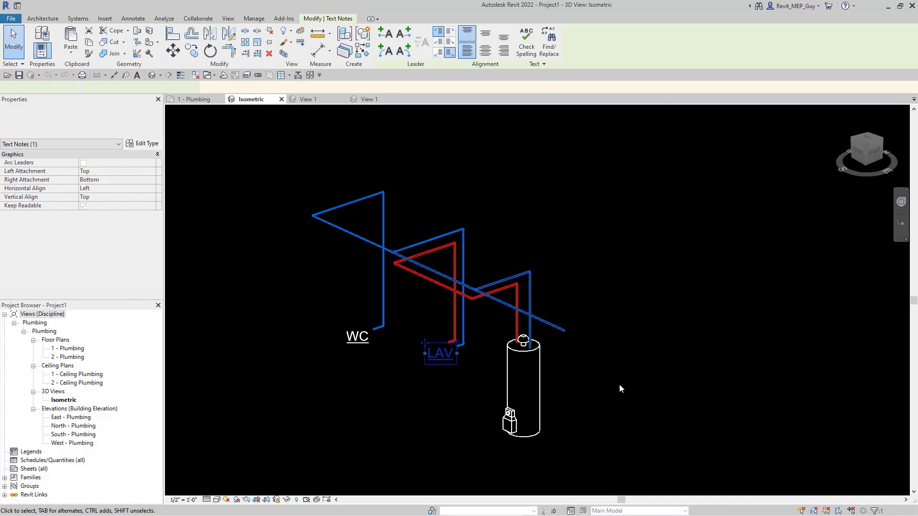
{"action": "left_click", "coordinate": [447, 360]}
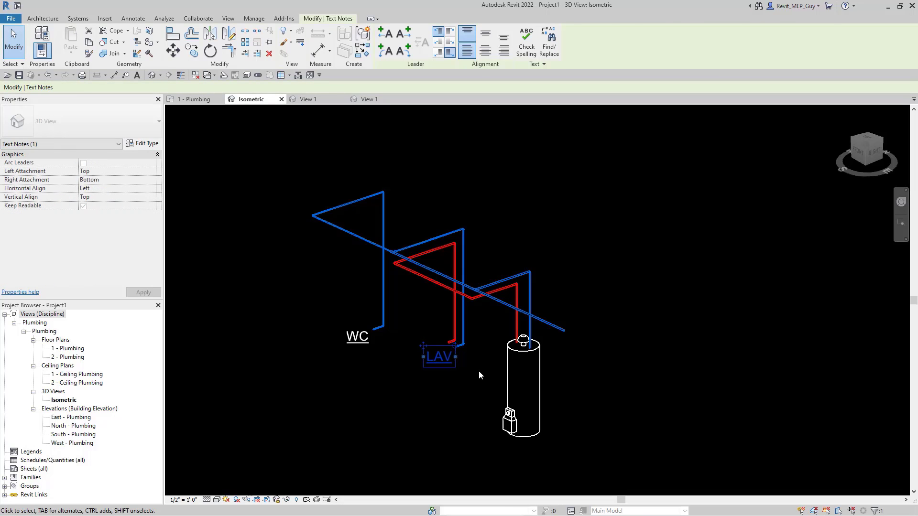
{"action": "key", "text": "Escape"}
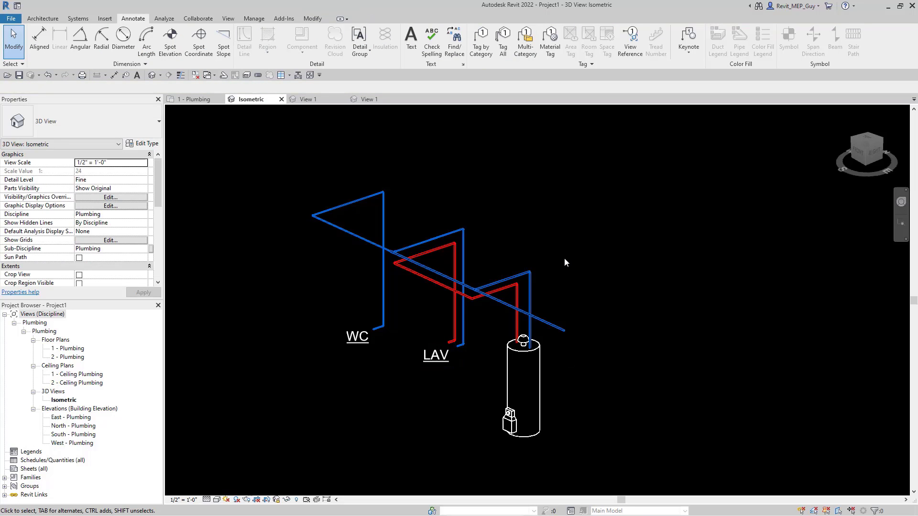
Tag by category, without leaders, the water closet's overhead cold run and branch and the lavatory's upper cold and hot branches.
{"action": "scroll", "coordinate": [555, 247], "scroll_direction": "down", "scroll_amount": 1}
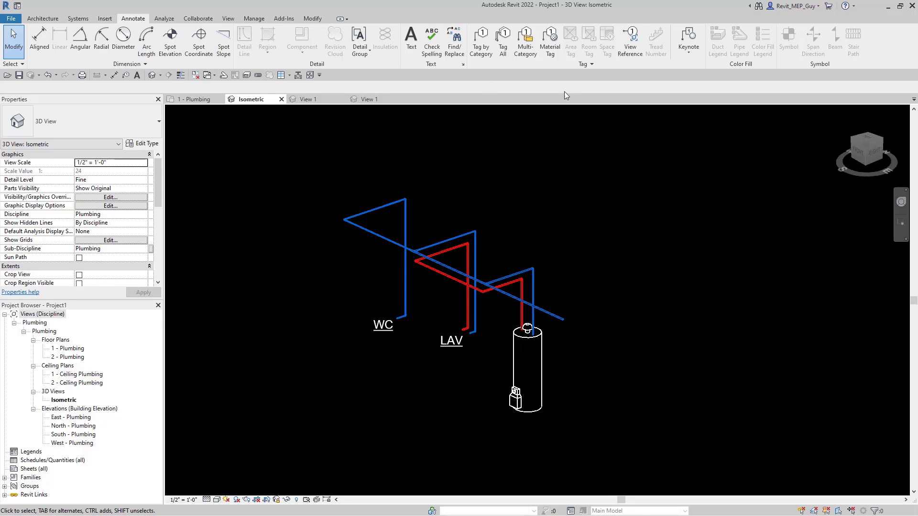
{"action": "left_click", "coordinate": [488, 53]}
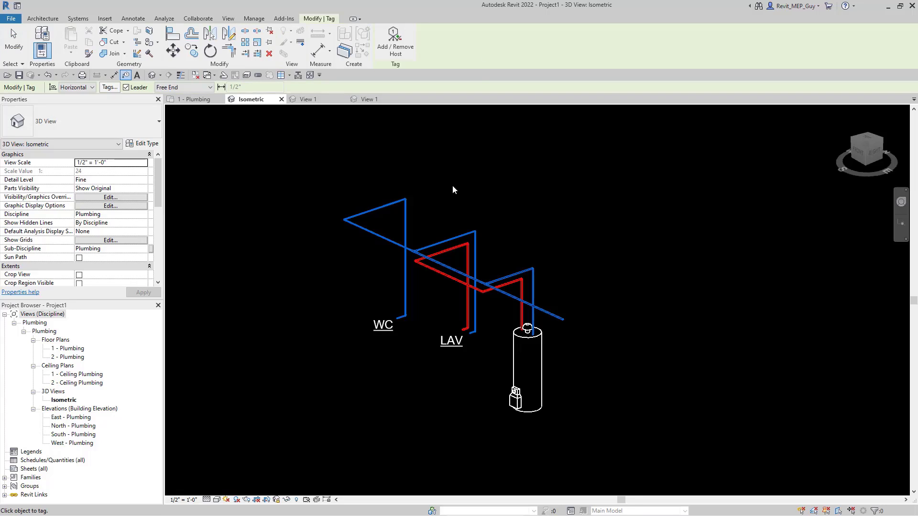
{"action": "left_click", "coordinate": [126, 88]}
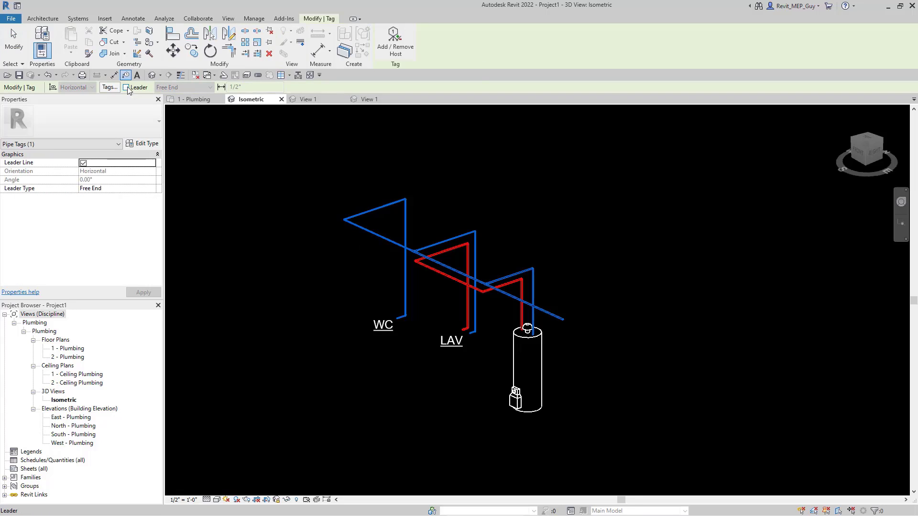
{"action": "left_click", "coordinate": [384, 244]}
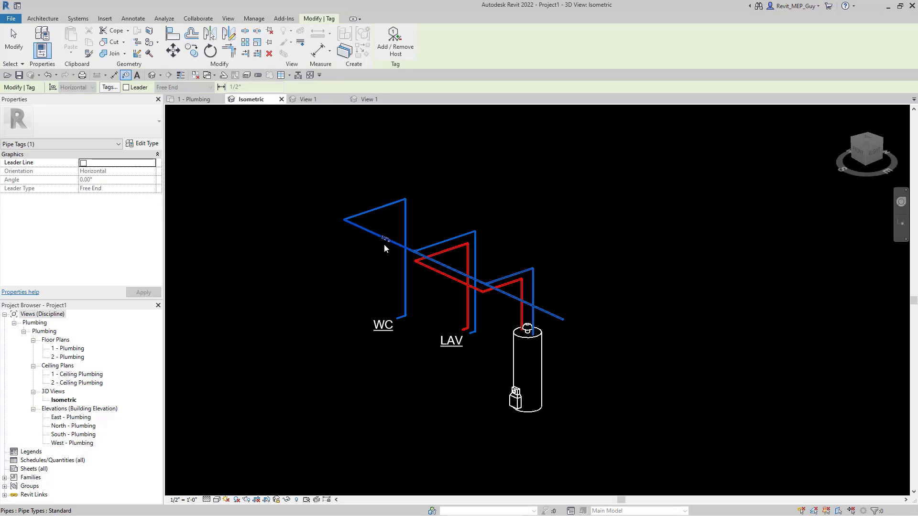
{"action": "left_click", "coordinate": [379, 210]}
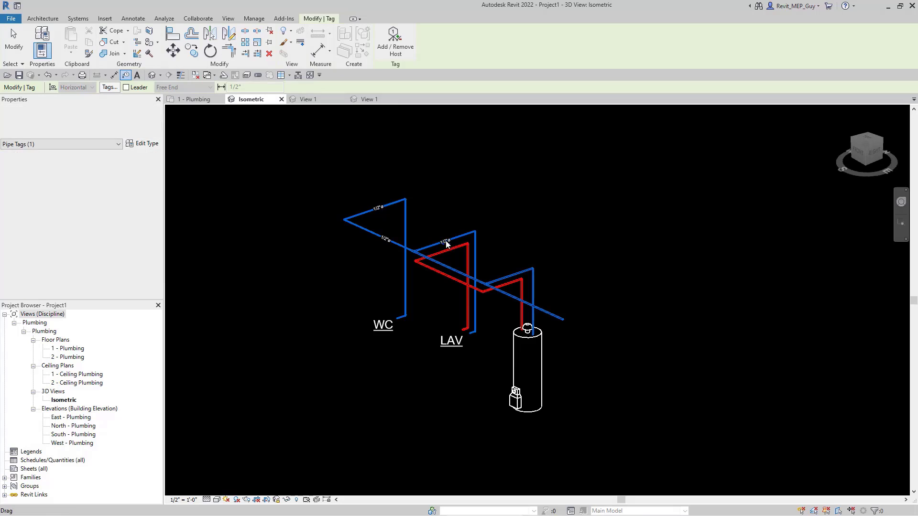
{"action": "left_click", "coordinate": [449, 253]}
{"action": "scroll", "coordinate": [451, 254], "scroll_direction": "up", "scroll_amount": 2}
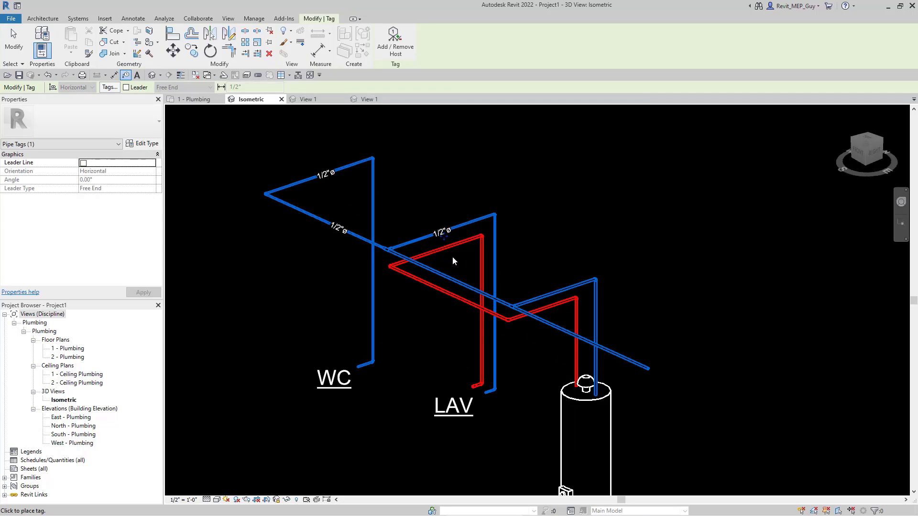
{"action": "left_click", "coordinate": [447, 250]}
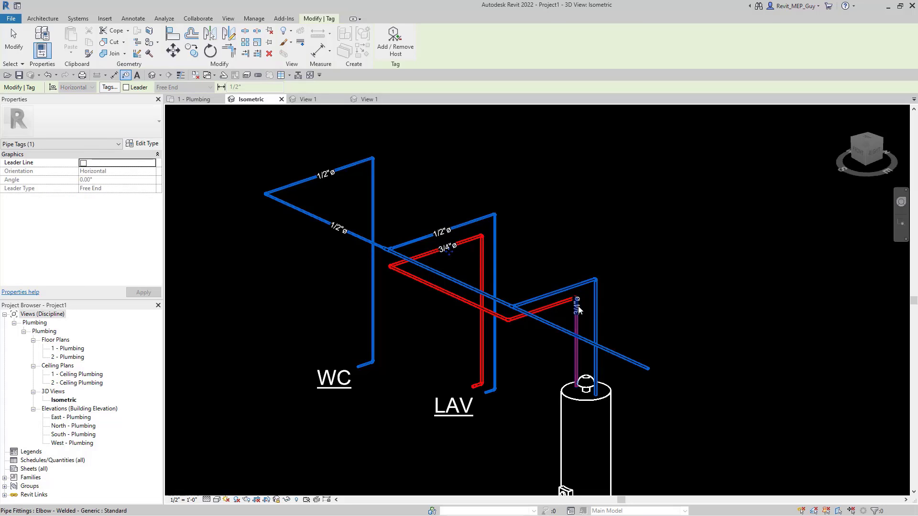
Tag the cold and hot vertical pipes at the water heater, the incoming end of the cold main, and the sloping hot main.
{"action": "left_click", "coordinate": [599, 366]}
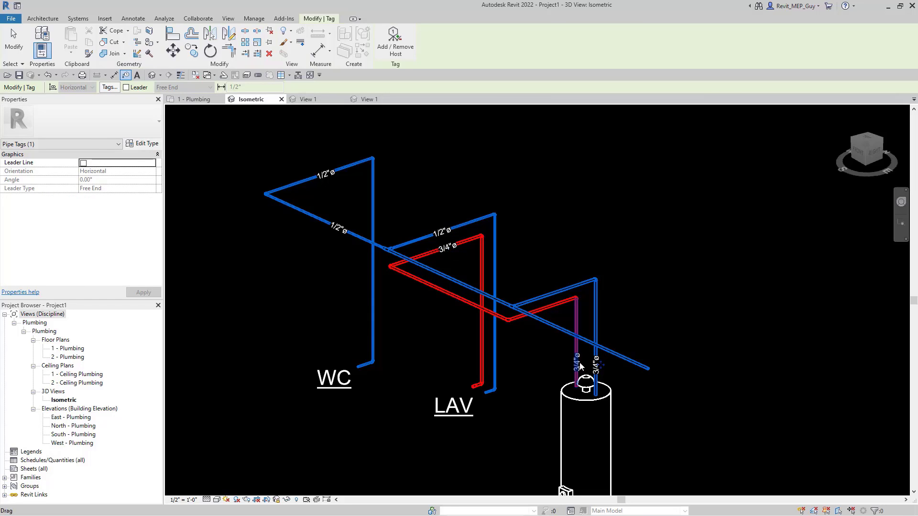
{"action": "left_click", "coordinate": [580, 363]}
{"action": "left_click", "coordinate": [629, 364]}
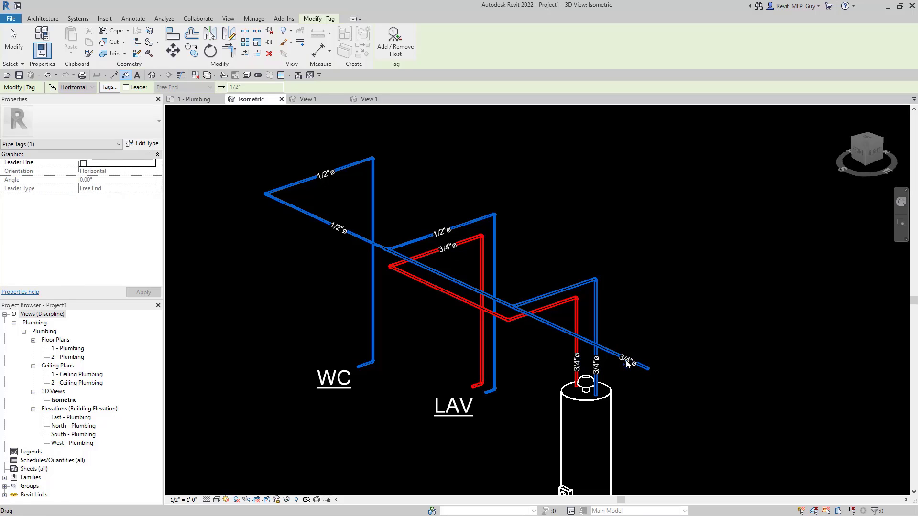
{"action": "left_click", "coordinate": [452, 296]}
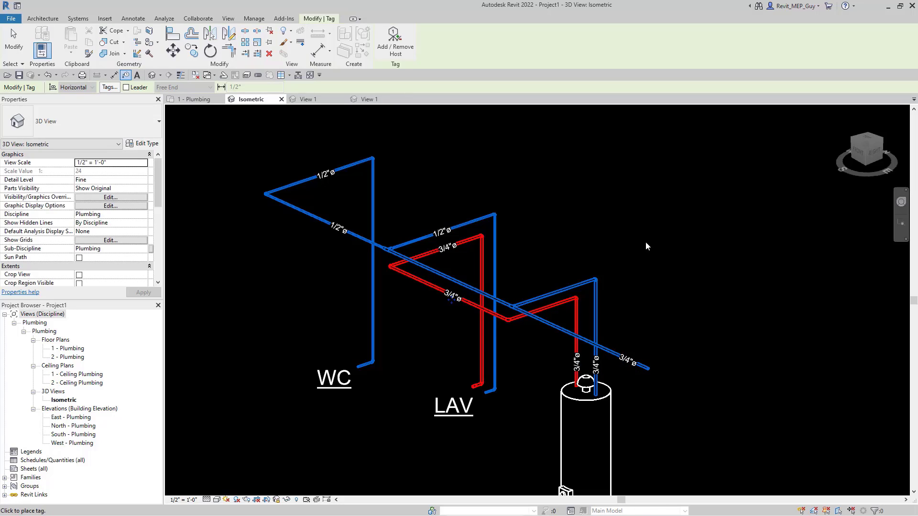
Tag the lavatory's cold and hot vertical drops and the water closet's cold drop, and end tagging.
{"action": "left_click", "coordinate": [494, 363]}
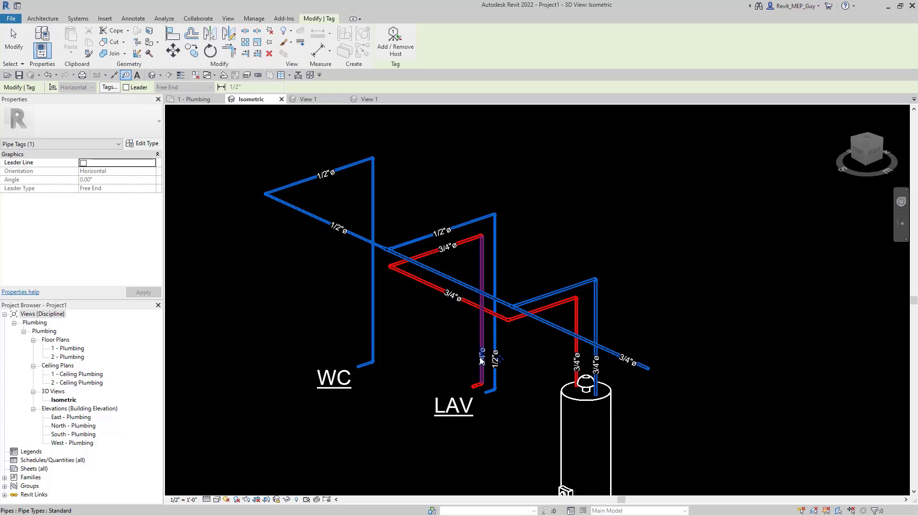
{"action": "left_click", "coordinate": [480, 357]}
{"action": "left_click", "coordinate": [372, 335]}
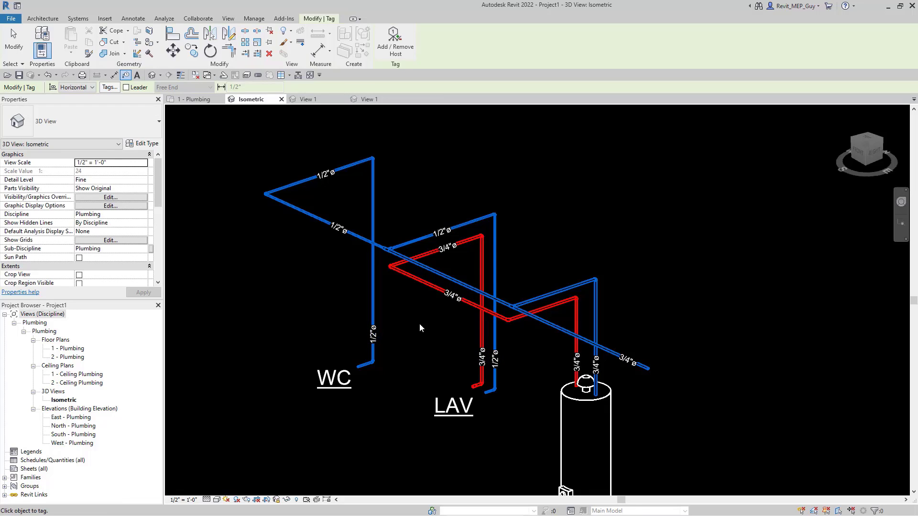
{"action": "key", "text": "Escape"}
{"action": "key", "text": "Escape"}
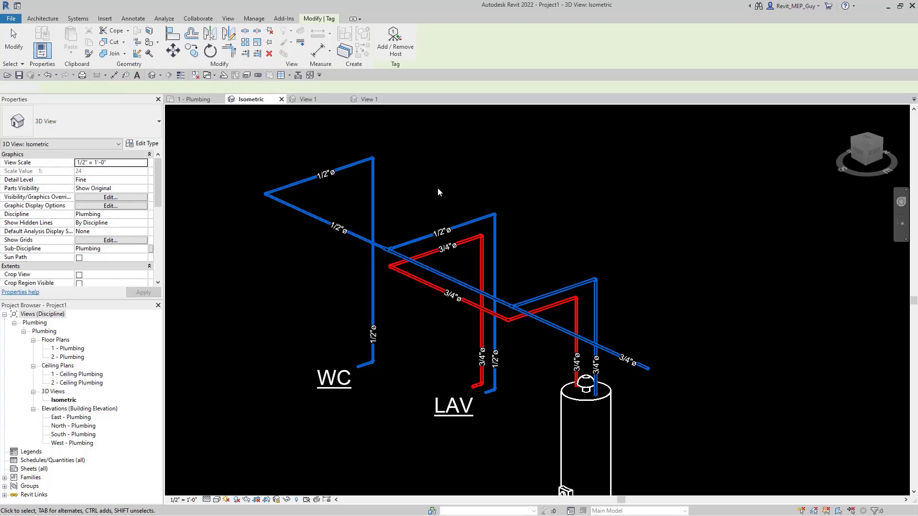
Delete the size tags from the upper branches leading to the lavatory and water closet drops.
{"action": "mouse_move", "coordinate": [420, 176]}
{"action": "left_mouse_down"}
{"action": "mouse_move", "coordinate": [441, 241]}
{"action": "mouse_move", "coordinate": [461, 259]}
{"action": "left_mouse_up"}
{"action": "key", "text": "Delete"}
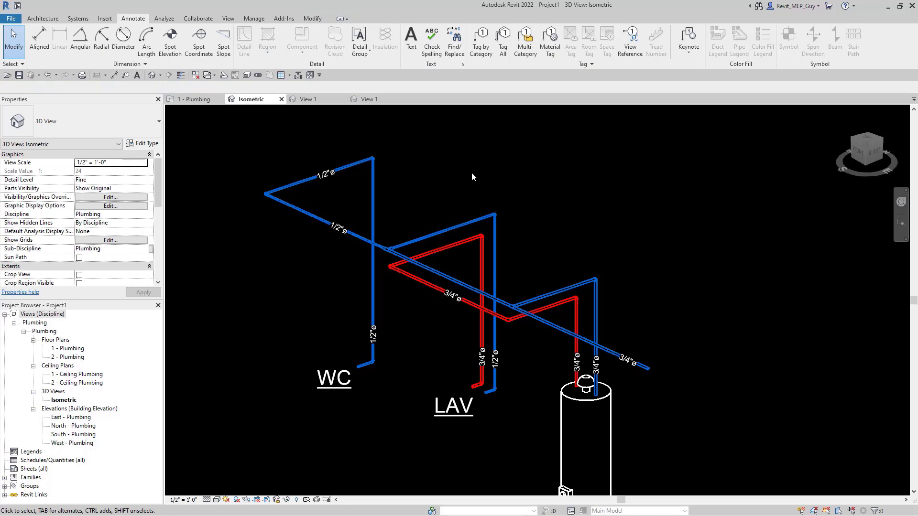
{"action": "left_click_drag", "start_coordinate": [300, 147], "coordinate": [354, 190]}
{"action": "key", "text": "Delete"}
{"action": "scroll", "coordinate": [554, 190], "scroll_direction": "down", "scroll_amount": 2}
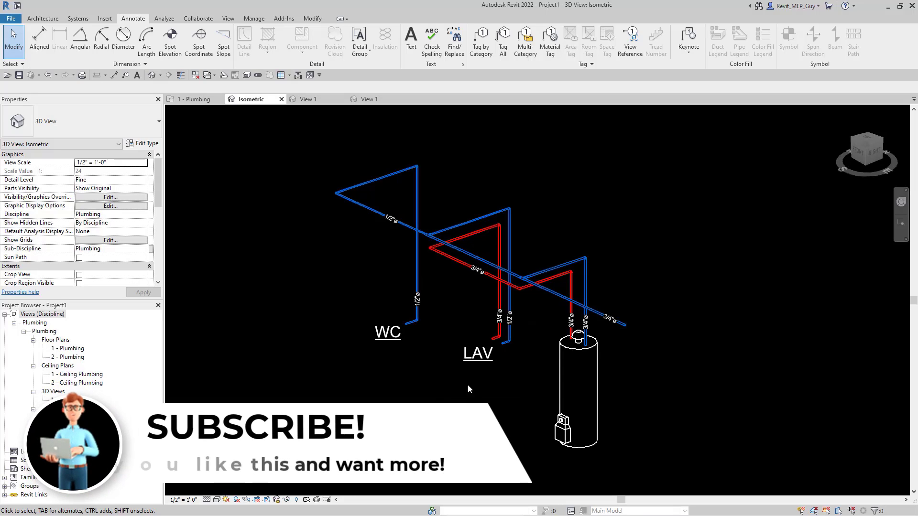
Change the WC and LAV text notes to the 3/32" Arial type.
{"action": "left_click_drag", "start_coordinate": [500, 400], "coordinate": [389, 368]}
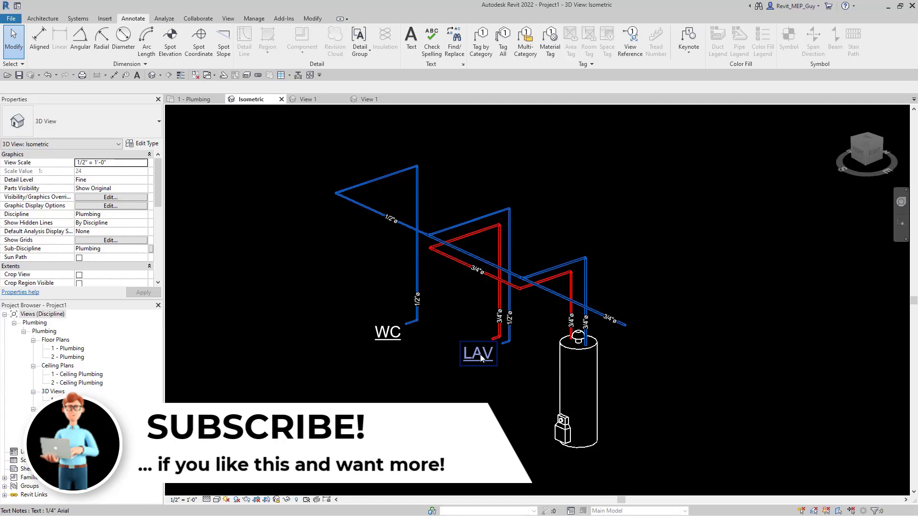
{"action": "left_click", "coordinate": [387, 335], "text": "ctrl"}
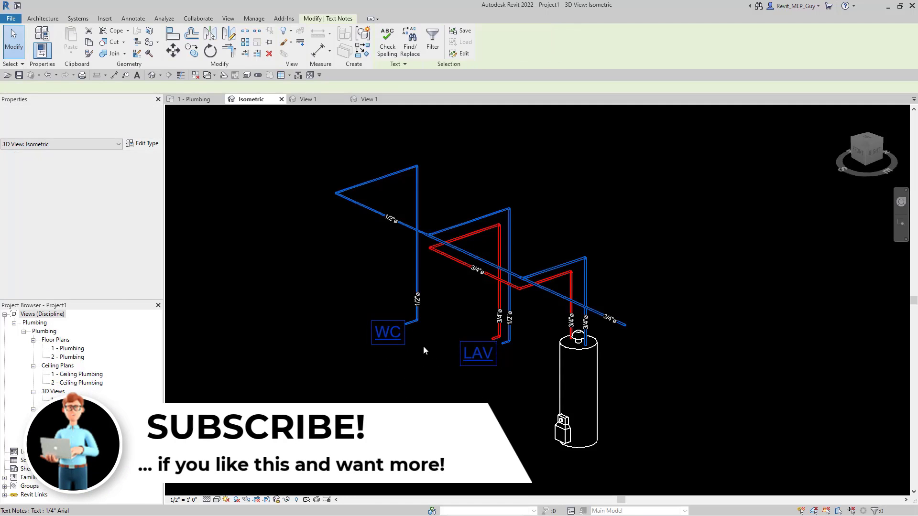
{"action": "left_click", "coordinate": [91, 117]}
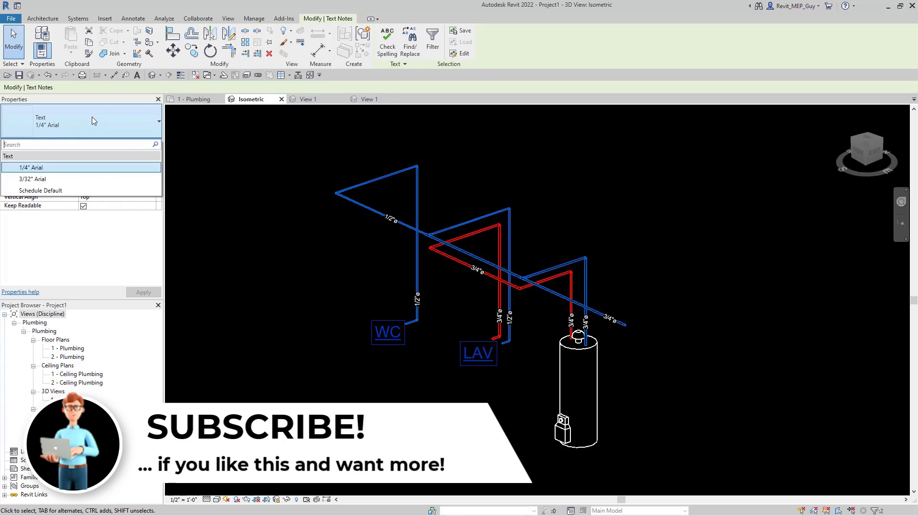
{"action": "left_click", "coordinate": [34, 179]}
Nudge the WC and LAV notes together until they sit close to the lower ends of their pipe drops.
{"action": "scroll", "coordinate": [444, 356], "scroll_direction": "up", "scroll_amount": 3}
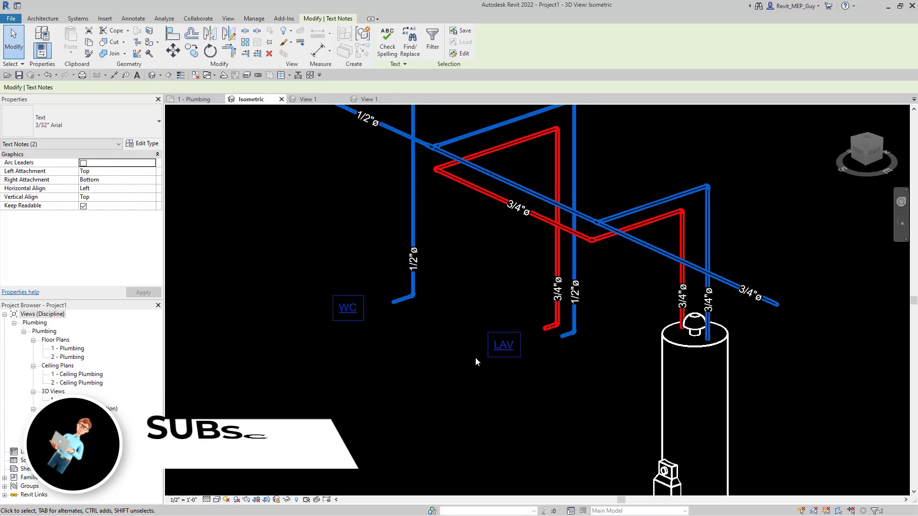
{"action": "key", "text": "Right"}
{"action": "key", "text": "Right"}
{"action": "key", "text": "Right"}
{"action": "key", "text": "Right"}
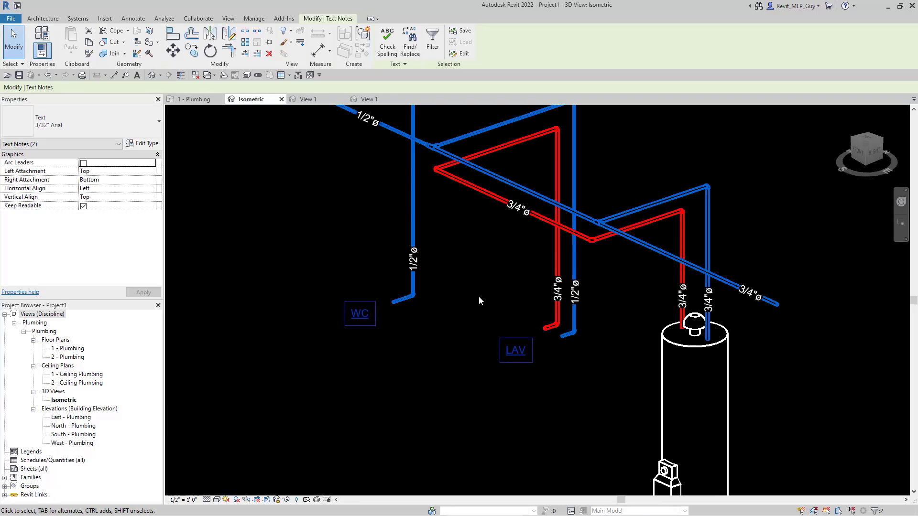
{"action": "key", "text": "Up"}
{"action": "key", "text": "Right"}
{"action": "key", "text": "Right"}
{"action": "key", "text": "Right"}
{"action": "key", "text": "Right"}
{"action": "key", "text": "Right"}
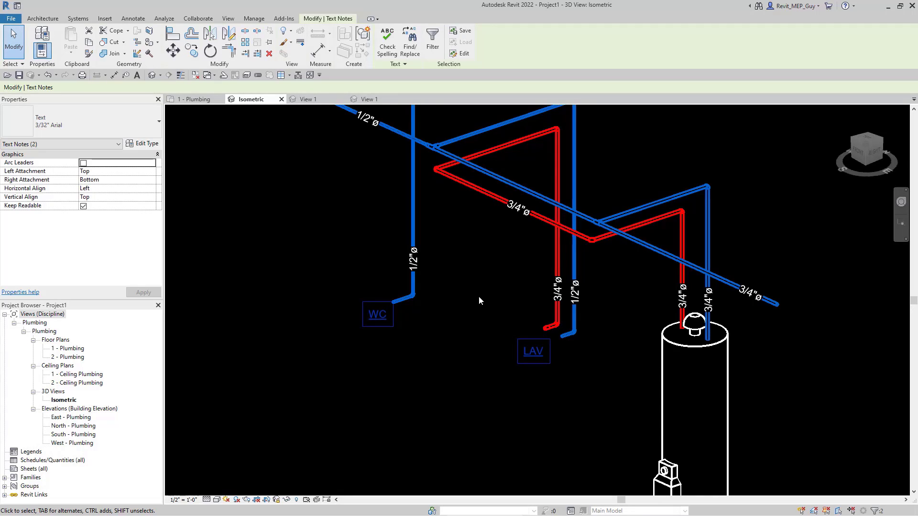
{"action": "key", "text": "Up"}
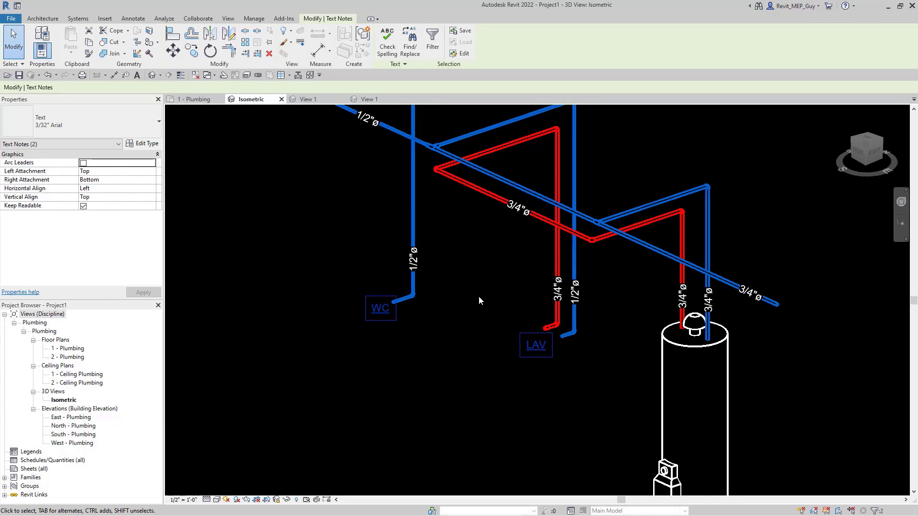
{"action": "left_click", "coordinate": [277, 239]}
{"action": "scroll", "coordinate": [406, 386], "scroll_direction": "down", "scroll_amount": 1}
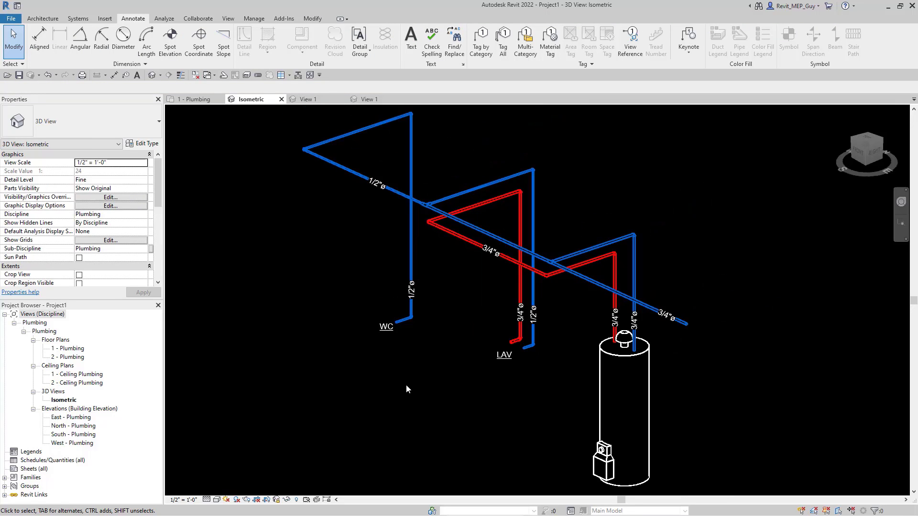
Try a view scale of 1/4" = 1'-0" for the isometric view and undo the change.
{"action": "left_click", "coordinate": [184, 500]}
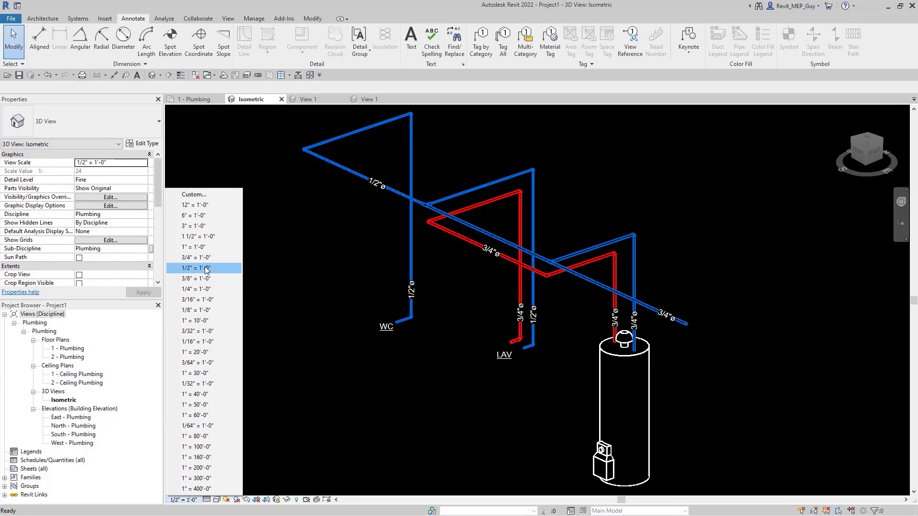
{"action": "left_click", "coordinate": [202, 288]}
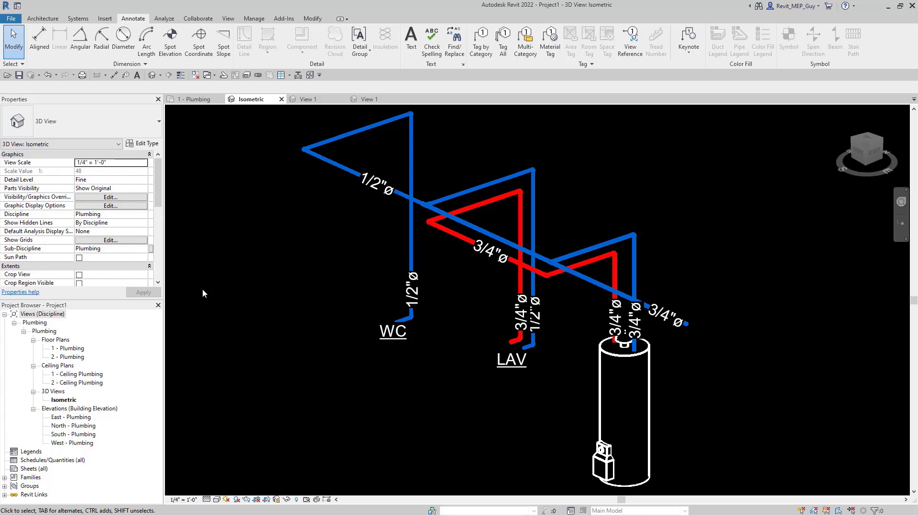
{"action": "key", "text": "ctrl+z"}
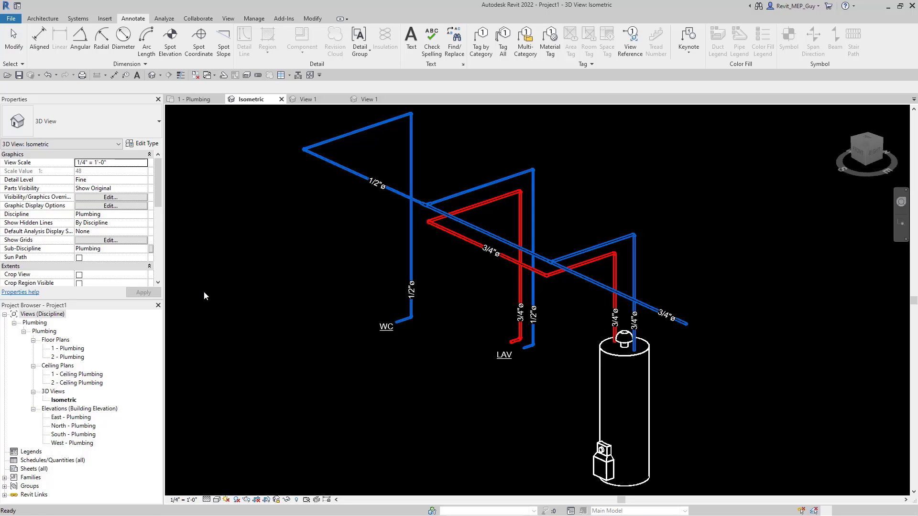
Tag the water heater by category without a leader, and end tagging.
{"action": "scroll", "coordinate": [421, 303], "scroll_direction": "down", "scroll_amount": 1}
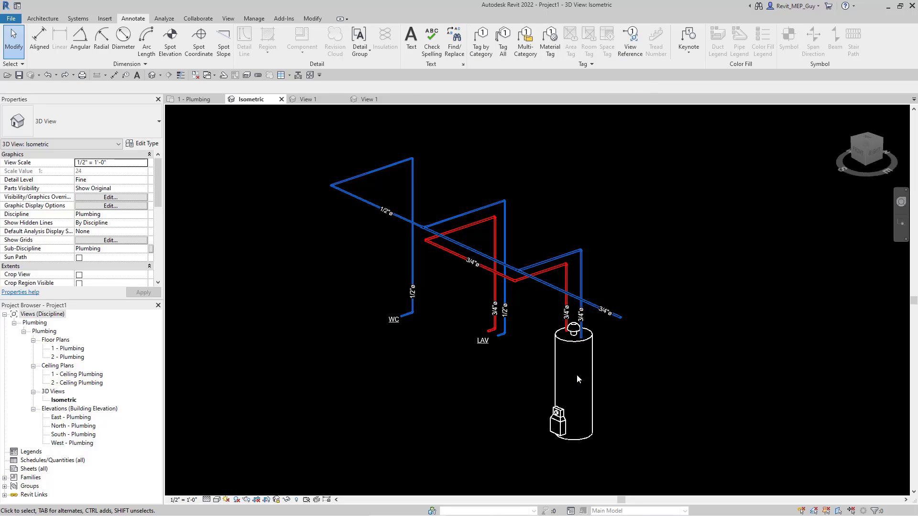
{"action": "left_click", "coordinate": [479, 43]}
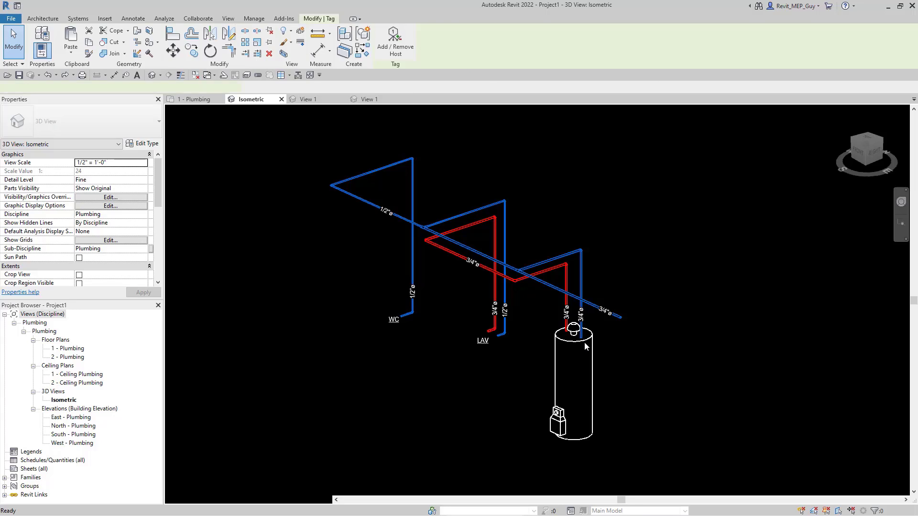
{"action": "left_click", "coordinate": [572, 386]}
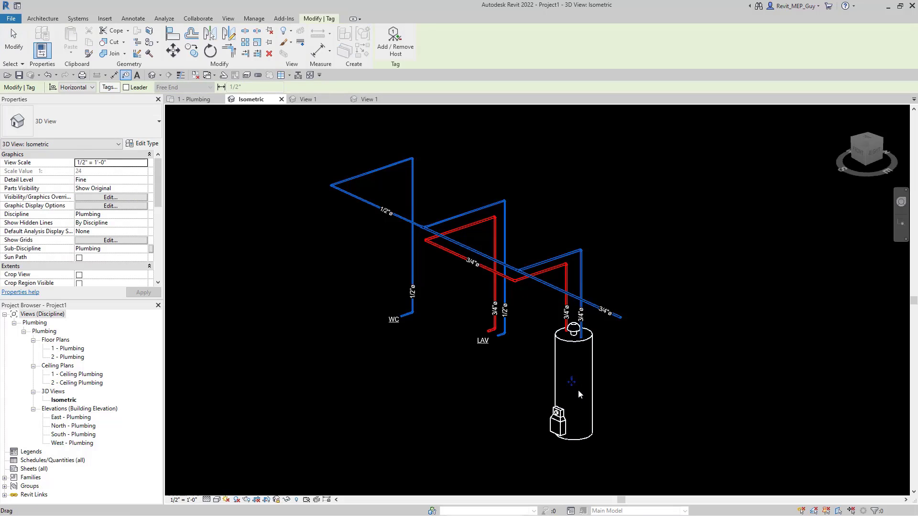
{"action": "scroll", "coordinate": [578, 389], "scroll_direction": "up", "scroll_amount": 5}
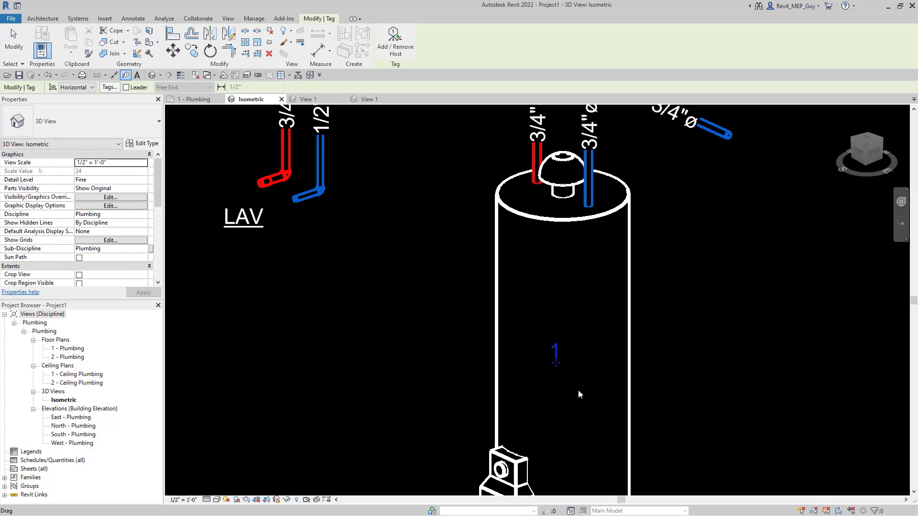
{"action": "key", "text": "Escape"}
Set the water heater tag's value to WH-1 and shift the tag toward the middle of the tank.
{"action": "left_click", "coordinate": [558, 355]}
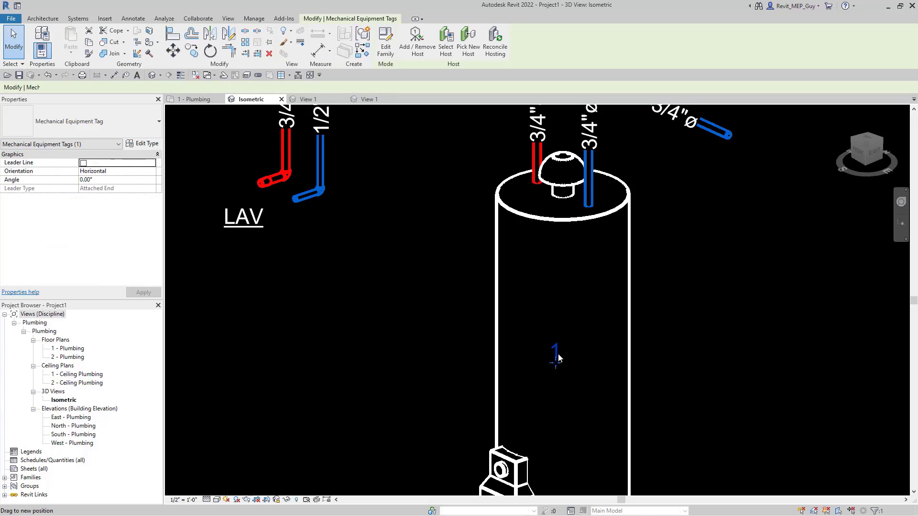
{"action": "left_click", "coordinate": [556, 353]}
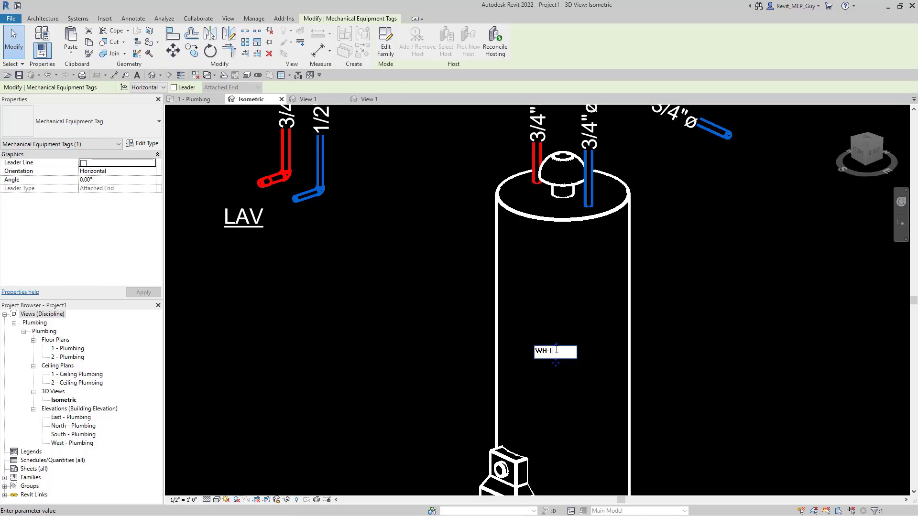
{"action": "type", "text": "WH-1"}
{"action": "key", "text": "Return"}
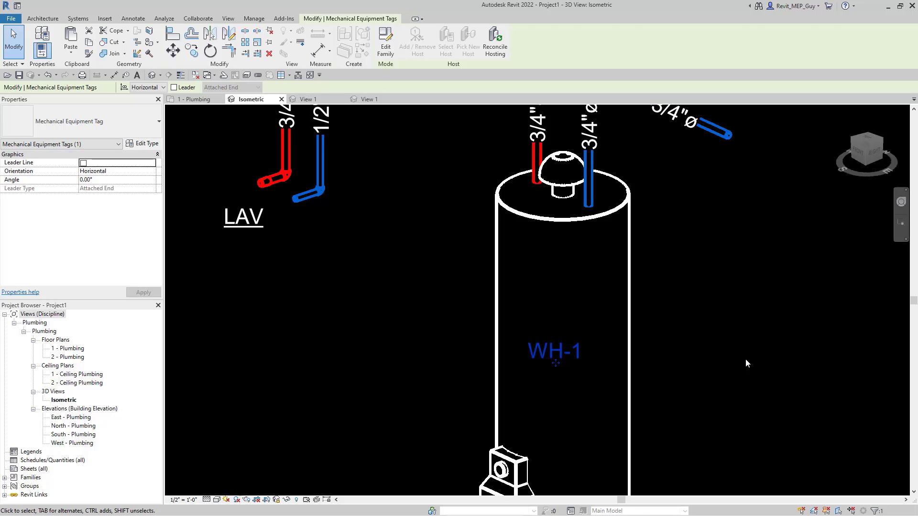
{"action": "left_click", "coordinate": [746, 363]}
{"action": "left_click", "coordinate": [571, 353]}
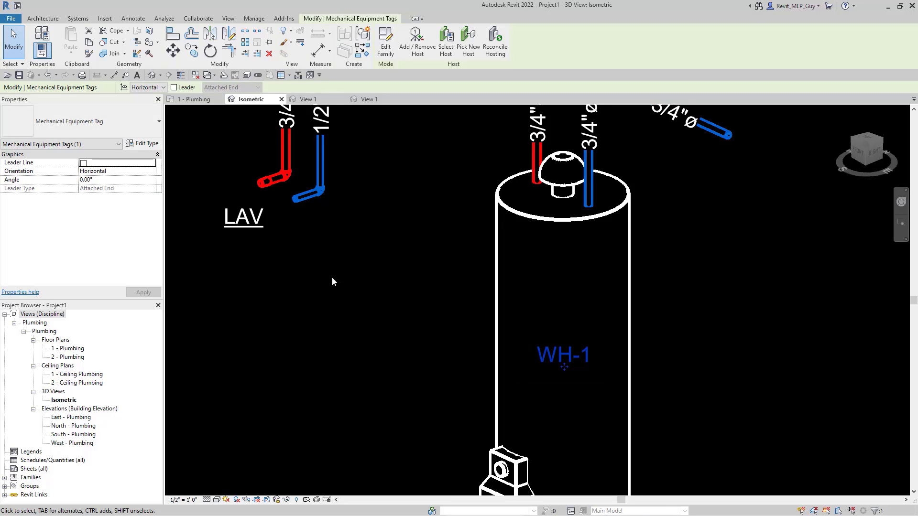
{"action": "left_click", "coordinate": [467, 310]}
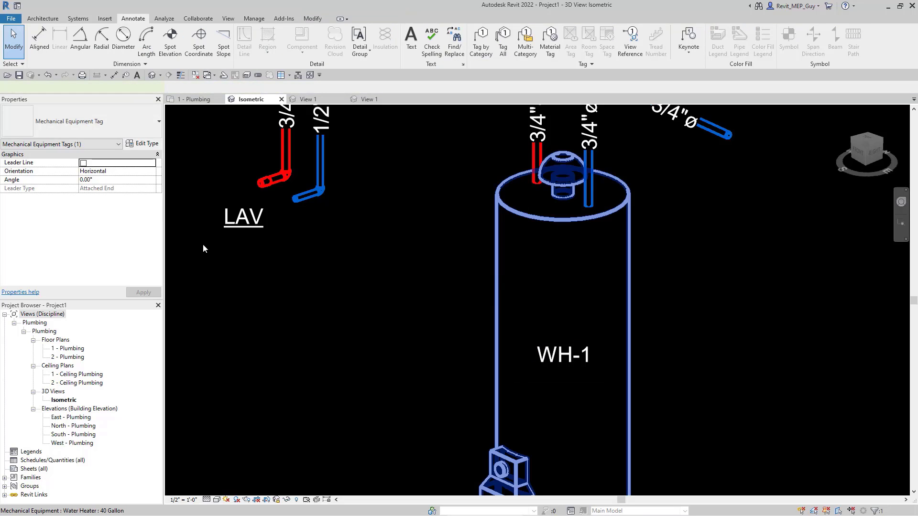
Check the water heater's Mark property and look over the finished isometric.
{"action": "scroll", "coordinate": [111, 219], "scroll_direction": "down", "scroll_amount": 3}
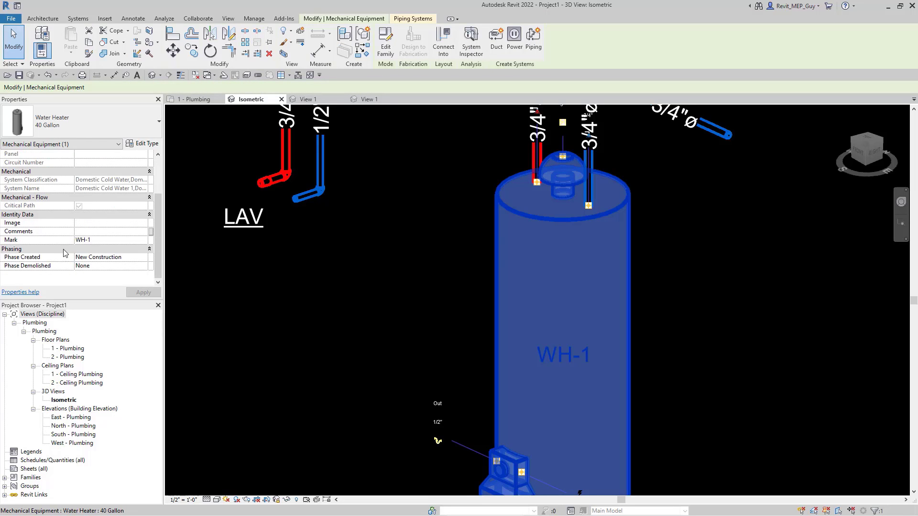
{"action": "left_click", "coordinate": [765, 332]}
{"action": "scroll", "coordinate": [717, 319], "scroll_direction": "down", "scroll_amount": 2}
{"action": "scroll", "coordinate": [715, 320], "scroll_direction": "down", "scroll_amount": 4}
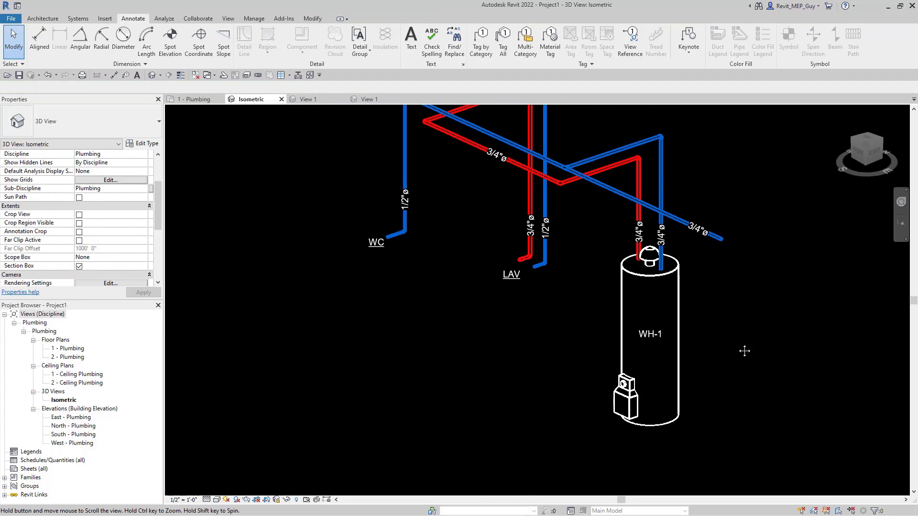
{"action": "middle_click_drag", "start_coordinate": [712, 378], "coordinate": [674, 377]}
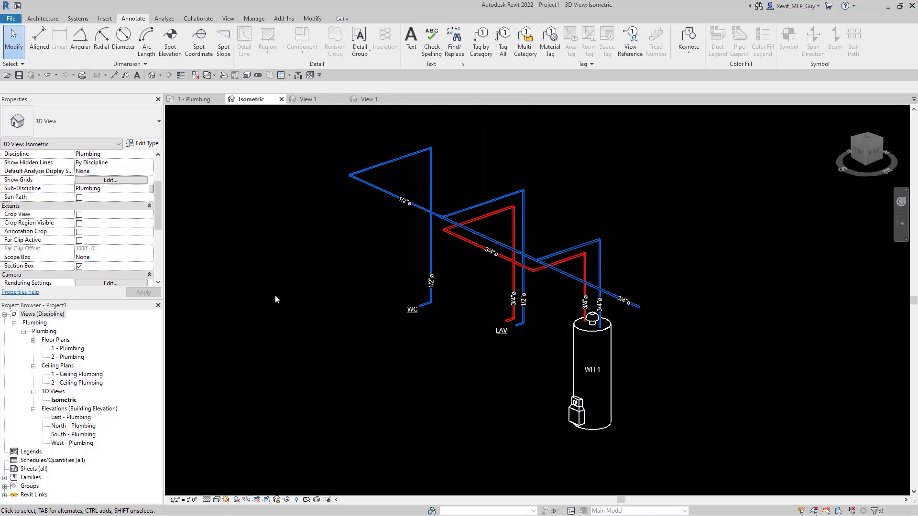
Create a sheet with the E1 30x42 Horizontal titleblock and place the 1 - Plumbing floor plan on it.
{"action": "left_click", "coordinate": [235, 21]}
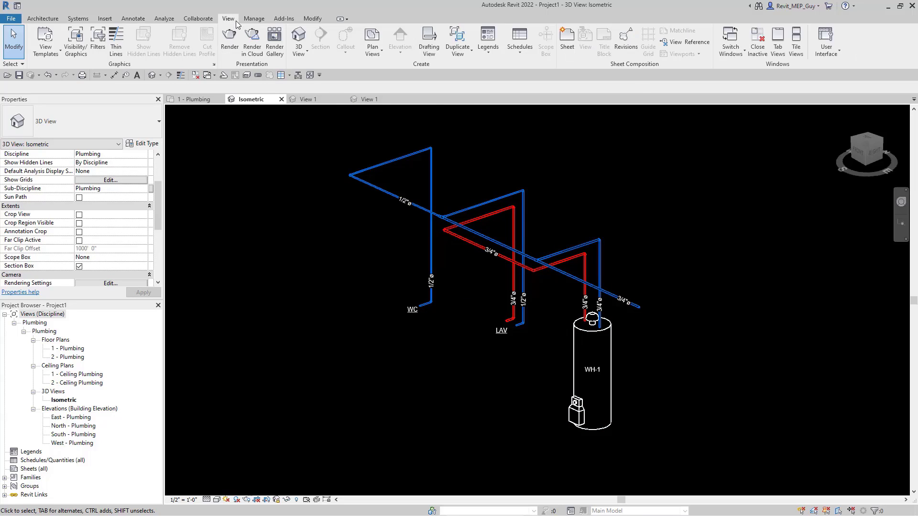
{"action": "left_click", "coordinate": [567, 42]}
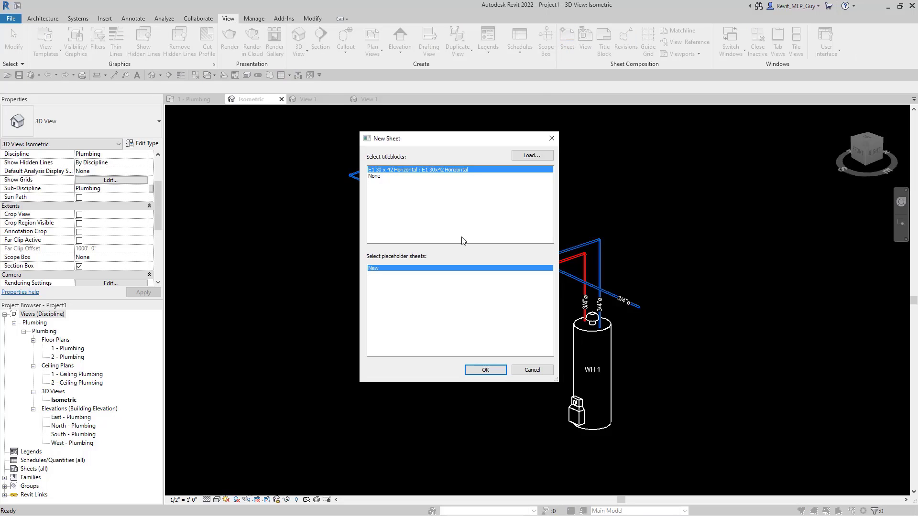
{"action": "left_click", "coordinate": [485, 370]}
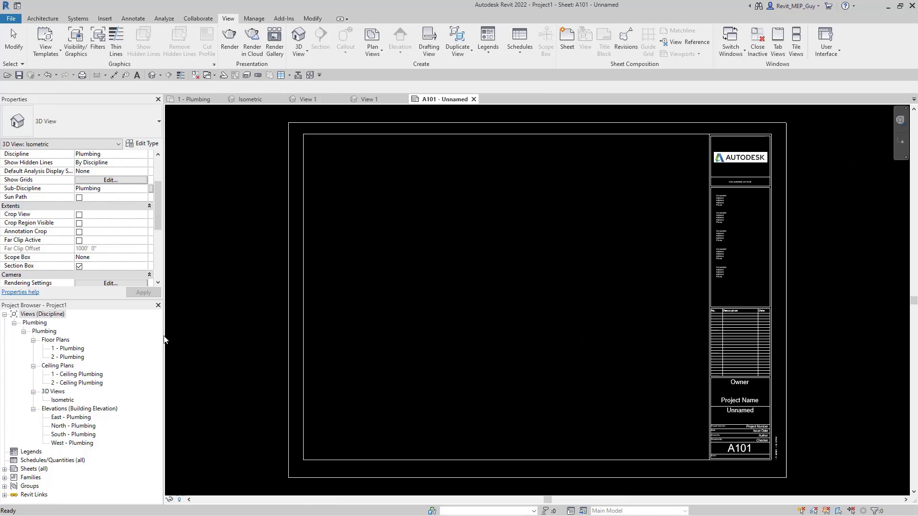
{"action": "left_click", "coordinate": [73, 349]}
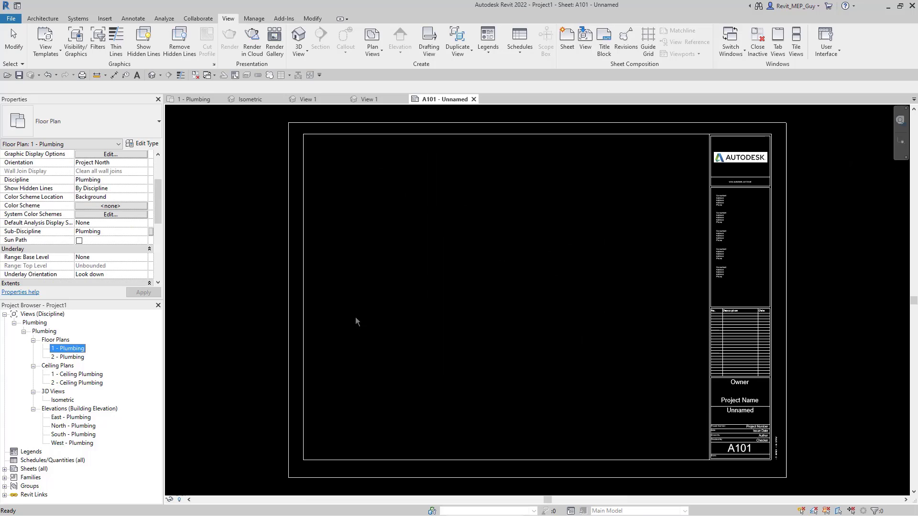
{"action": "left_click", "coordinate": [421, 299]}
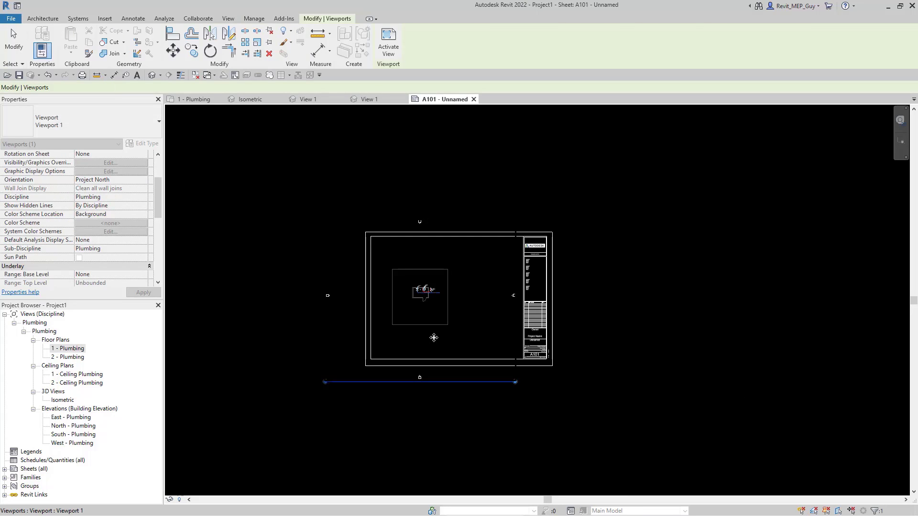
Shorten the plan viewport's title line and move the title directly beneath the bathroom plan.
{"action": "left_click", "coordinate": [440, 384]}
{"action": "left_click", "coordinate": [440, 384]}
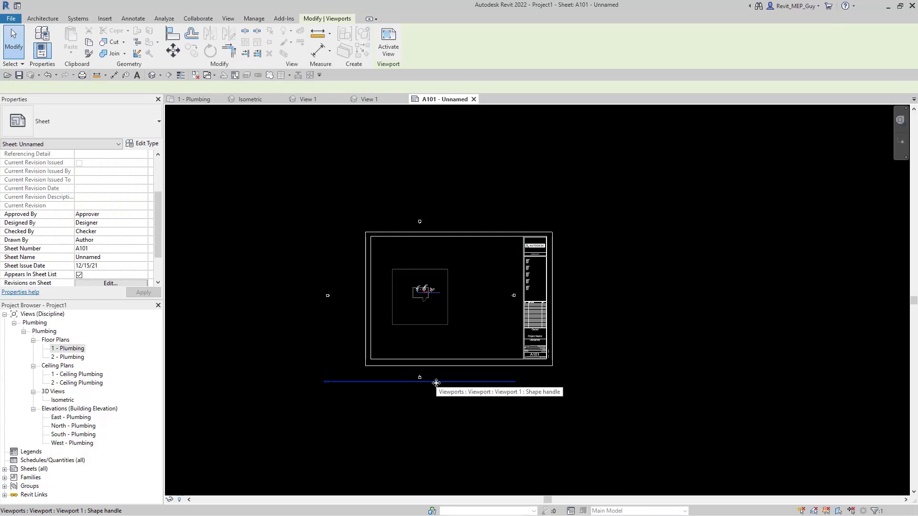
{"action": "left_click_drag", "start_coordinate": [440, 384], "coordinate": [539, 309]}
{"action": "key", "text": "Escape"}
{"action": "left_click", "coordinate": [428, 269]}
{"action": "left_click_drag", "start_coordinate": [605, 309], "coordinate": [406, 303]}
{"action": "scroll", "coordinate": [424, 311], "scroll_direction": "up", "scroll_amount": 6}
{"action": "key", "text": "Escape"}
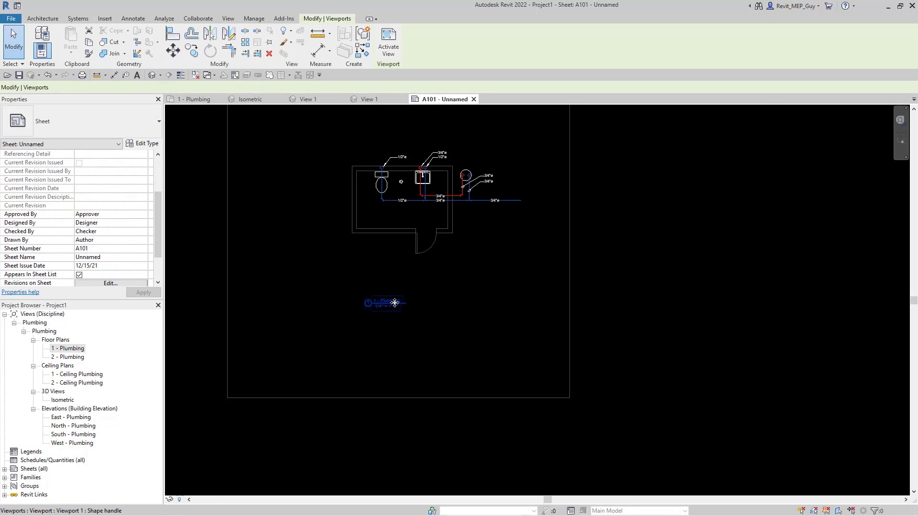
Activate the plan view on the sheet and turn off the Floors category in its visibility overrides.
{"action": "scroll", "coordinate": [455, 337], "scroll_direction": "down", "scroll_amount": 3}
{"action": "double_click", "coordinate": [454, 331]}
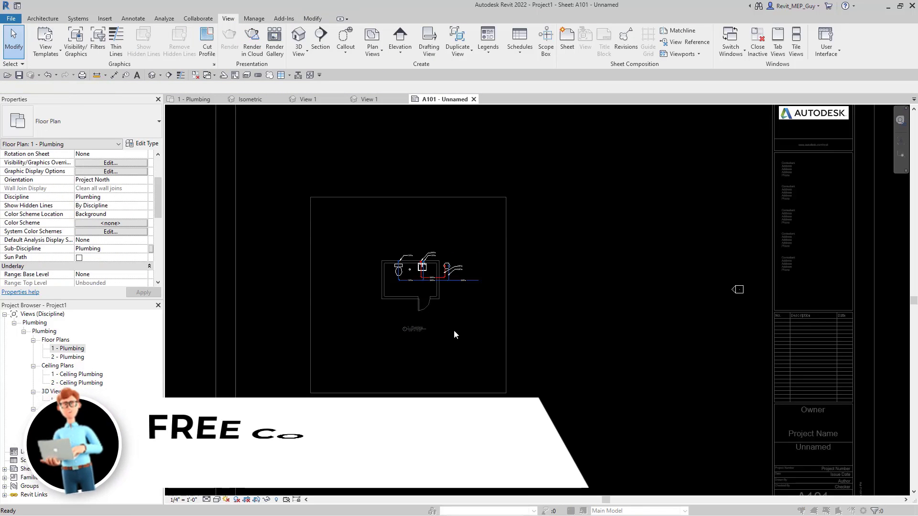
{"action": "key", "text": "v"}
{"action": "key", "text": "v"}
{"action": "scroll", "coordinate": [355, 273], "scroll_direction": "up", "scroll_amount": 4}
{"action": "scroll", "coordinate": [355, 274], "scroll_direction": "down", "scroll_amount": 2}
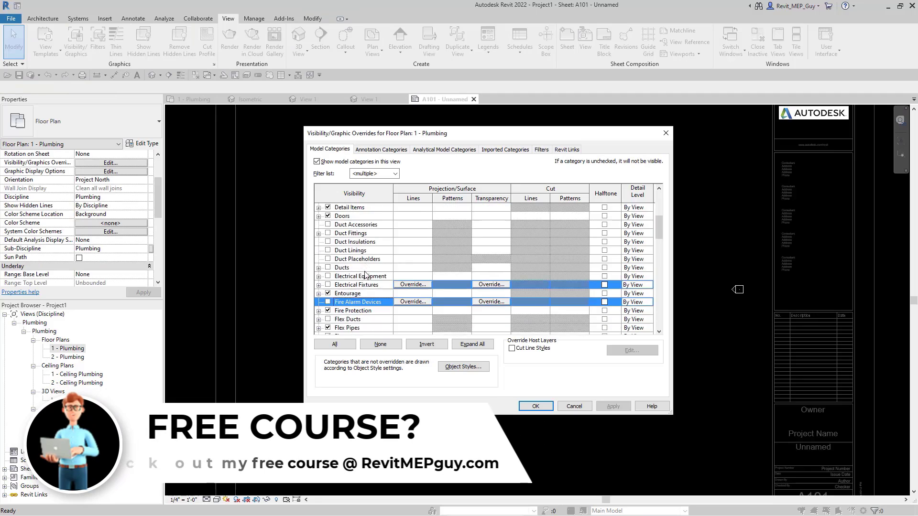
{"action": "left_click", "coordinate": [337, 311]}
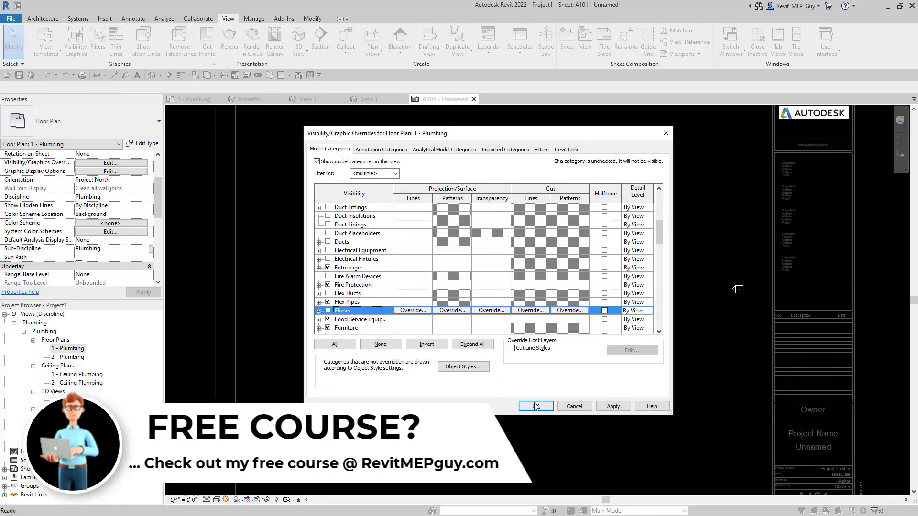
{"action": "left_click", "coordinate": [535, 406]}
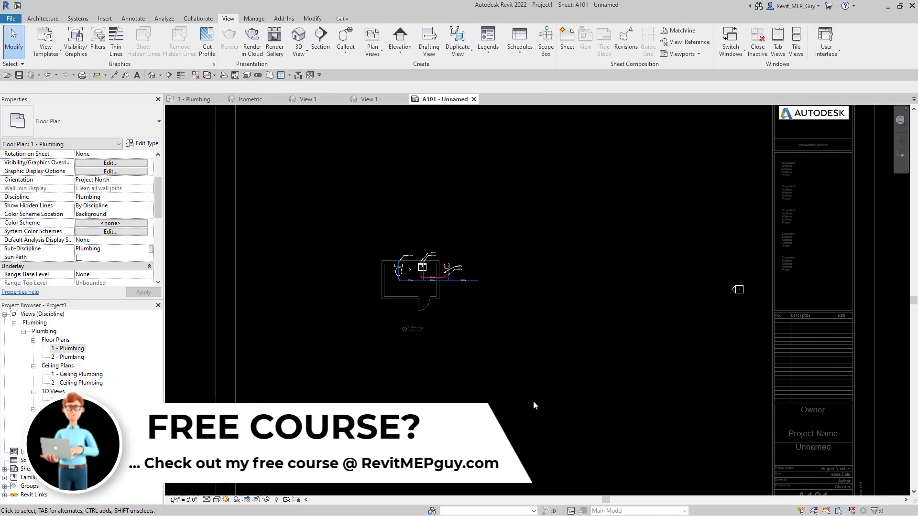
Set the 1 - Plumbing plan's view scale to 1/2" = 1'-0".
{"action": "scroll", "coordinate": [476, 378], "scroll_direction": "down", "scroll_amount": 2}
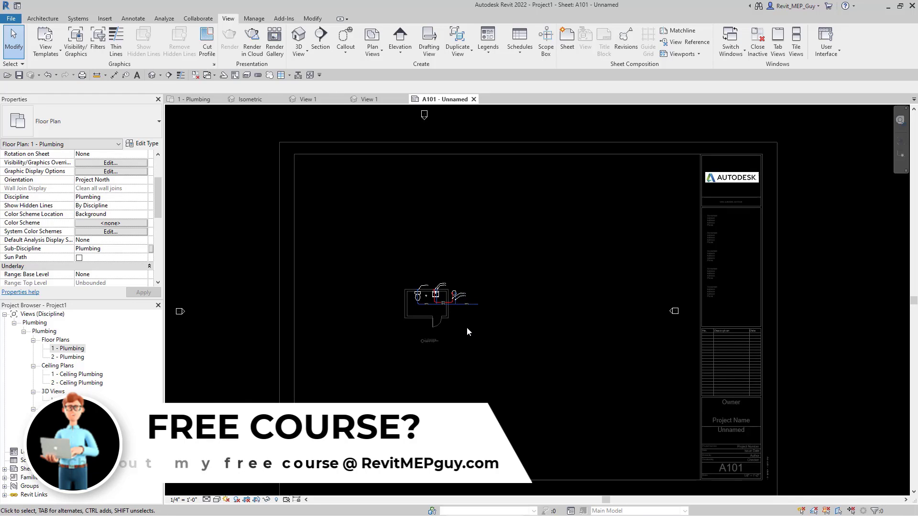
{"action": "scroll", "coordinate": [446, 313], "scroll_direction": "up", "scroll_amount": 5}
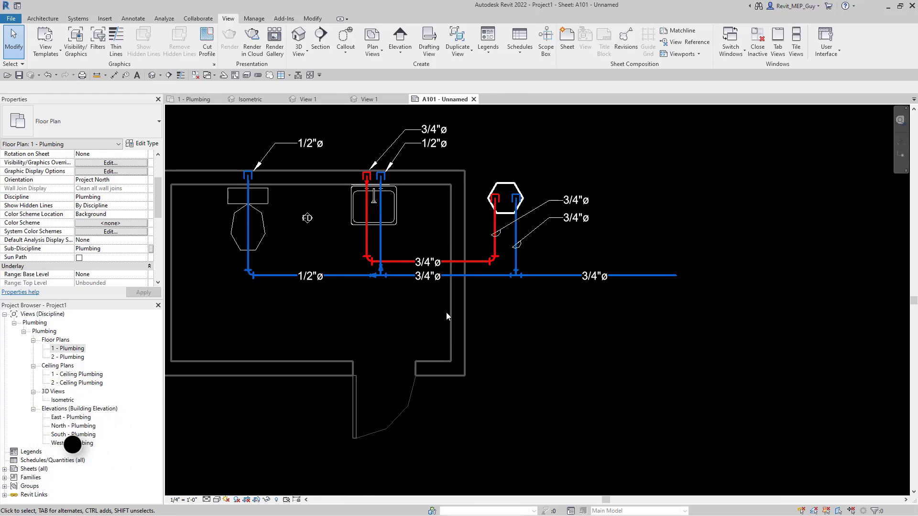
{"action": "scroll", "coordinate": [445, 312], "scroll_direction": "down", "scroll_amount": 2}
{"action": "scroll", "coordinate": [388, 275], "scroll_direction": "down", "scroll_amount": 2}
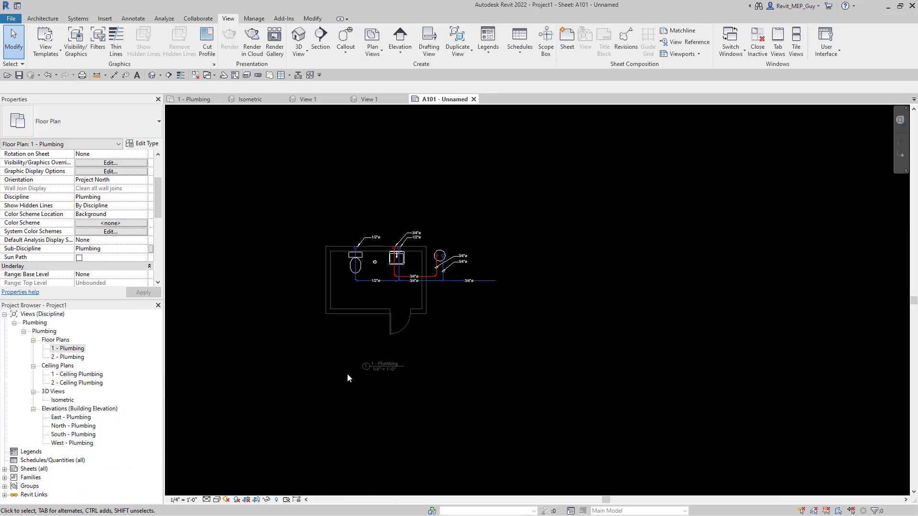
{"action": "left_click", "coordinate": [183, 499]}
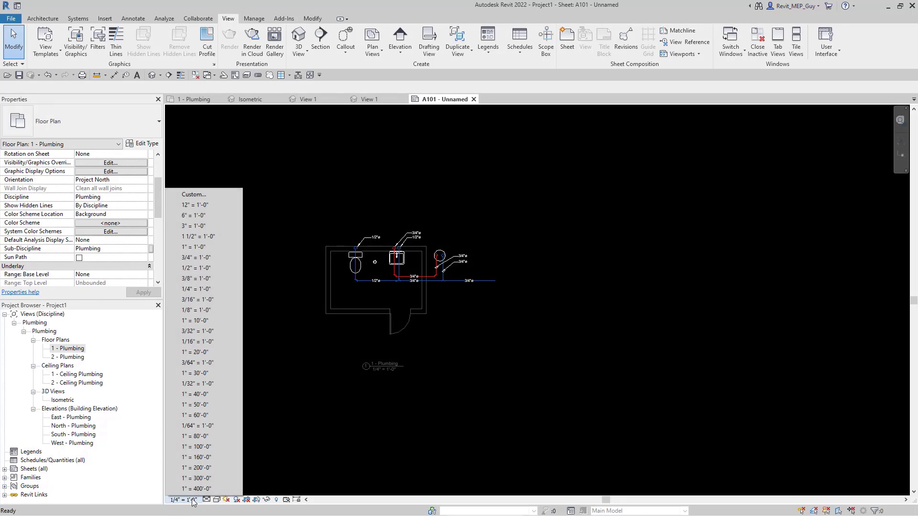
{"action": "left_click", "coordinate": [206, 268]}
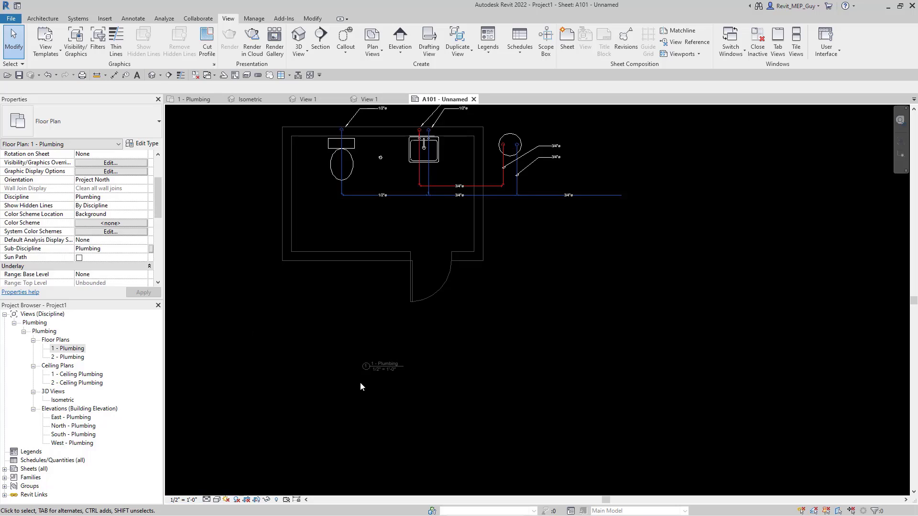
Move the leader elbows of the three pipe size tags above the toilet and lavatory closer to their text, keeping the shoulders level.
{"action": "scroll", "coordinate": [371, 397], "scroll_direction": "down", "scroll_amount": 2}
{"action": "scroll", "coordinate": [423, 178], "scroll_direction": "up", "scroll_amount": 7}
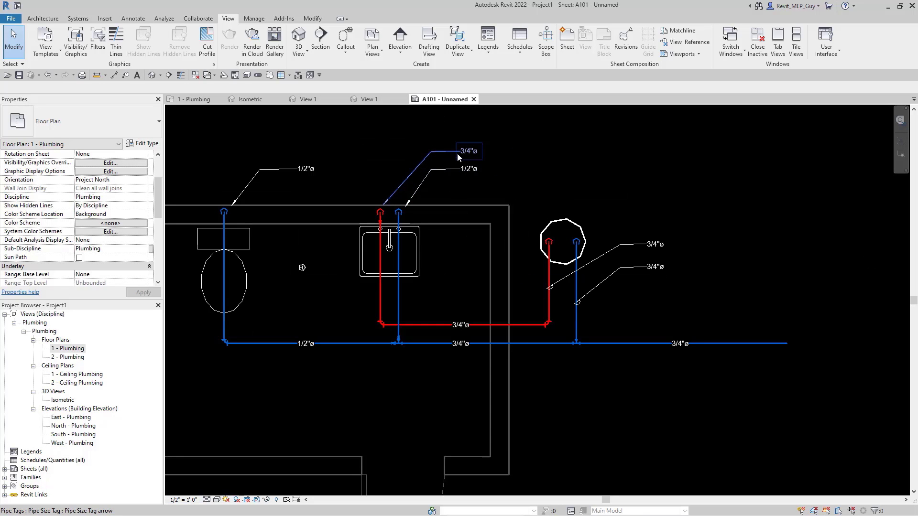
{"action": "scroll", "coordinate": [459, 162], "scroll_direction": "up", "scroll_amount": 5}
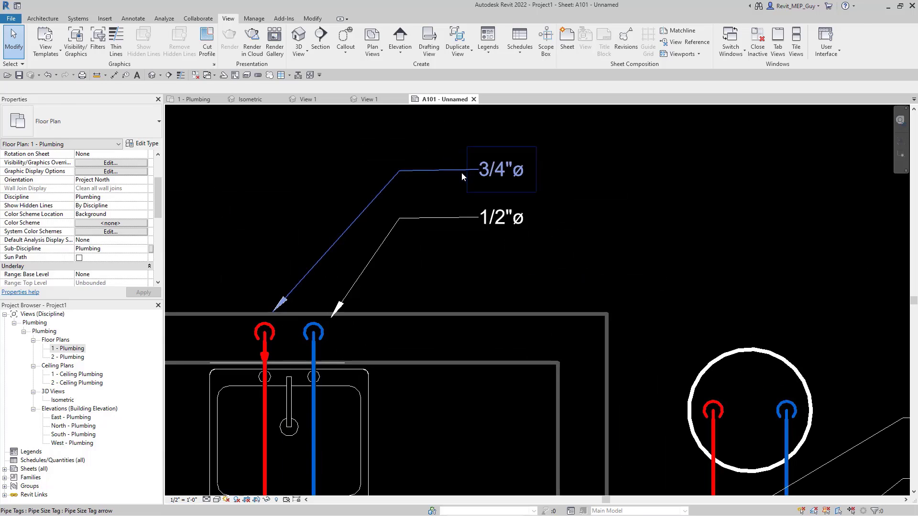
{"action": "left_click", "coordinate": [461, 176]}
{"action": "left_click", "coordinate": [412, 219]}
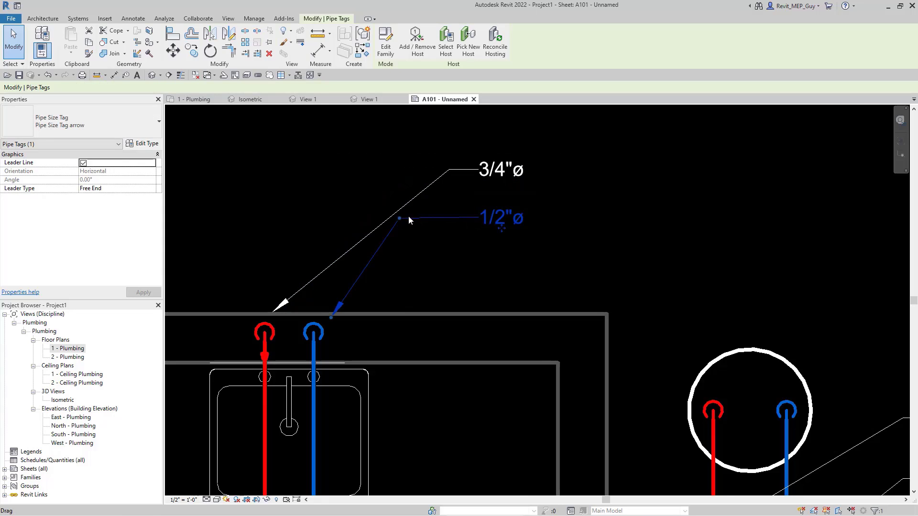
{"action": "scroll", "coordinate": [492, 272], "scroll_direction": "down", "scroll_amount": 3}
{"action": "left_click", "coordinate": [296, 252]}
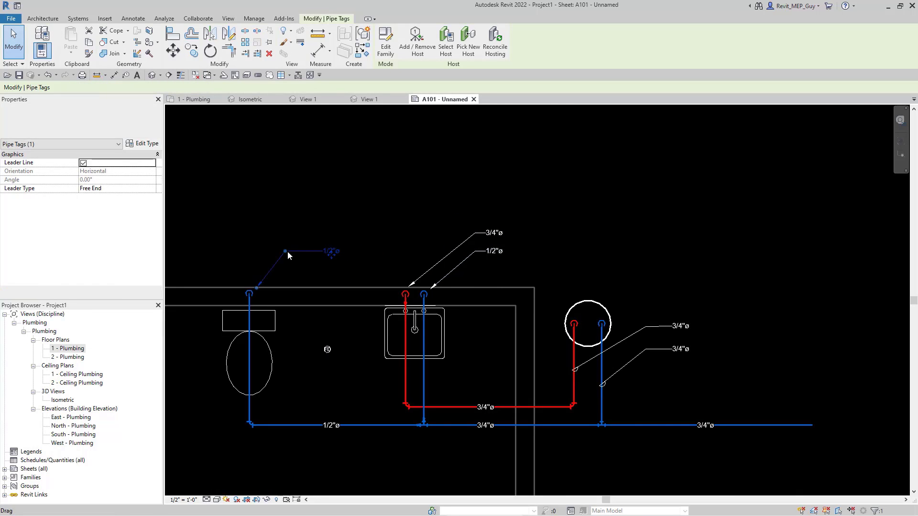
{"action": "left_click_drag", "start_coordinate": [286, 251], "coordinate": [312, 252]}
Move the leader elbows of the two 3/4" tags beside the water heater closer to their text with level shoulders.
{"action": "left_click", "coordinate": [664, 274]}
{"action": "scroll", "coordinate": [685, 352], "scroll_direction": "up", "scroll_amount": 4}
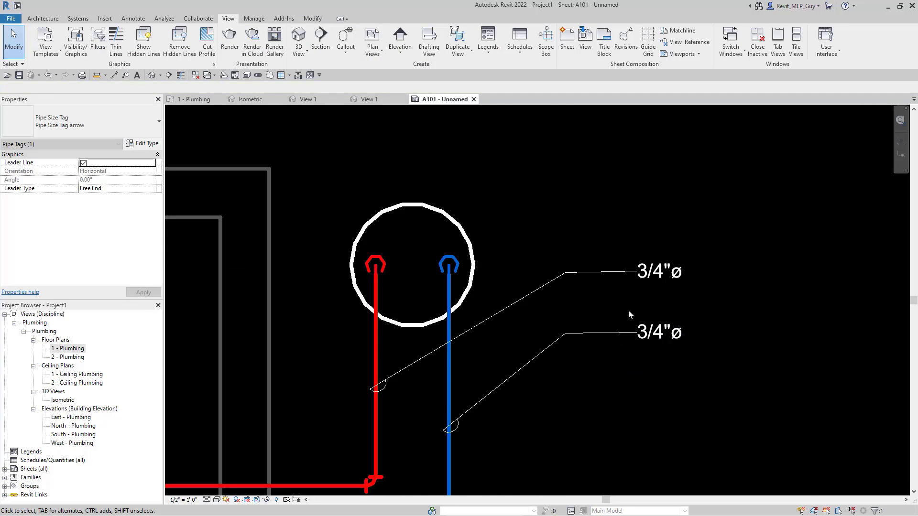
{"action": "scroll", "coordinate": [611, 277], "scroll_direction": "down", "scroll_amount": 3}
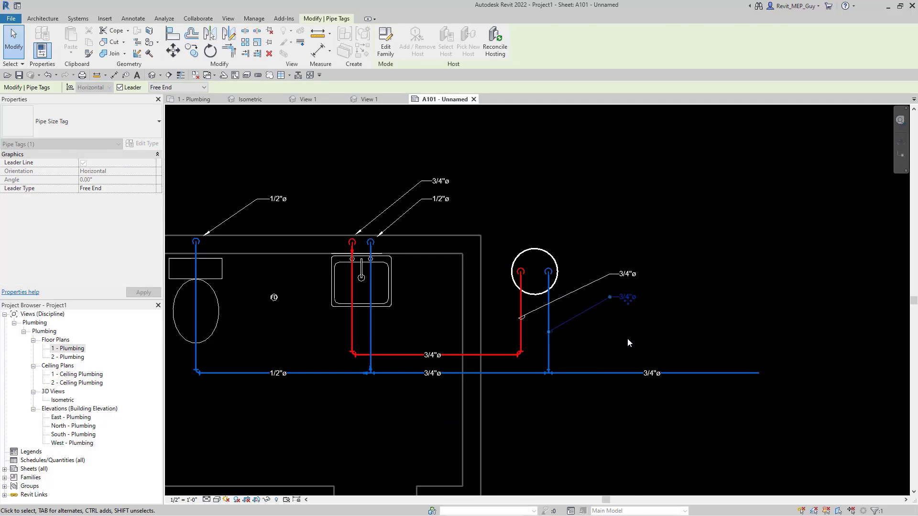
{"action": "left_click", "coordinate": [627, 338]}
Deactivate the plan view and move its title up closer beneath the bathroom door.
{"action": "scroll", "coordinate": [417, 306], "scroll_direction": "down", "scroll_amount": 5}
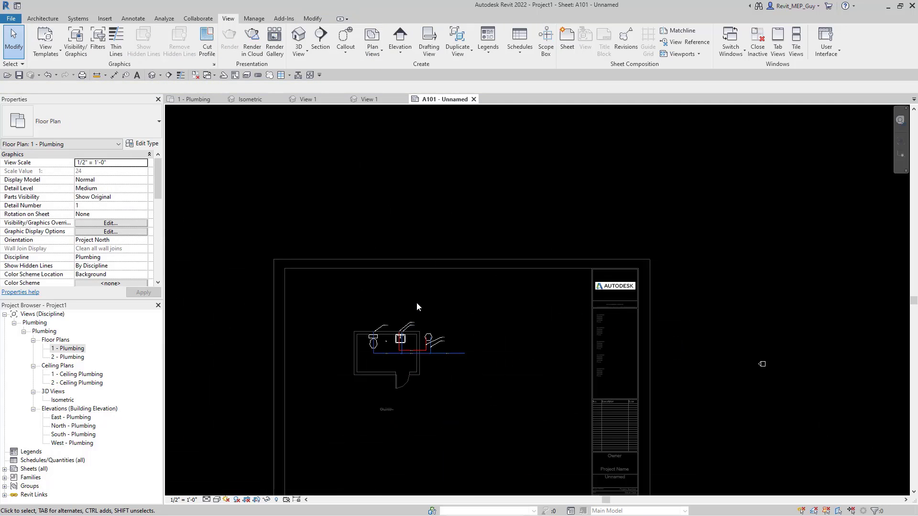
{"action": "right_click", "coordinate": [417, 302]}
{"action": "left_click", "coordinate": [454, 350]}
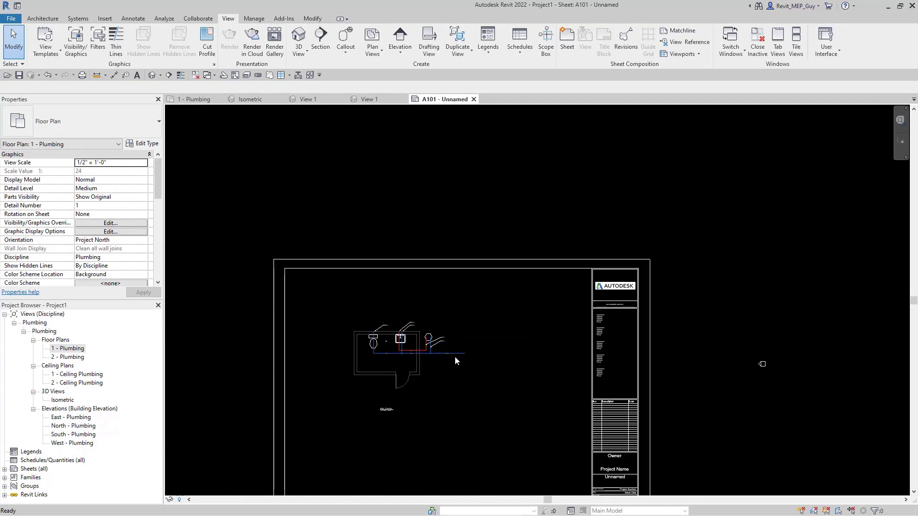
{"action": "left_click", "coordinate": [387, 408]}
{"action": "scroll", "coordinate": [389, 408], "scroll_direction": "up", "scroll_amount": 3}
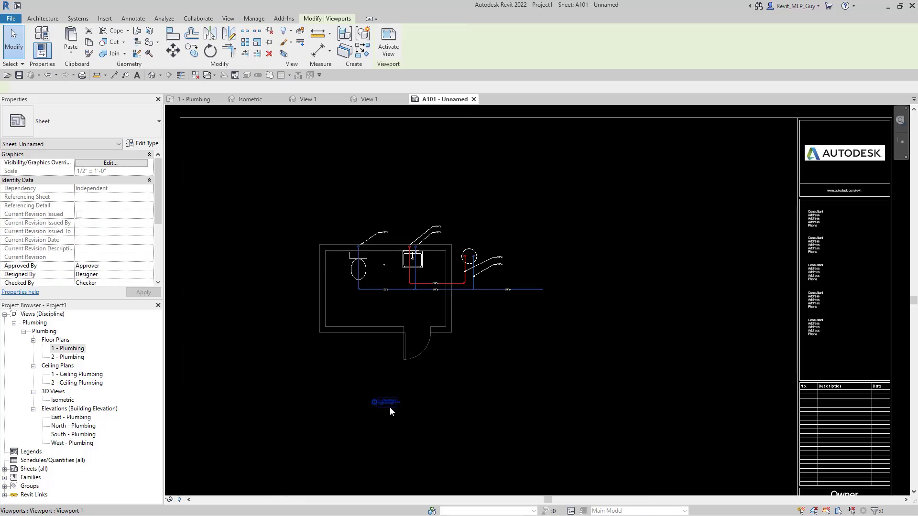
{"action": "scroll", "coordinate": [389, 407], "scroll_direction": "up", "scroll_amount": 2}
{"action": "left_click_drag", "start_coordinate": [388, 396], "coordinate": [398, 357]}
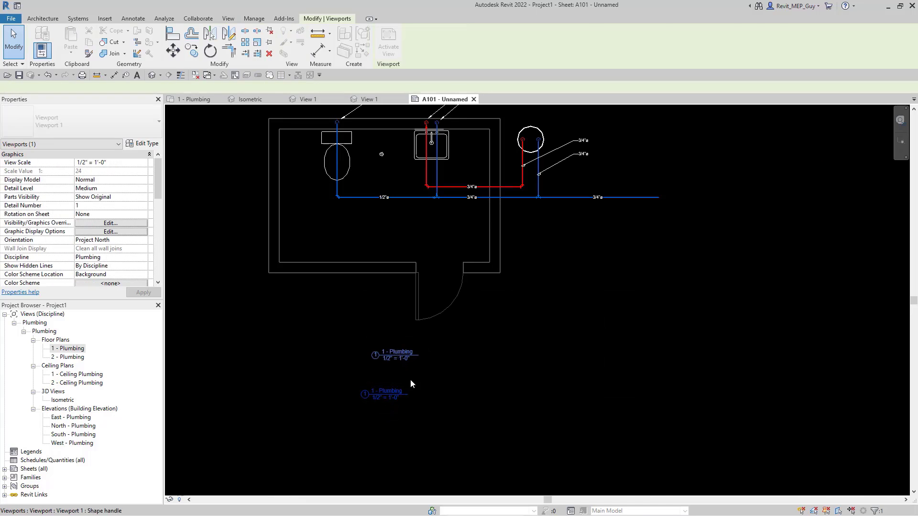
{"action": "scroll", "coordinate": [409, 385], "scroll_direction": "down", "scroll_amount": 4}
{"action": "key", "text": "Escape"}
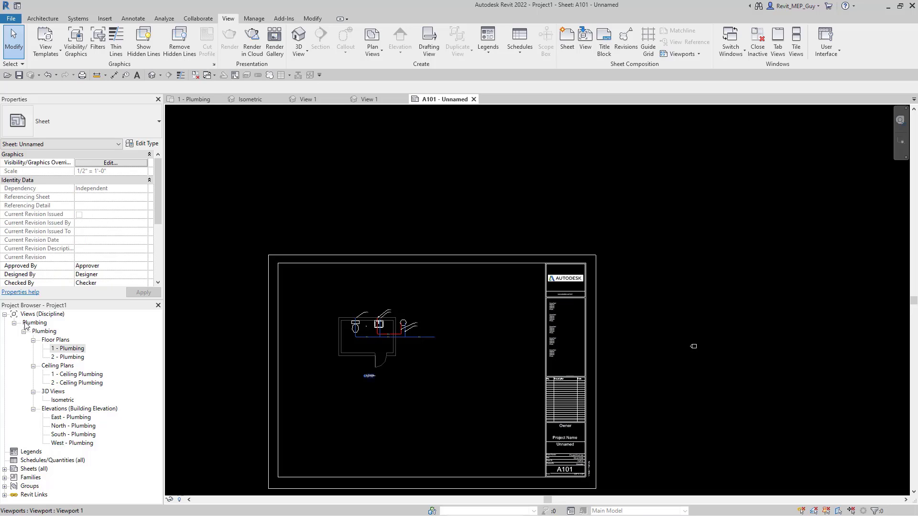
Place the Isometric view on the sheet beside the plan, aligned with the plan's title, and select the new viewport.
{"action": "left_click", "coordinate": [62, 400]}
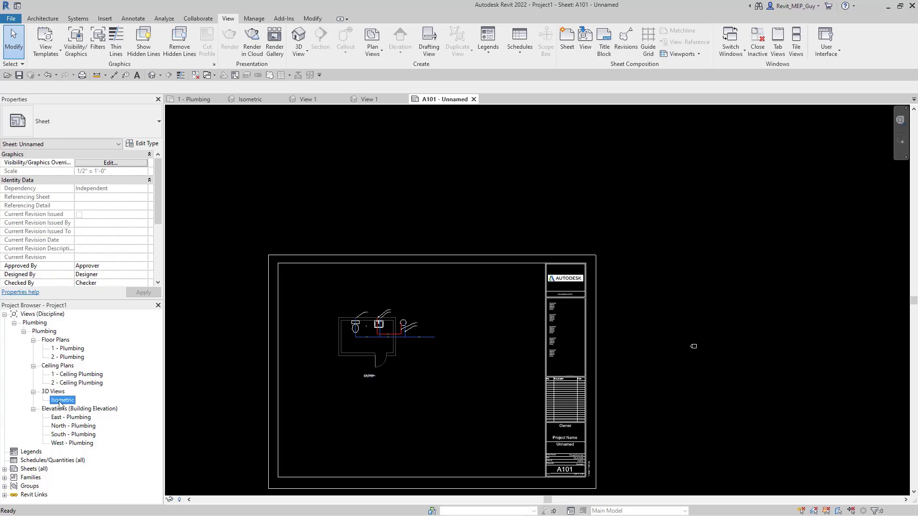
{"action": "left_click_drag", "start_coordinate": [457, 380], "coordinate": [455, 375]}
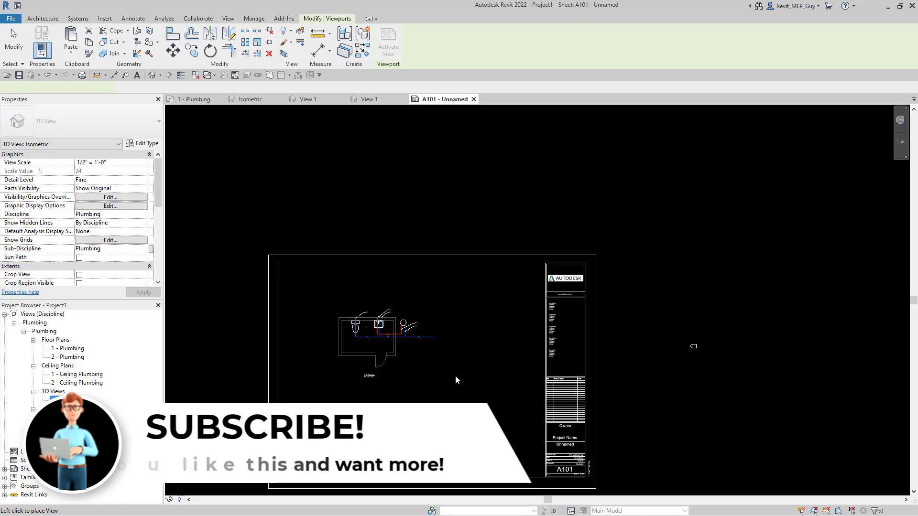
{"action": "left_click", "coordinate": [486, 338]}
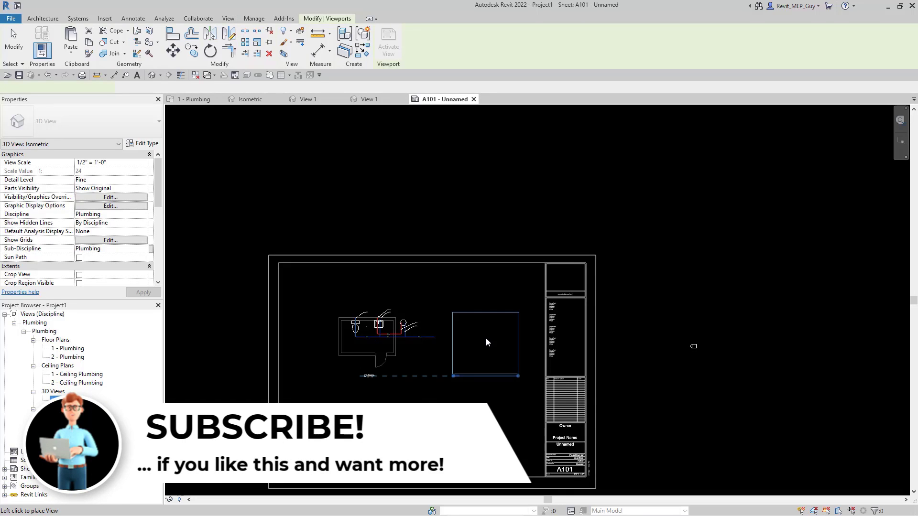
{"action": "left_click", "coordinate": [627, 357]}
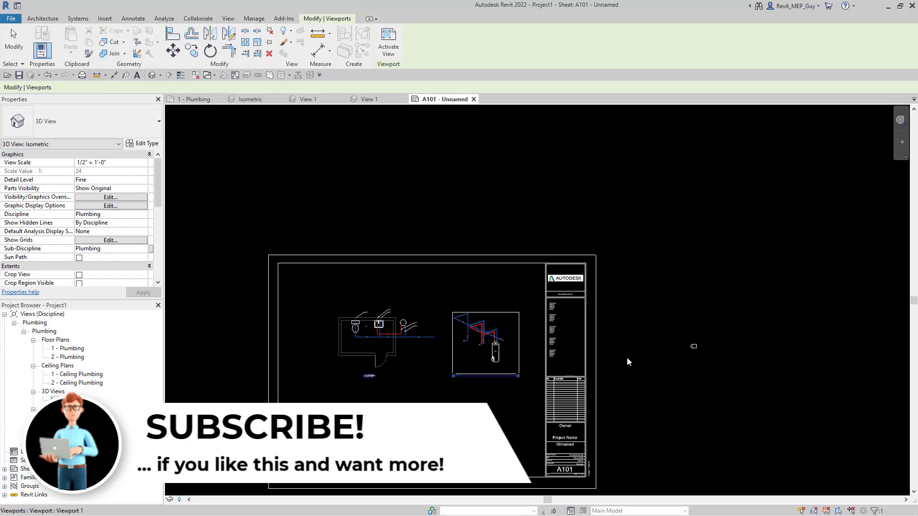
{"action": "left_click", "coordinate": [503, 324]}
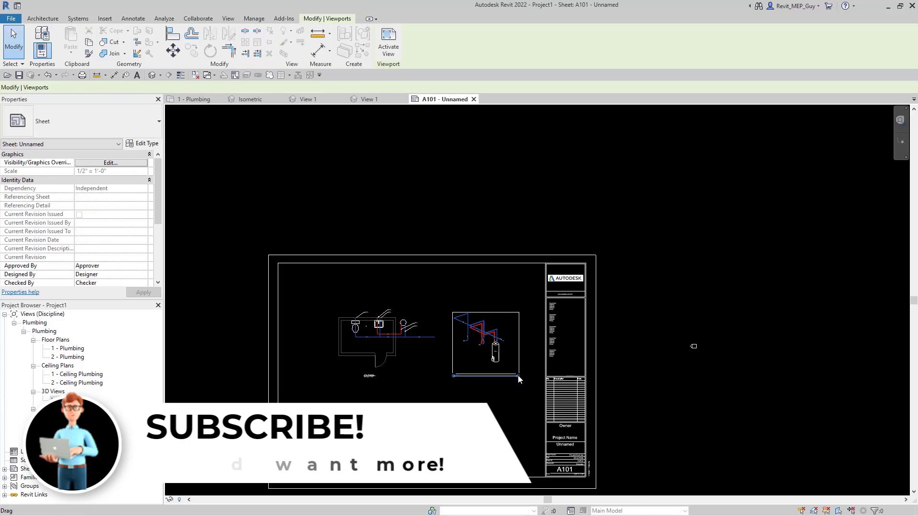
Shorten the title line of the Isometric viewport to about the width of its title text.
{"action": "left_click_drag", "start_coordinate": [518, 376], "coordinate": [492, 376]}
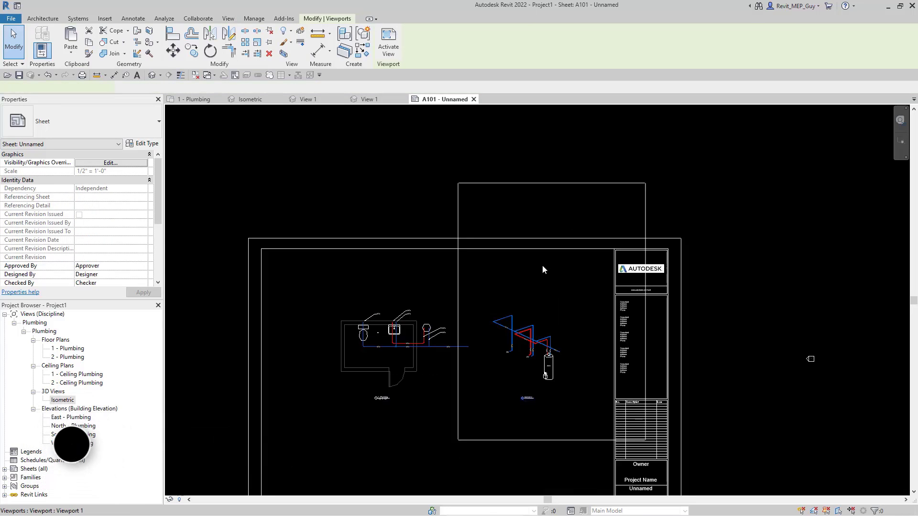
{"action": "left_click", "coordinate": [549, 314]}
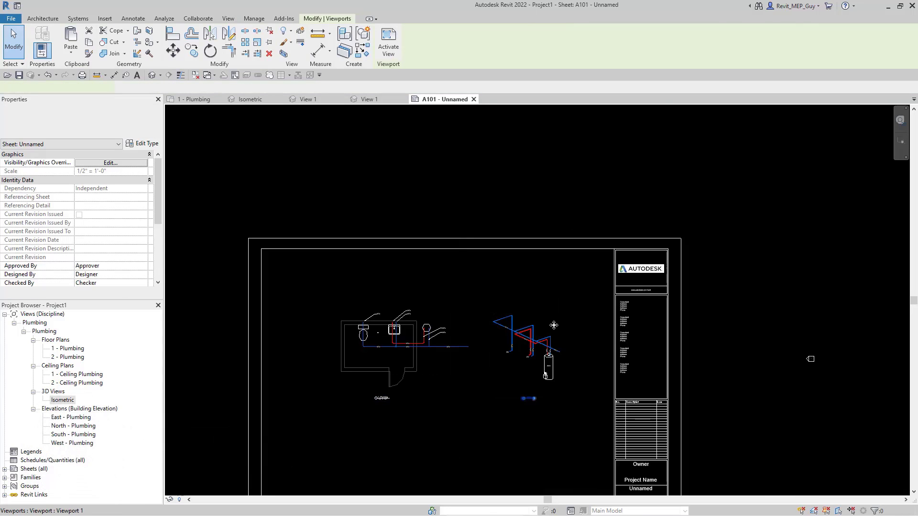
{"action": "right_click", "coordinate": [553, 326]}
{"action": "left_click", "coordinate": [523, 227]}
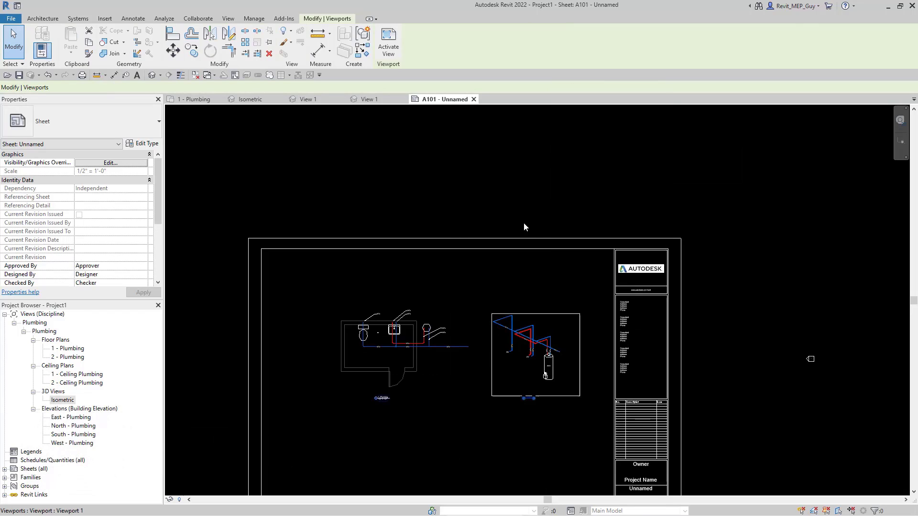
{"action": "scroll", "coordinate": [539, 300], "scroll_direction": "down", "scroll_amount": 5}
{"action": "left_click", "coordinate": [485, 318]}
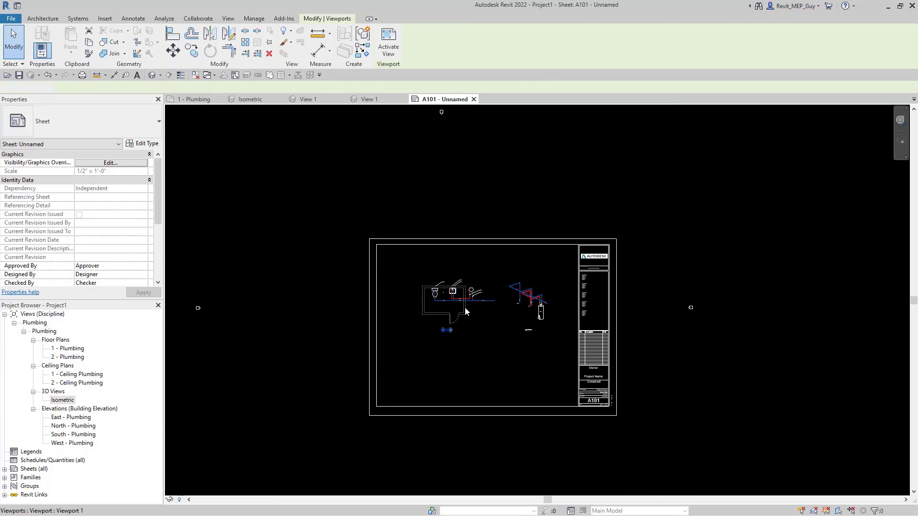
Nudge the plumbing plan viewport left and slightly down on the sheet, away from the isometric.
{"action": "key", "text": "Escape"}
{"action": "left_click", "coordinate": [466, 305]}
{"action": "key", "text": "Left"}
{"action": "key", "text": "Left"}
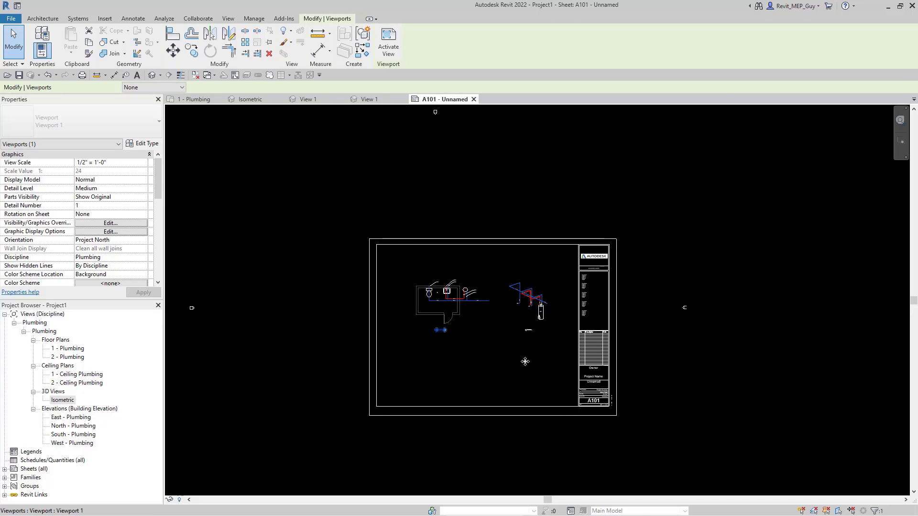
{"action": "key", "text": "Left"}
{"action": "key", "text": "Left"}
{"action": "key", "text": "Down"}
{"action": "key", "text": "Down"}
{"action": "key", "text": "Down"}
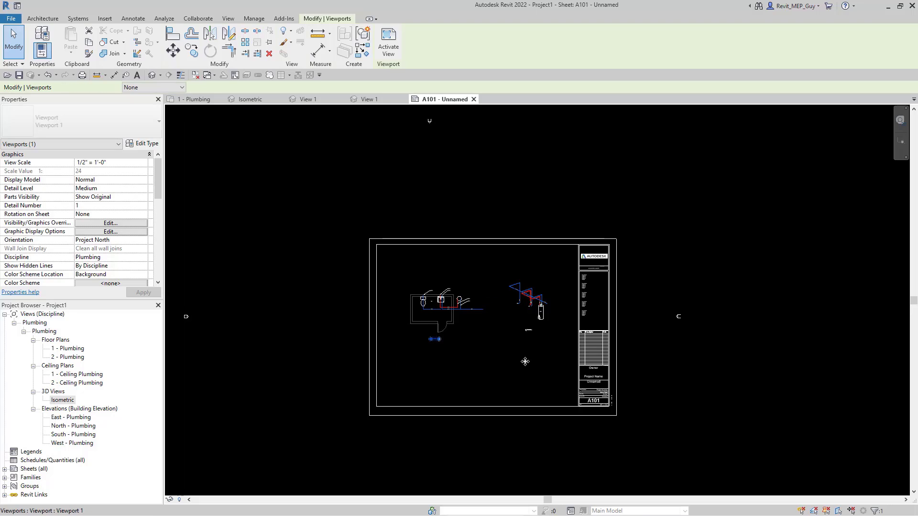
Activate the plan view on the sheet, hide the elevation markers by category, and deactivate the view.
{"action": "scroll", "coordinate": [516, 354], "scroll_direction": "down", "scroll_amount": 1}
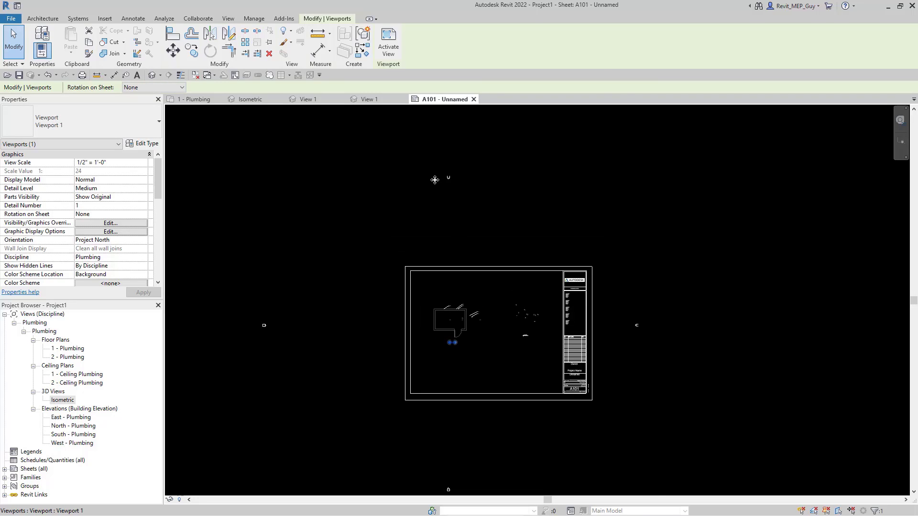
{"action": "double_click", "coordinate": [443, 228]}
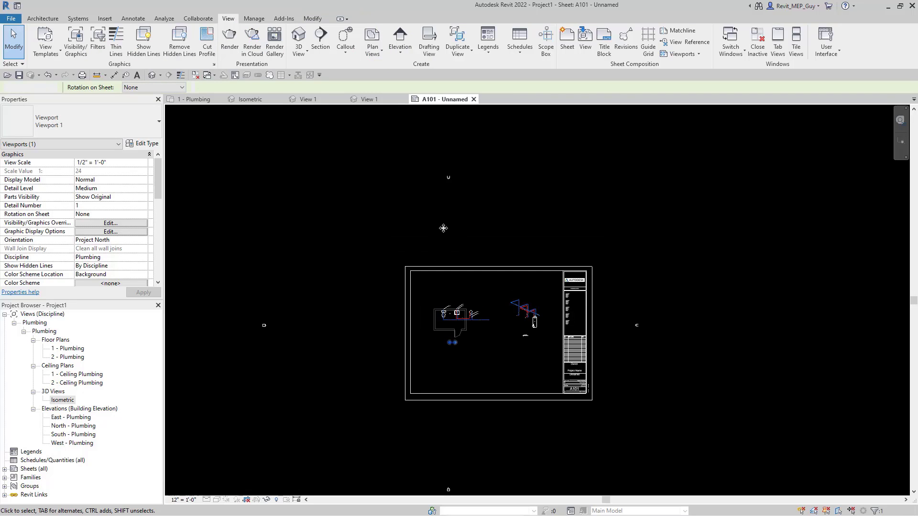
{"action": "scroll", "coordinate": [462, 193], "scroll_direction": "up", "scroll_amount": 3}
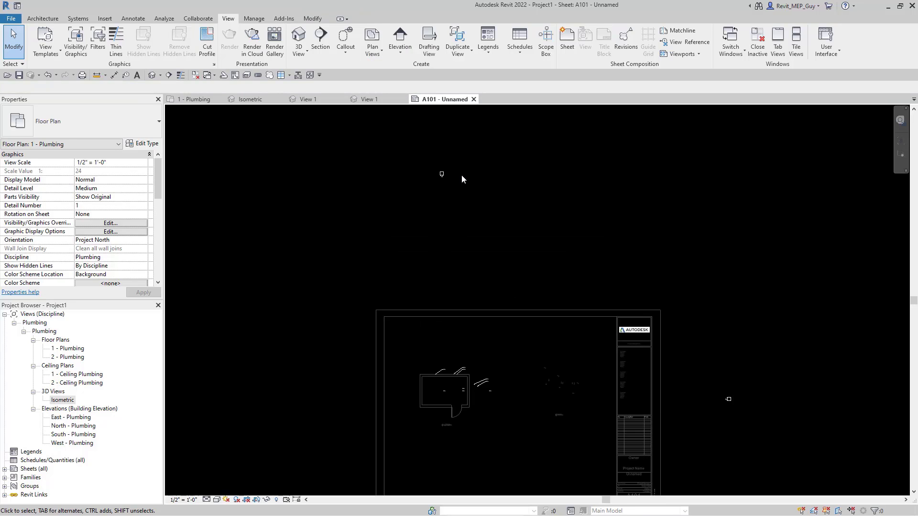
{"action": "left_click", "coordinate": [440, 173]}
{"action": "right_click", "coordinate": [440, 175]}
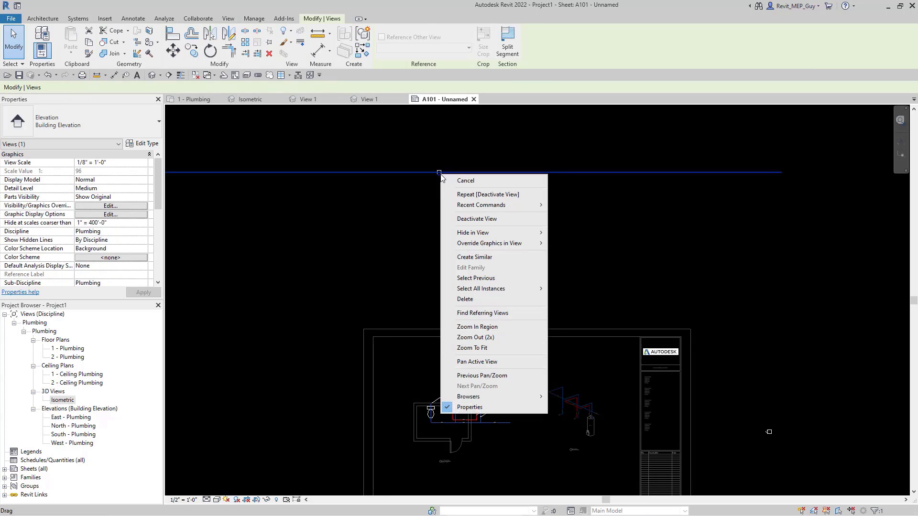
{"action": "mouse_move", "coordinate": [493, 234]}
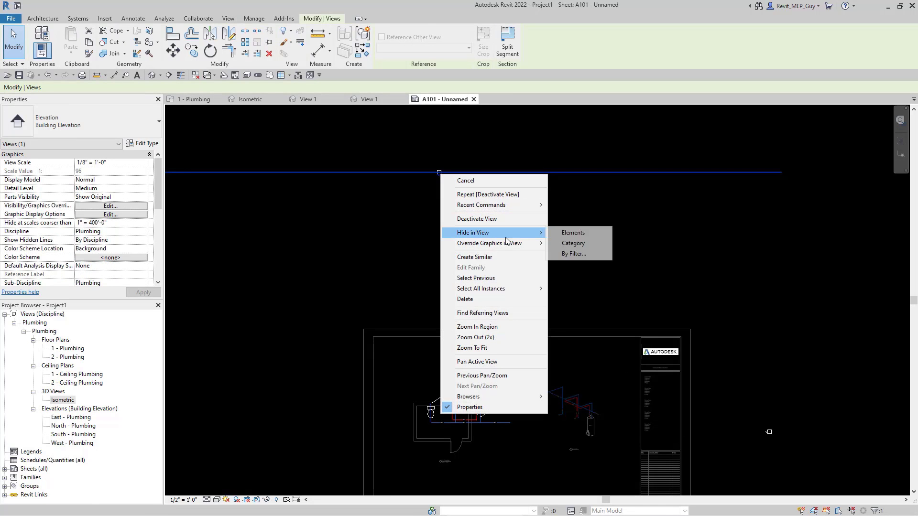
{"action": "left_click", "coordinate": [568, 243]}
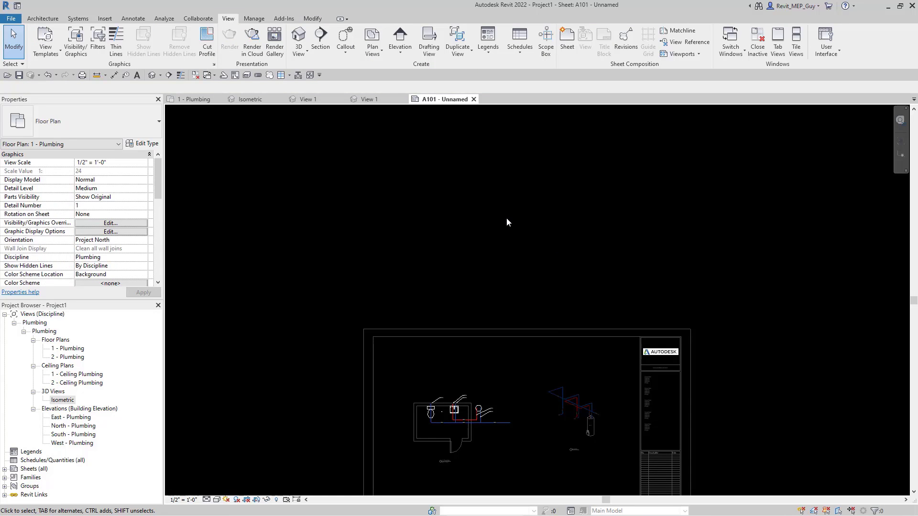
{"action": "scroll", "coordinate": [506, 217], "scroll_direction": "down", "scroll_amount": 2}
{"action": "double_click", "coordinate": [724, 292]}
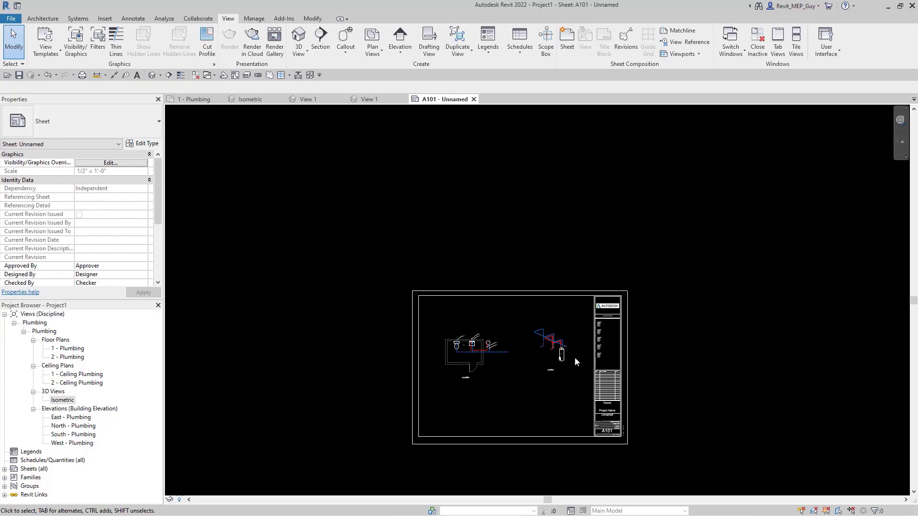
Nudge the Isometric viewport left and down until its title lines up with the plan's title.
{"action": "left_click", "coordinate": [562, 354]}
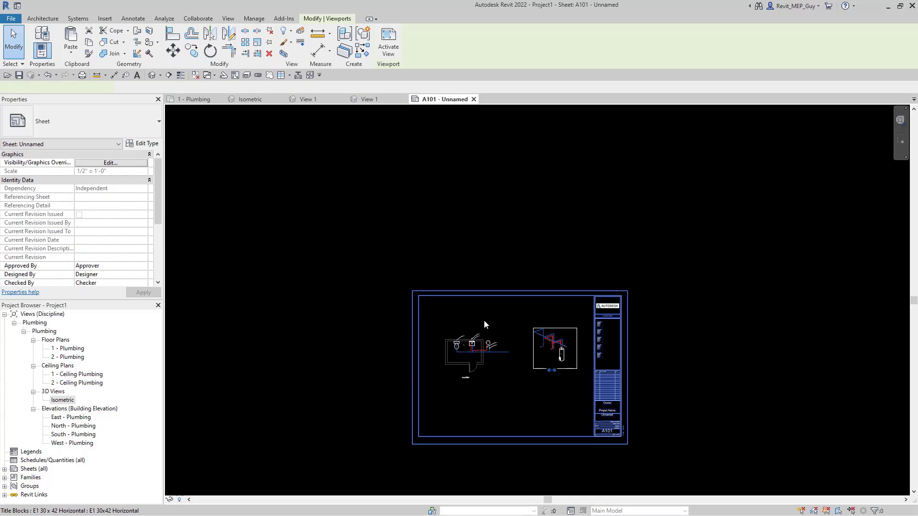
{"action": "scroll", "coordinate": [473, 314], "scroll_direction": "down", "scroll_amount": 2}
{"action": "left_click", "coordinate": [529, 335]}
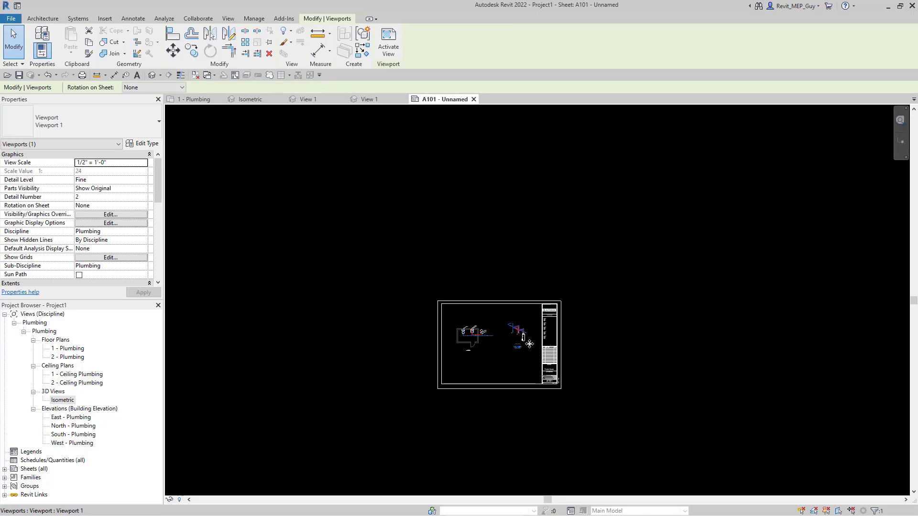
{"action": "scroll", "coordinate": [529, 344], "scroll_direction": "up", "scroll_amount": 2}
{"action": "scroll", "coordinate": [530, 344], "scroll_direction": "up", "scroll_amount": 1}
{"action": "key", "text": "Left"}
{"action": "key", "text": "Left"}
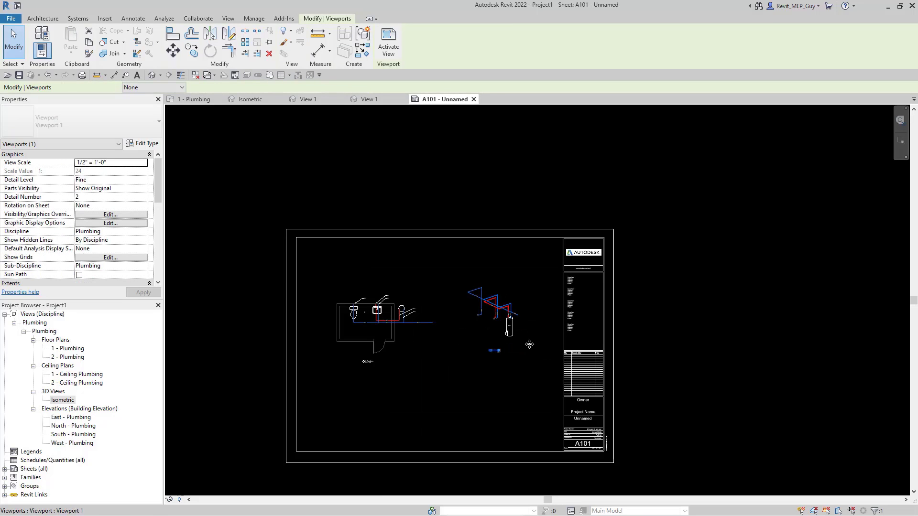
{"action": "key", "text": "Down"}
{"action": "key", "text": "Down"}
{"action": "key", "text": "Down"}
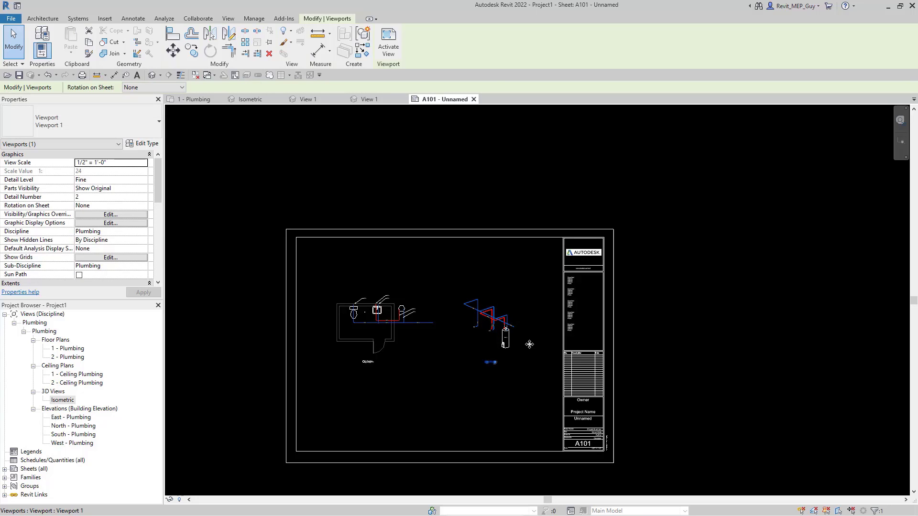
Shift the Isometric view title slightly right beneath the piping, keeping it aligned with the plan's title.
{"action": "scroll", "coordinate": [442, 365], "scroll_direction": "up", "scroll_amount": 1}
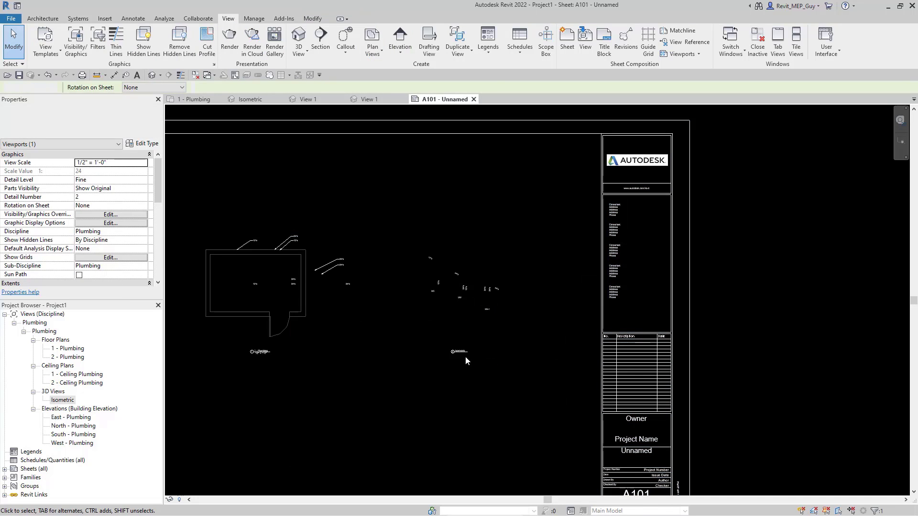
{"action": "mouse_move", "coordinate": [458, 352]}
{"action": "left_mouse_down"}
{"action": "mouse_move", "coordinate": [465, 367]}
{"action": "mouse_move", "coordinate": [464, 355]}
{"action": "left_mouse_up"}
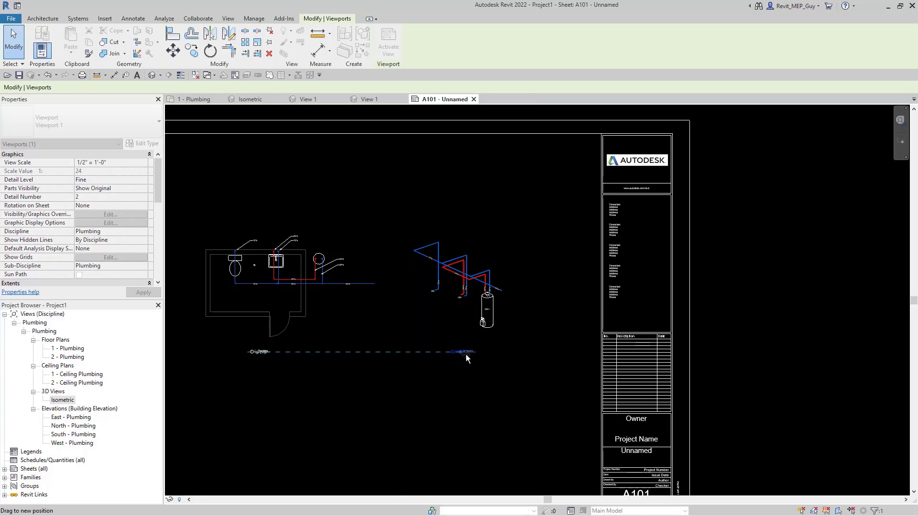
{"action": "scroll", "coordinate": [514, 370], "scroll_direction": "down", "scroll_amount": 4}
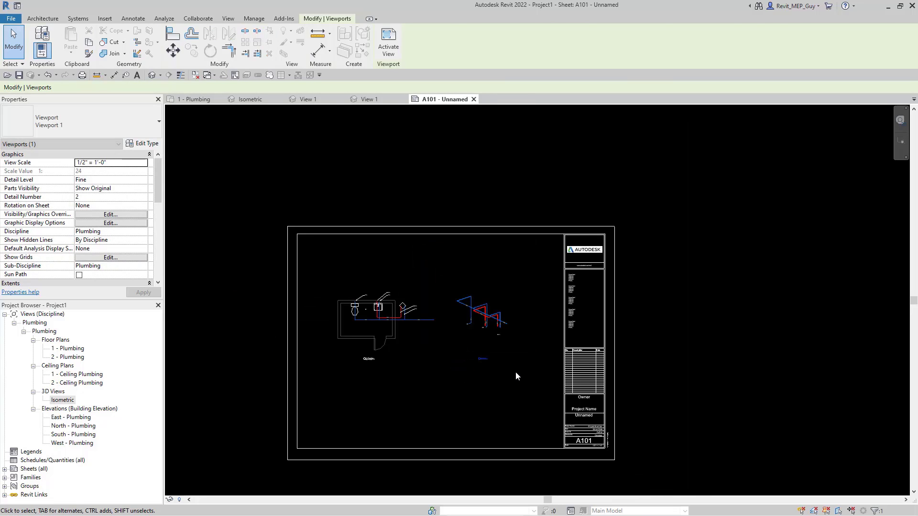
{"action": "left_click", "coordinate": [515, 371]}
Select both viewports and nudge them together right and down toward the middle of the sheet.
{"action": "left_click_drag", "start_coordinate": [227, 172], "coordinate": [688, 439]}
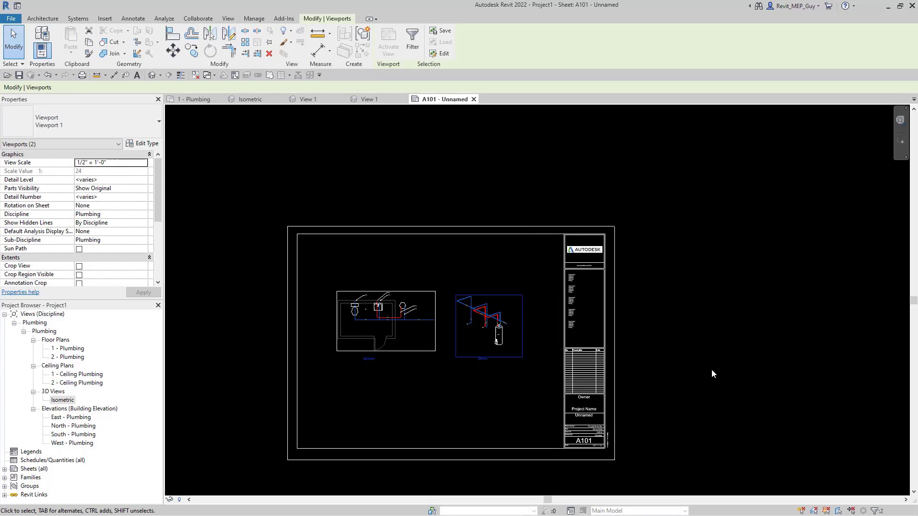
{"action": "key", "text": "Right"}
{"action": "key", "text": "Right"}
{"action": "key", "text": "Down"}
{"action": "key", "text": "Down"}
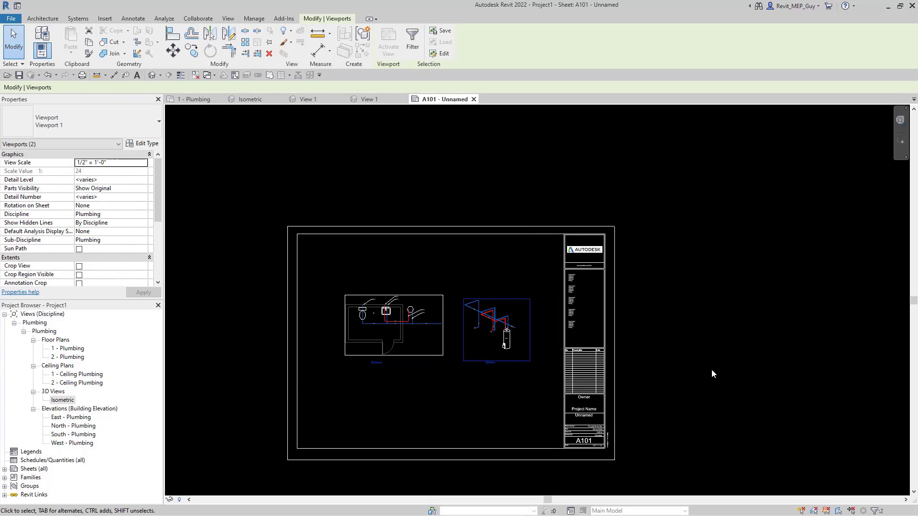
{"action": "key", "text": "Down"}
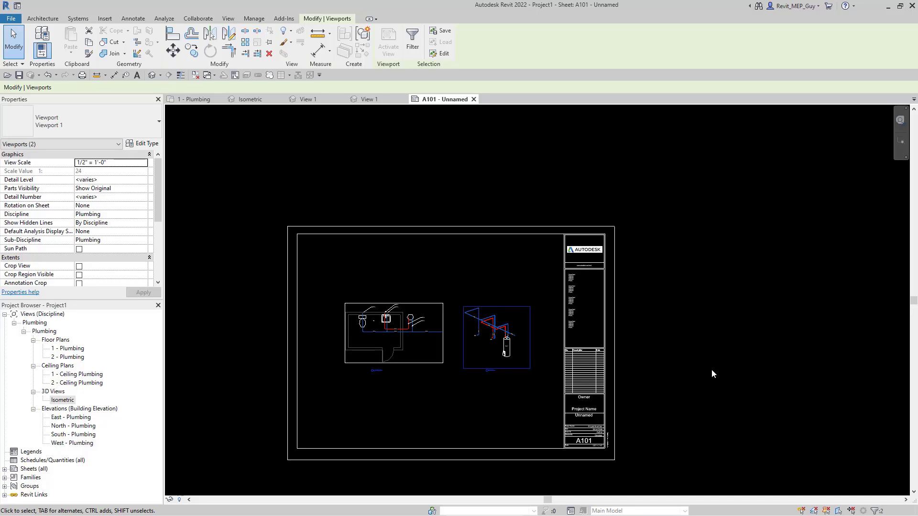
{"action": "key", "text": "Escape"}
Examine the plan and isometric on the sheet, checking the pipe size tags and the WC, LAV and WH-1 labels.
{"action": "scroll", "coordinate": [428, 357], "scroll_direction": "up", "scroll_amount": 3}
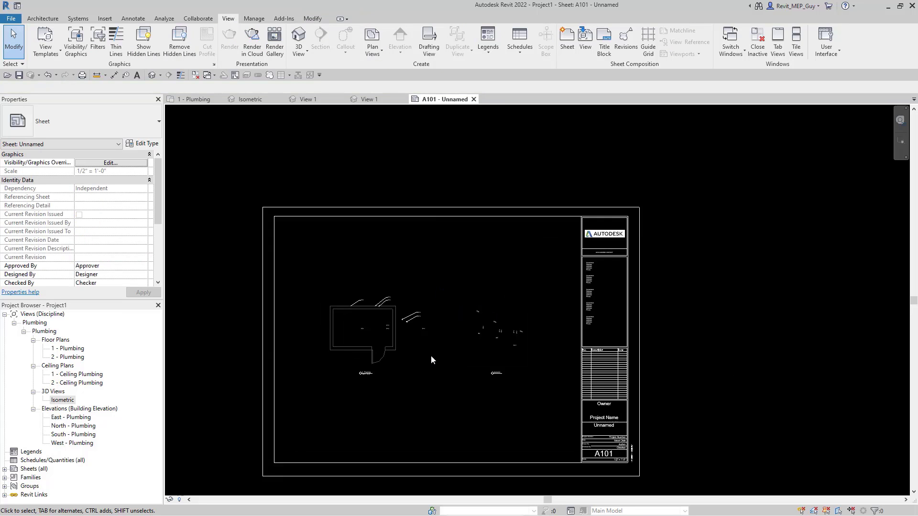
{"action": "scroll", "coordinate": [421, 356], "scroll_direction": "up", "scroll_amount": 3}
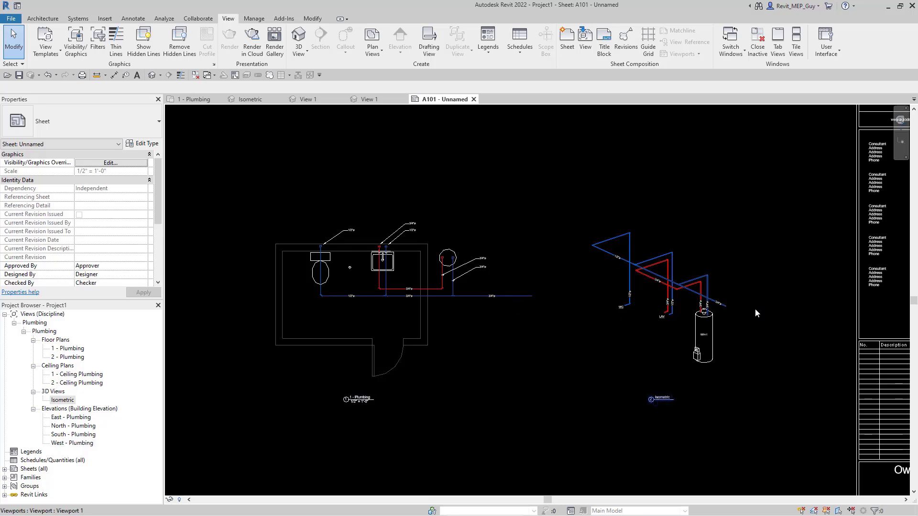
{"action": "scroll", "coordinate": [758, 309], "scroll_direction": "up", "scroll_amount": 3}
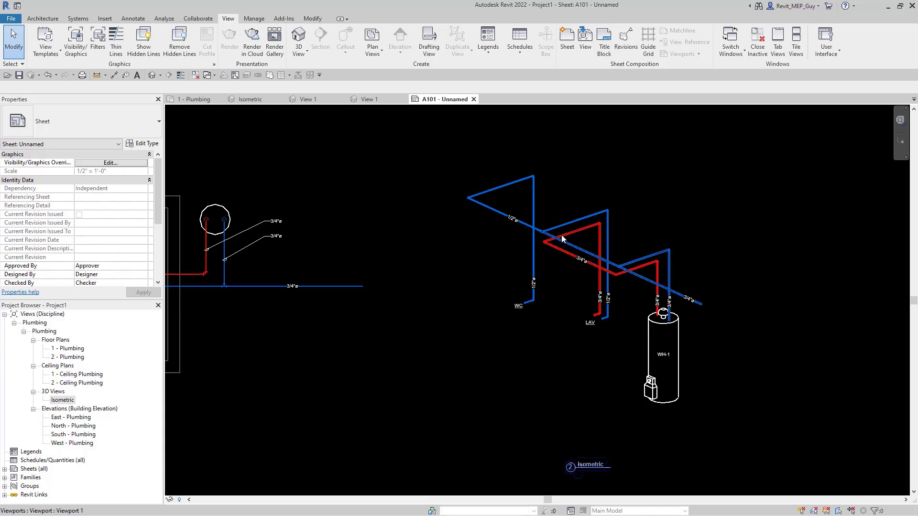
{"action": "scroll", "coordinate": [598, 329], "scroll_direction": "up", "scroll_amount": 3}
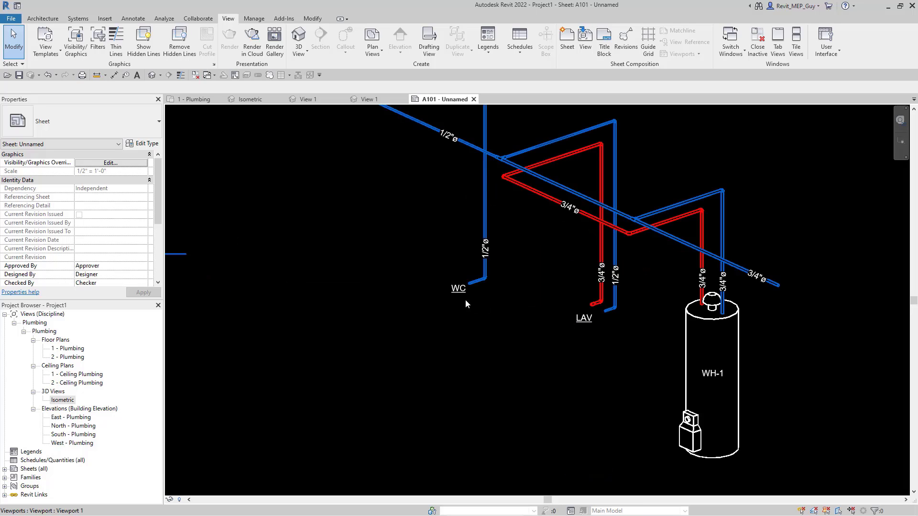
{"action": "scroll", "coordinate": [467, 296], "scroll_direction": "down", "scroll_amount": 3}
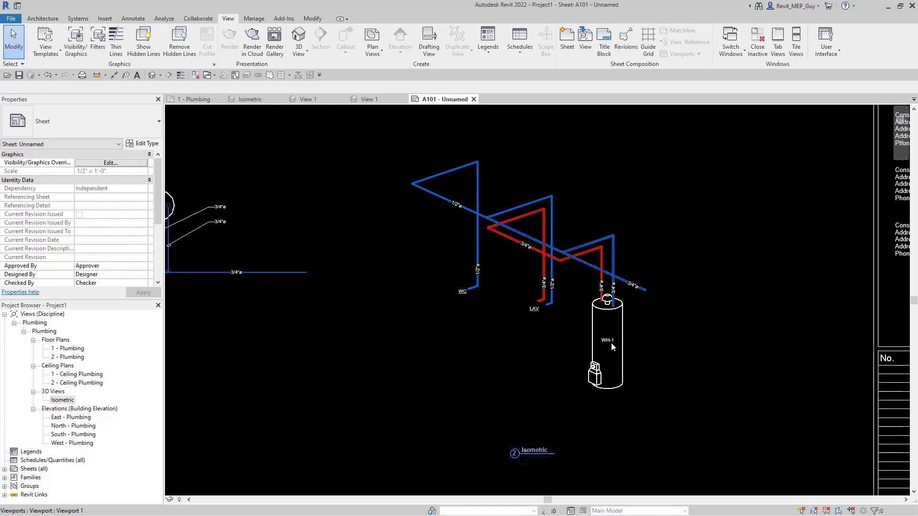
{"action": "scroll", "coordinate": [611, 342], "scroll_direction": "up", "scroll_amount": 2}
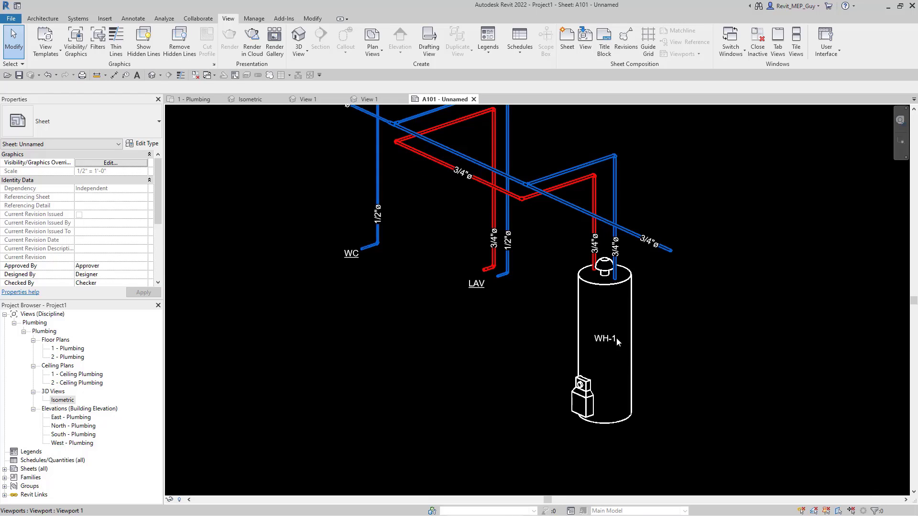
{"action": "scroll", "coordinate": [534, 330], "scroll_direction": "down", "scroll_amount": 3}
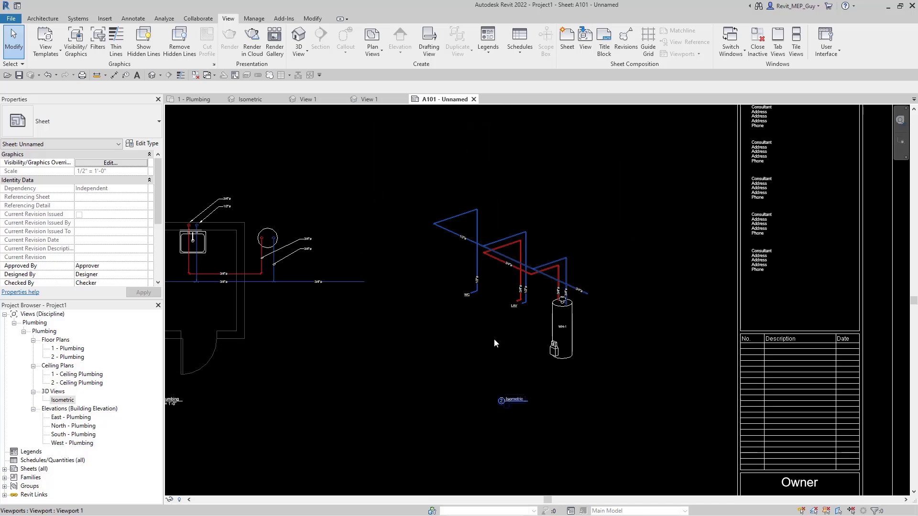
{"action": "middle_click_drag", "start_coordinate": [540, 343], "coordinate": [664, 343]}
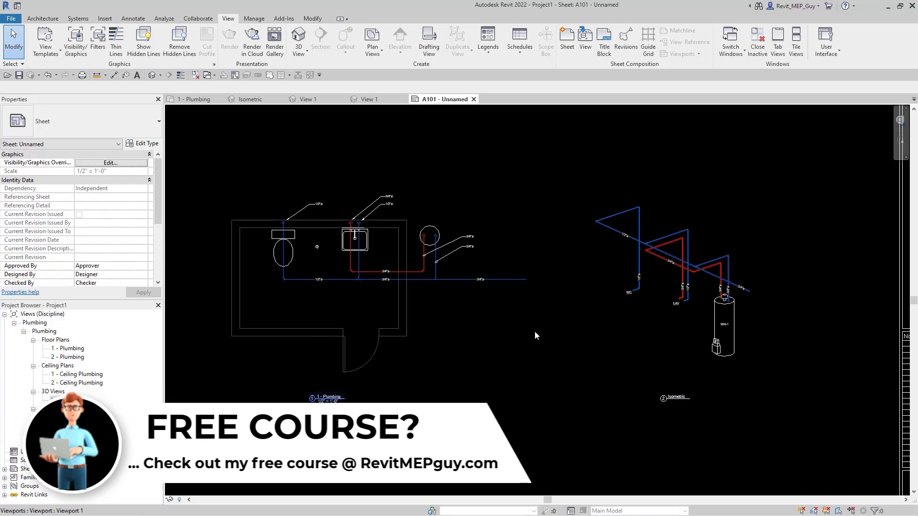
{"action": "middle_click_drag", "start_coordinate": [553, 333], "coordinate": [561, 328]}
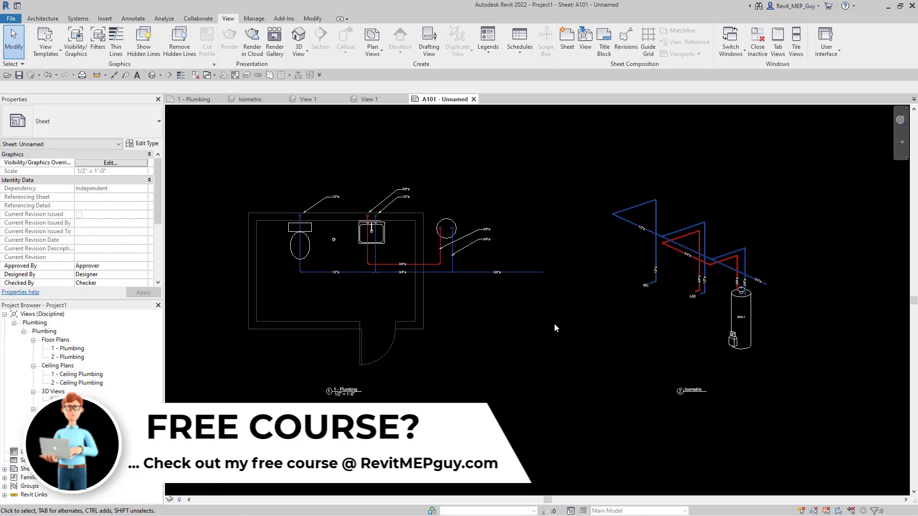